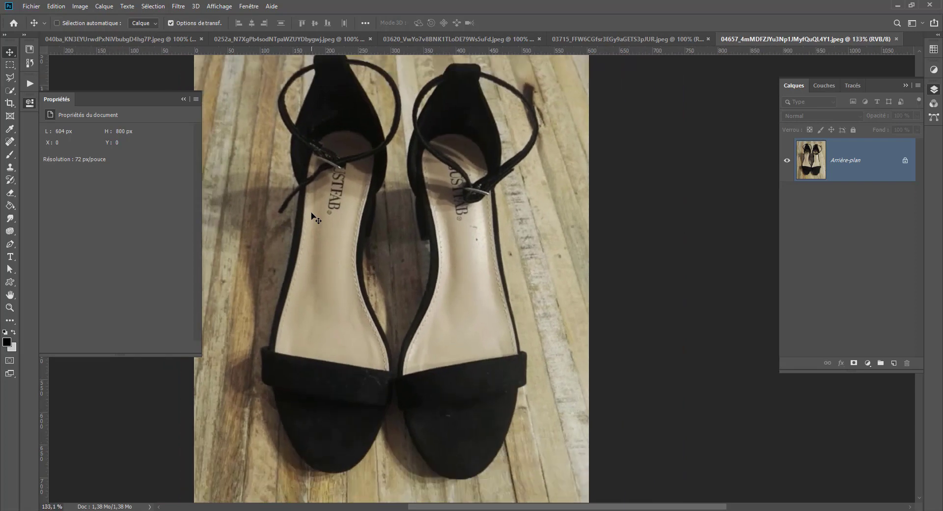
Inspect the sandals photo up close for defects on the insoles, buckles and black toe straps.
{"action": "scroll", "coordinate": [312, 213], "scroll_direction": "up", "scroll_amount": 4}
{"action": "scroll", "coordinate": [312, 213], "scroll_direction": "down", "scroll_amount": 8}
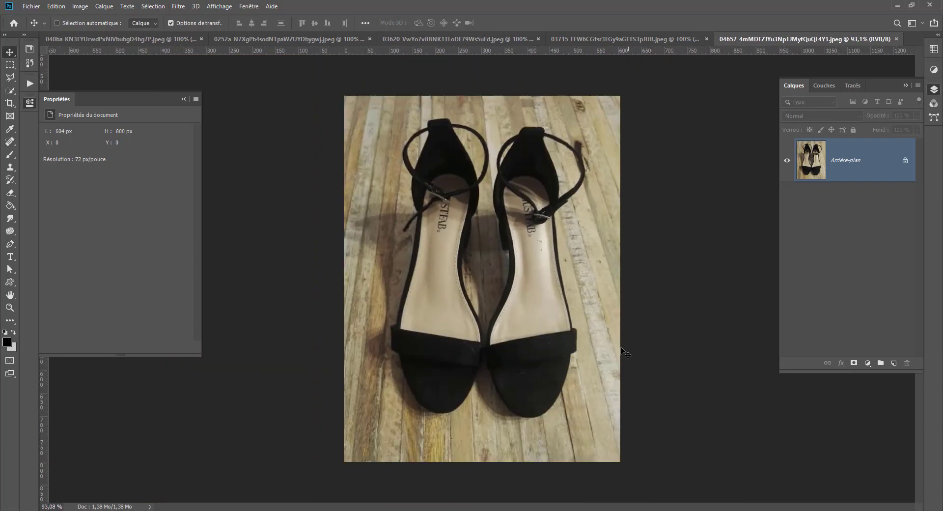
{"action": "scroll", "coordinate": [553, 263], "scroll_direction": "up", "scroll_amount": 4}
{"action": "scroll", "coordinate": [553, 248], "scroll_direction": "down", "scroll_amount": 2}
{"action": "scroll", "coordinate": [552, 236], "scroll_direction": "up", "scroll_amount": 2}
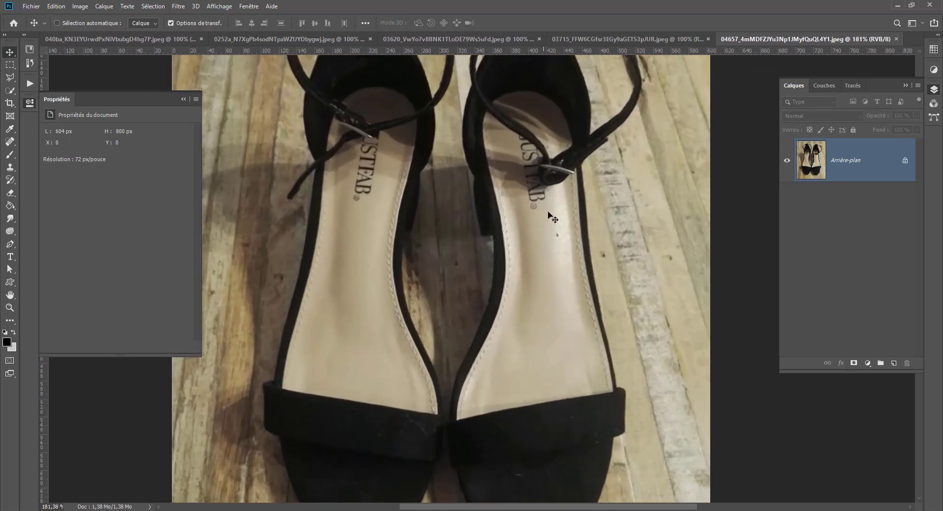
{"action": "scroll", "coordinate": [551, 195], "scroll_direction": "up", "scroll_amount": 2}
{"action": "scroll", "coordinate": [511, 282], "scroll_direction": "up", "scroll_amount": 2}
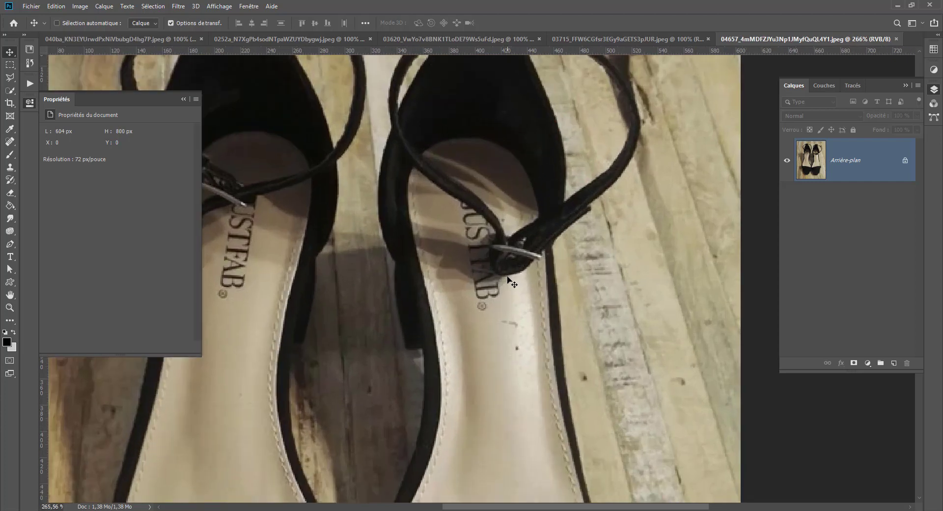
{"action": "scroll", "coordinate": [511, 282], "scroll_direction": "up", "scroll_amount": 2}
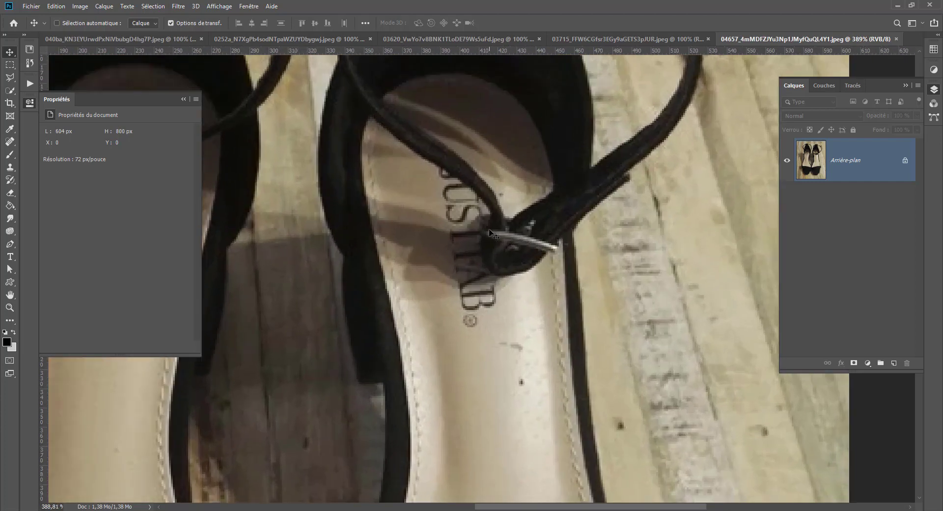
{"action": "scroll", "coordinate": [556, 254], "scroll_direction": "down", "scroll_amount": 4}
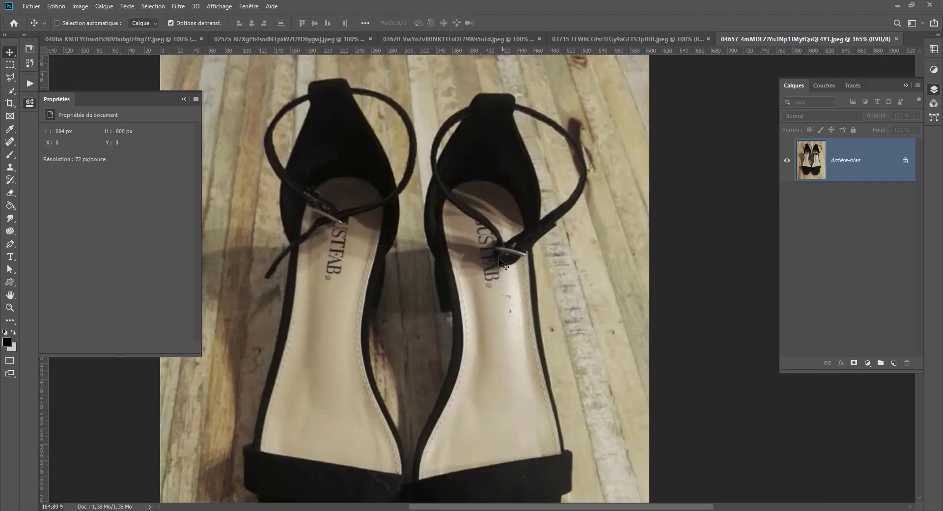
{"action": "scroll", "coordinate": [418, 180], "scroll_direction": "down", "scroll_amount": 2}
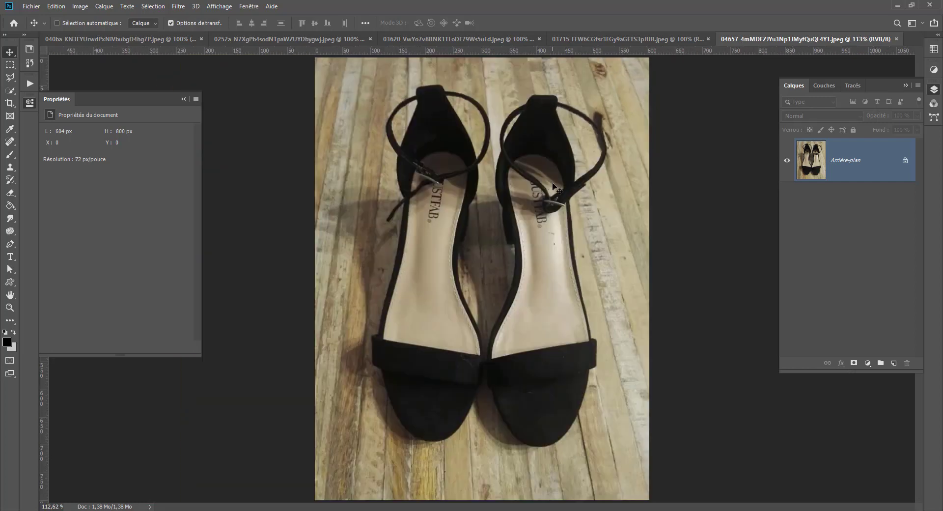
{"action": "scroll", "coordinate": [482, 390], "scroll_direction": "up", "scroll_amount": 4}
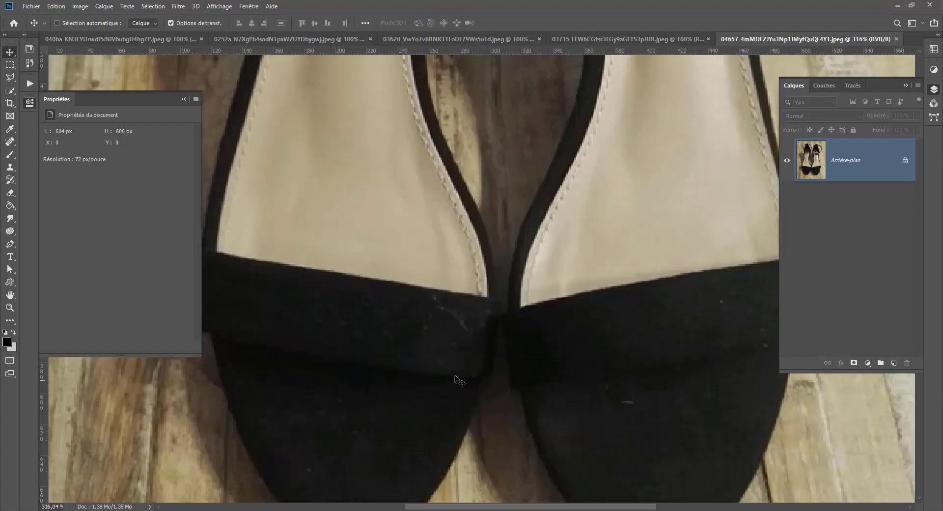
{"action": "left_click_drag", "start_coordinate": [575, 169], "coordinate": [450, 414]}
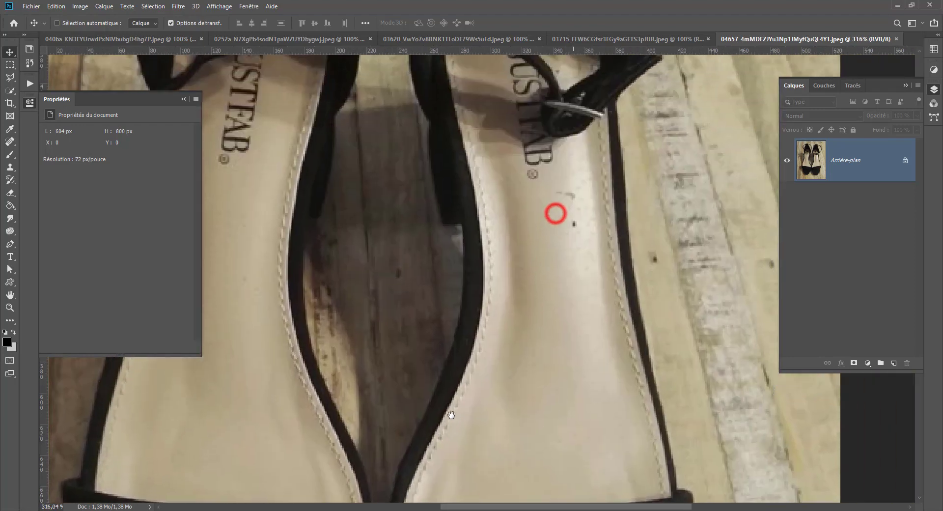
{"action": "scroll", "coordinate": [444, 344], "scroll_direction": "down", "scroll_amount": 4}
{"action": "scroll", "coordinate": [516, 269], "scroll_direction": "up", "scroll_amount": 1}
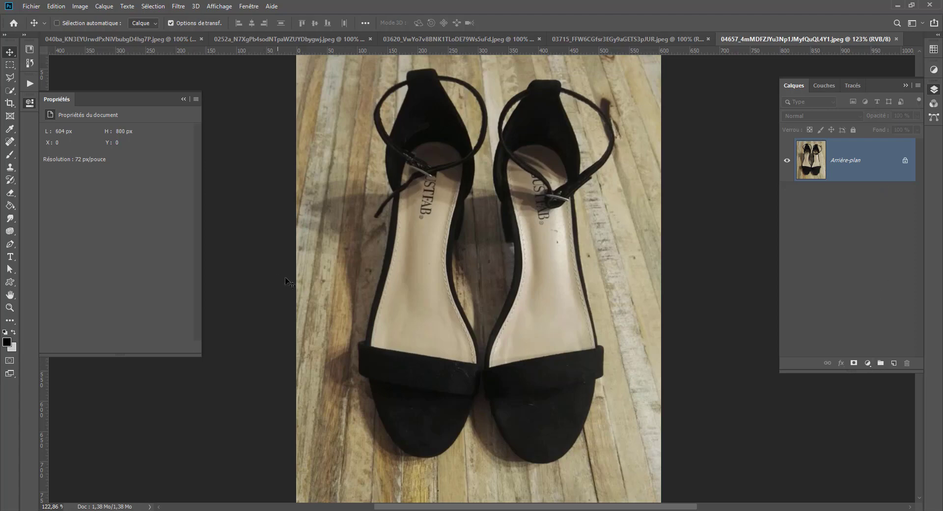
Add an empty layer above the background and widen the canvas to 800 pixels.
{"action": "left_click", "coordinate": [894, 363]}
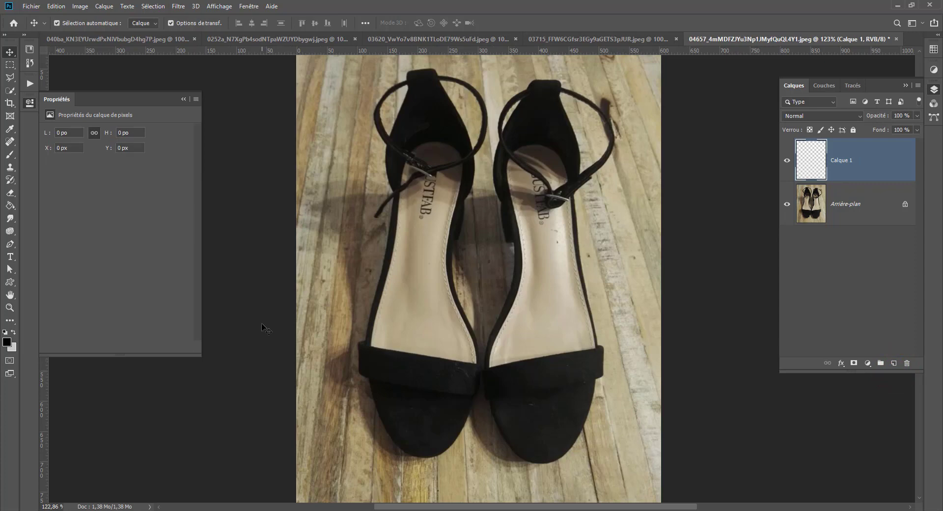
{"action": "key", "text": "ctrl+alt+c"}
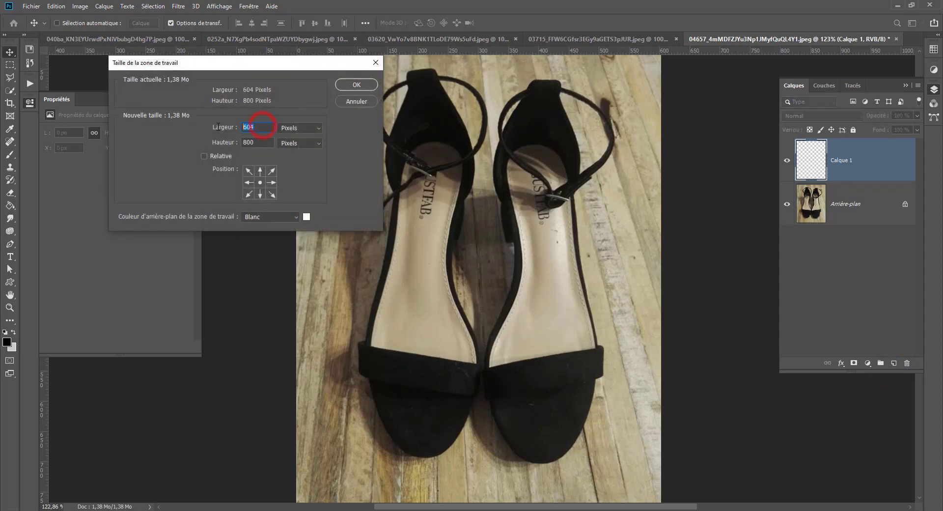
{"action": "type", "text": "800"}
{"action": "key", "text": "Return"}
{"action": "key", "text": "ctrl+0"}
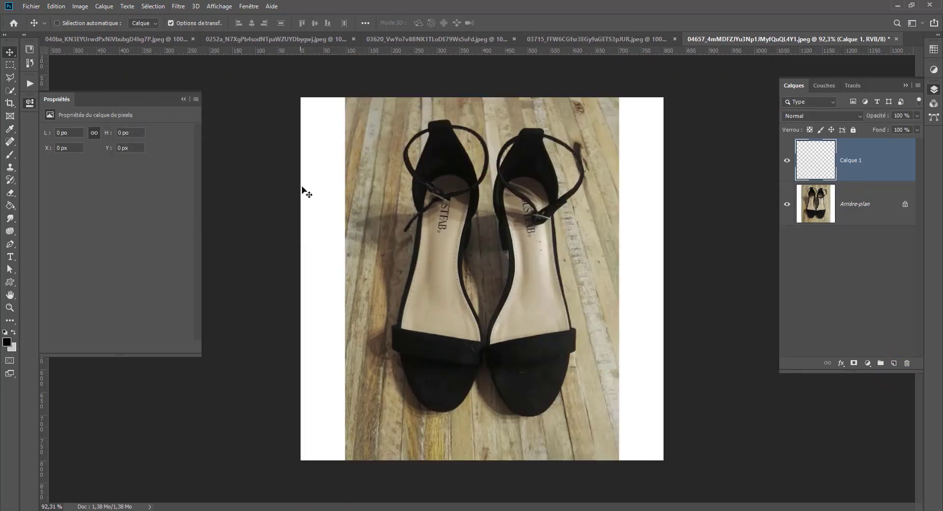
{"action": "scroll", "coordinate": [326, 237], "scroll_direction": "down", "scroll_amount": 2}
Fill the empty layer Calque 1 with white using the Paint Bucket.
{"action": "left_click", "coordinate": [841, 211]}
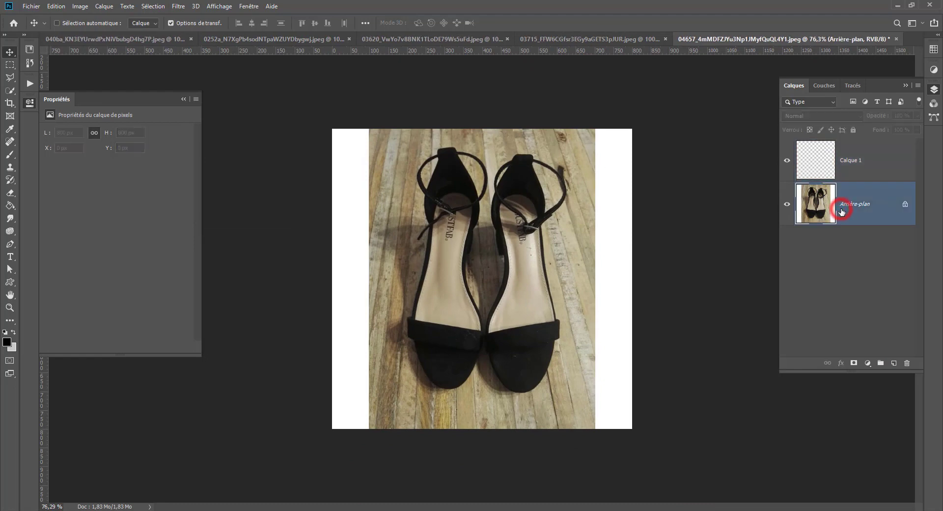
{"action": "left_click", "coordinate": [8, 209]}
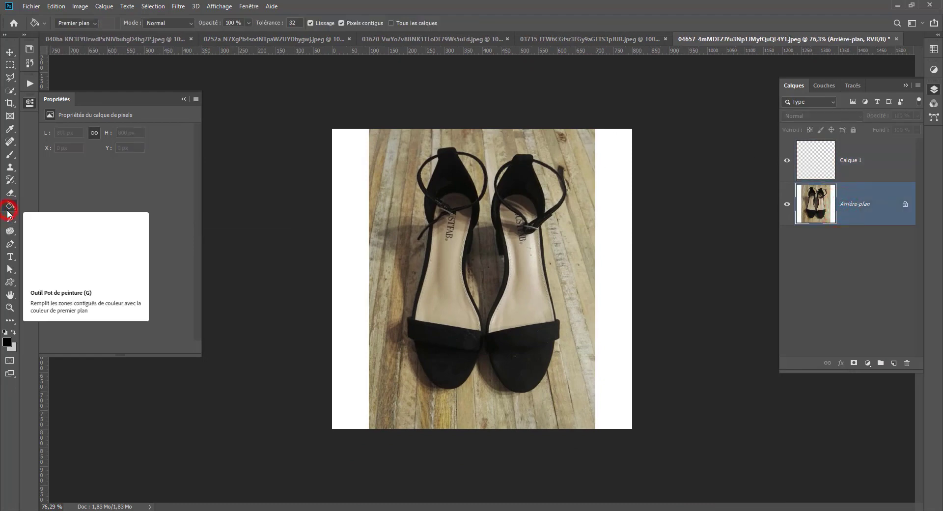
{"action": "key", "text": "x"}
{"action": "left_click", "coordinate": [530, 239]}
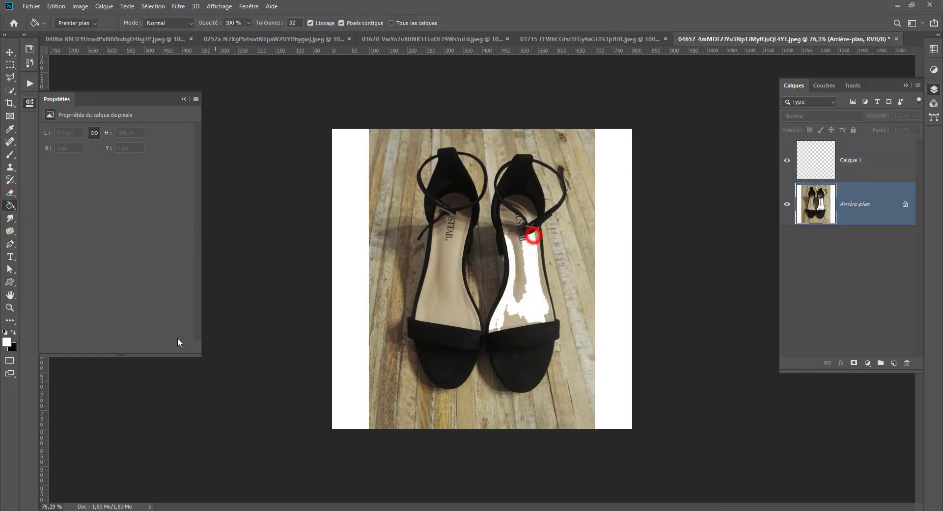
{"action": "key", "text": "ctrl+z"}
{"action": "left_click", "coordinate": [874, 164]}
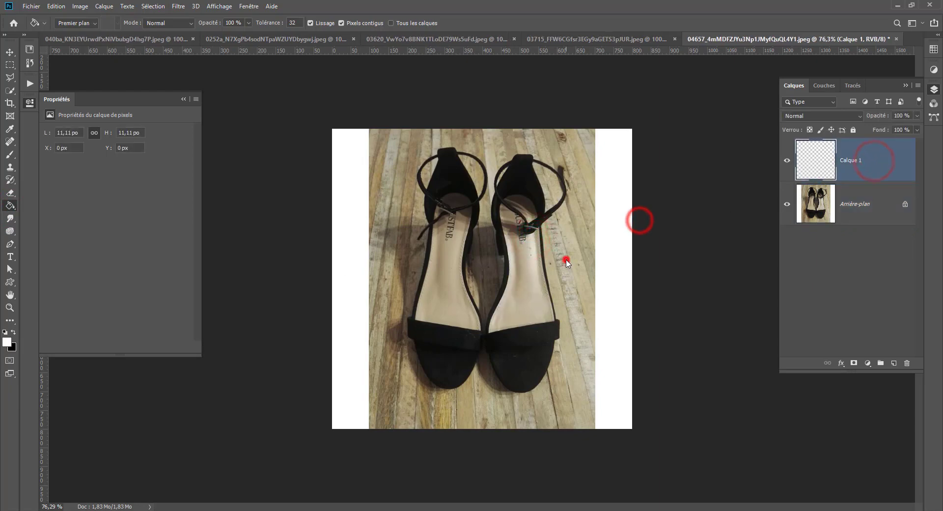
{"action": "left_click", "coordinate": [565, 259]}
Duplicate the Arrière-plan layer and place the copy above the white Calque 1.
{"action": "left_click", "coordinate": [834, 213]}
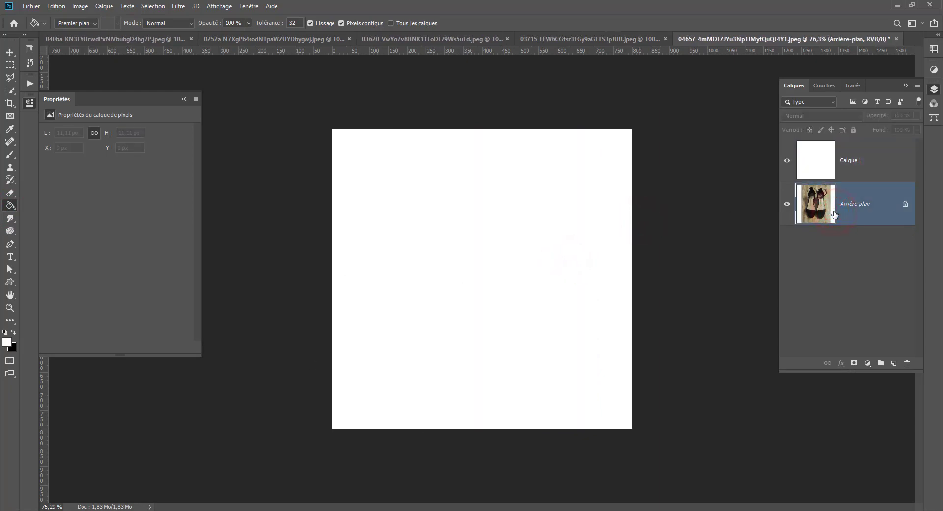
{"action": "key", "text": "ctrl+j"}
{"action": "left_click_drag", "start_coordinate": [797, 201], "coordinate": [805, 162]}
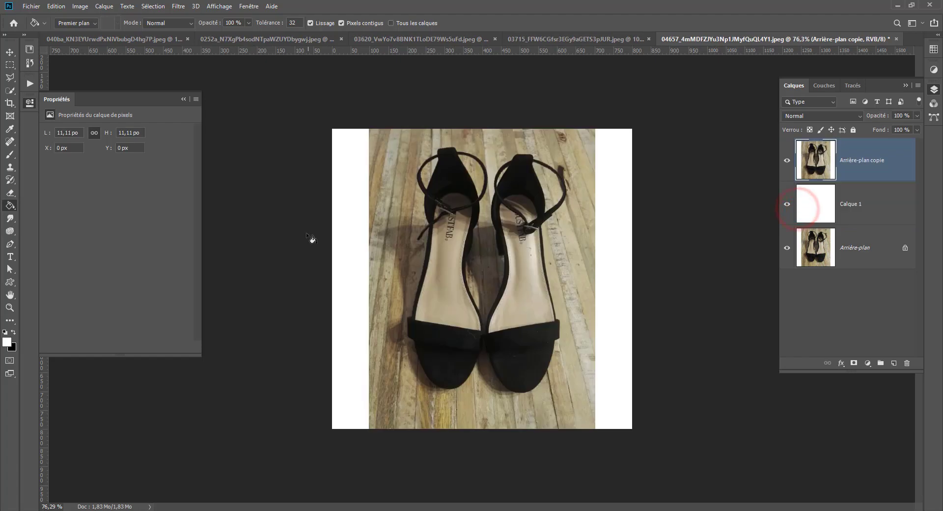
Remove the light scratch from the right shoe's black toe with the Patch tool on the background copy.
{"action": "scroll", "coordinate": [343, 223], "scroll_direction": "up", "scroll_amount": 2}
{"action": "scroll", "coordinate": [31, 156], "scroll_direction": "up", "scroll_amount": 6}
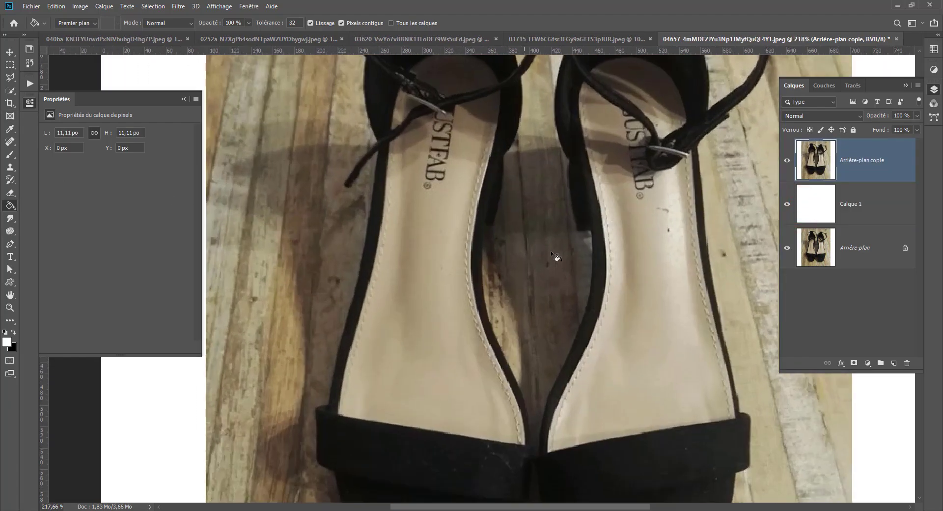
{"action": "left_click_drag", "start_coordinate": [537, 246], "coordinate": [387, 220]}
{"action": "scroll", "coordinate": [382, 226], "scroll_direction": "down", "scroll_amount": 3}
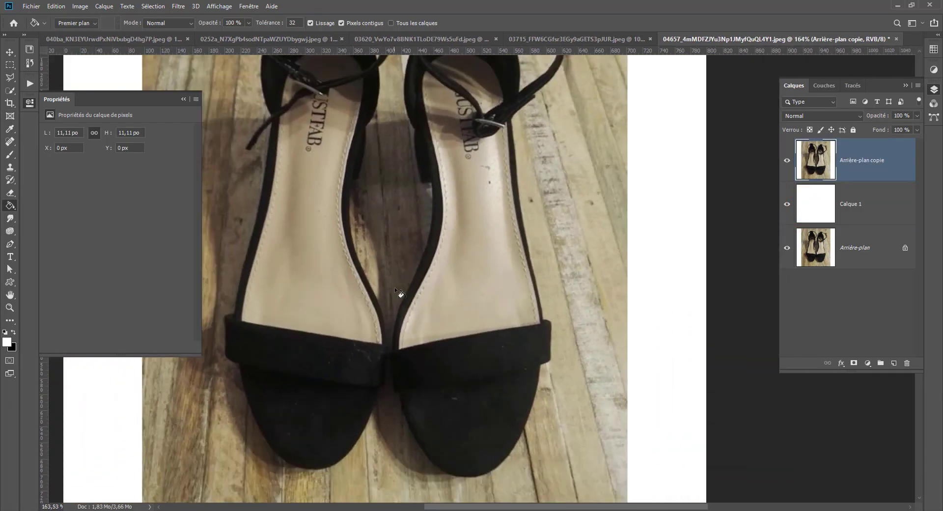
{"action": "left_click_drag", "start_coordinate": [393, 292], "coordinate": [427, 204]}
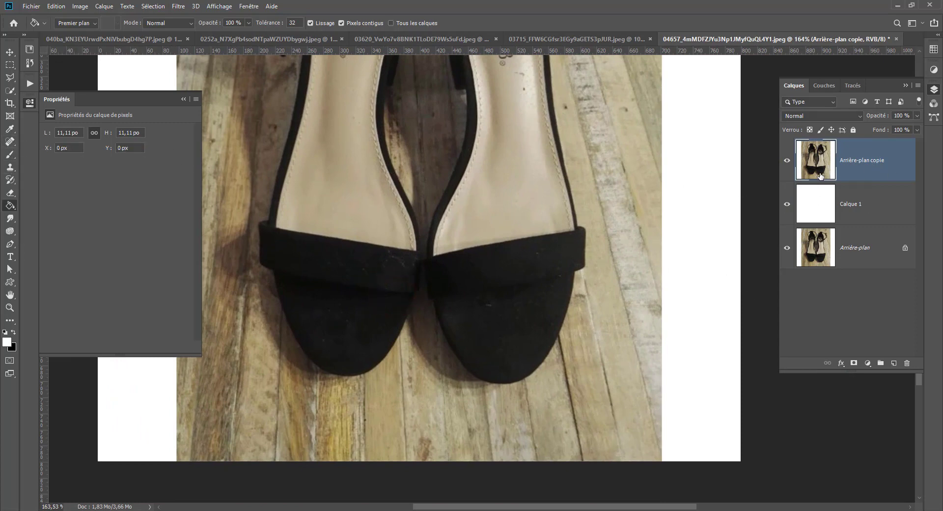
{"action": "left_click", "coordinate": [5, 142]}
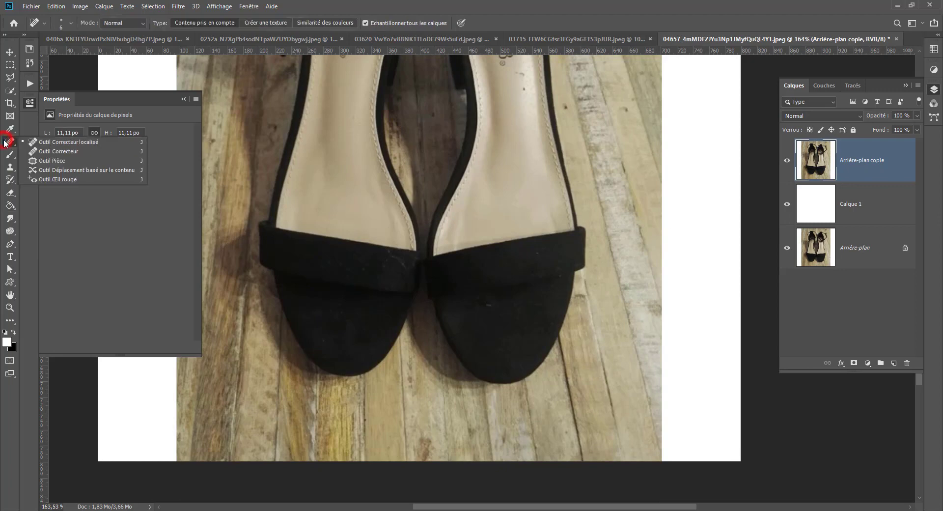
{"action": "left_click", "coordinate": [39, 161]}
{"action": "scroll", "coordinate": [505, 314], "scroll_direction": "up", "scroll_amount": 5}
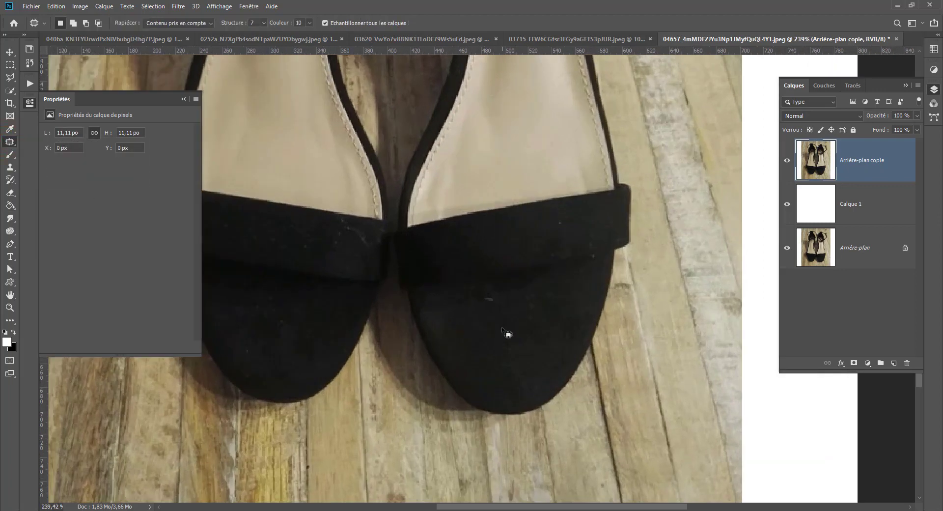
{"action": "mouse_move", "coordinate": [486, 271]}
{"action": "left_mouse_down"}
{"action": "mouse_move", "coordinate": [469, 278]}
{"action": "mouse_move", "coordinate": [477, 293]}
{"action": "mouse_move", "coordinate": [493, 295]}
{"action": "left_mouse_up"}
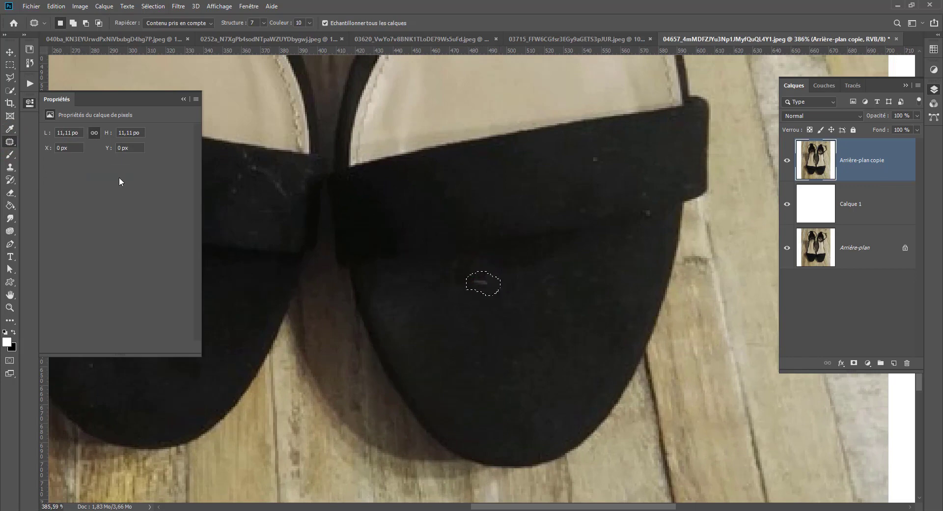
{"action": "left_click_drag", "start_coordinate": [483, 286], "coordinate": [554, 311]}
{"action": "left_click", "coordinate": [549, 305]}
Patch out the small specks near the outer end of the right shoe's front strap.
{"action": "left_click_drag", "start_coordinate": [652, 208], "coordinate": [646, 214]}
{"action": "mouse_move", "coordinate": [590, 155]}
{"action": "left_mouse_down"}
{"action": "mouse_move", "coordinate": [595, 164]}
{"action": "mouse_move", "coordinate": [622, 156]}
{"action": "left_mouse_up"}
{"action": "left_click", "coordinate": [622, 155]}
Patch the lint marks on the inner part of the left shoe's front strap with clean fabric.
{"action": "left_click_drag", "start_coordinate": [326, 162], "coordinate": [566, 191]}
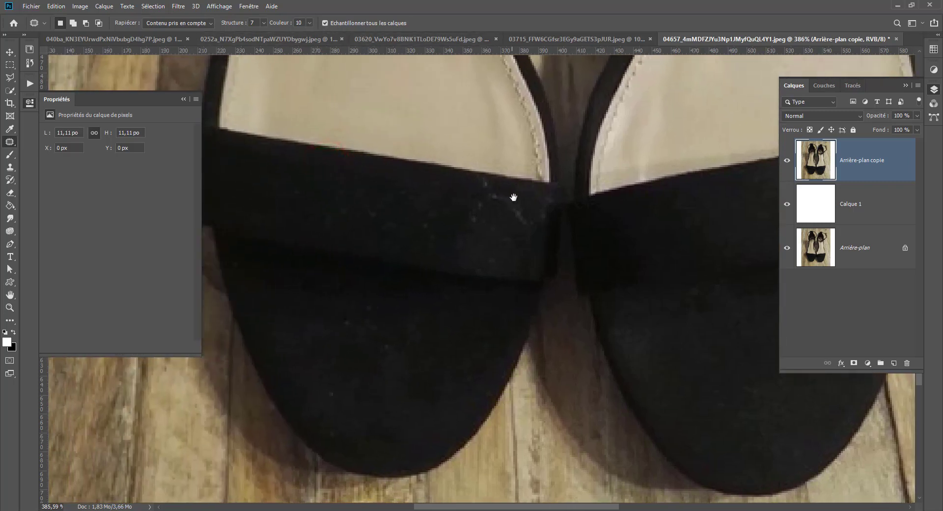
{"action": "mouse_move", "coordinate": [491, 186]}
{"action": "left_mouse_down"}
{"action": "mouse_move", "coordinate": [495, 208]}
{"action": "mouse_move", "coordinate": [533, 231]}
{"action": "mouse_move", "coordinate": [534, 215]}
{"action": "mouse_move", "coordinate": [515, 193]}
{"action": "mouse_move", "coordinate": [503, 237]}
{"action": "mouse_move", "coordinate": [457, 307]}
{"action": "left_mouse_up"}
{"action": "left_click", "coordinate": [453, 226]}
Compare the retouched copy with the original by toggling layer visibility, leaving the copy shown and Calque 1 hidden.
{"action": "scroll", "coordinate": [389, 271], "scroll_direction": "down", "scroll_amount": 5}
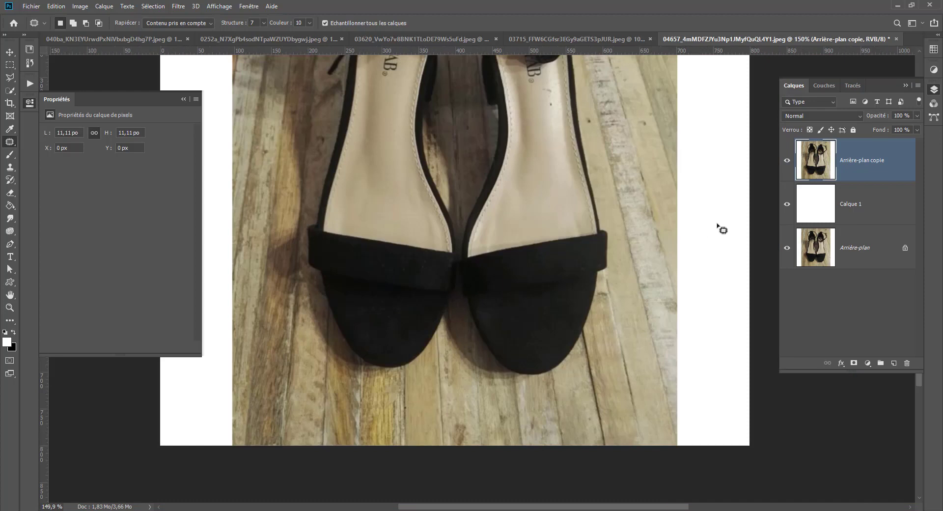
{"action": "left_click_drag", "start_coordinate": [784, 164], "coordinate": [785, 164]}
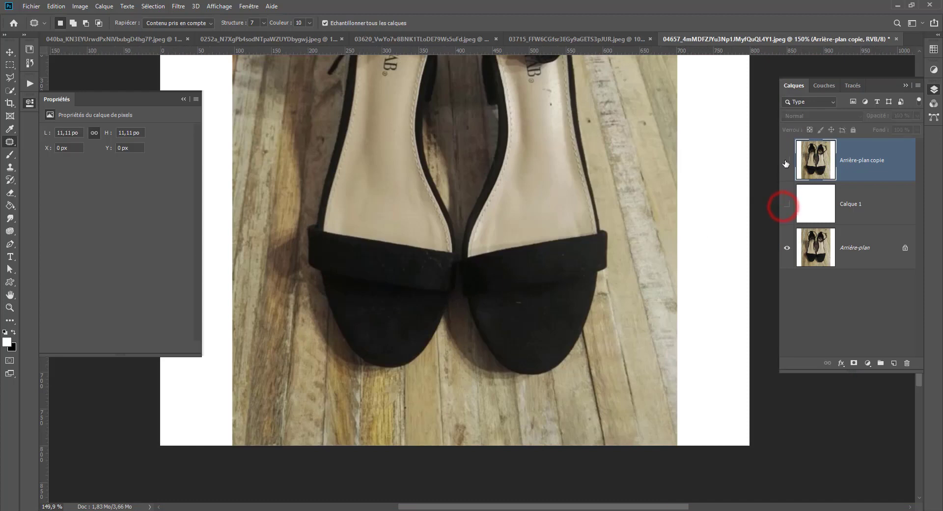
{"action": "left_click", "coordinate": [784, 161]}
{"action": "left_click", "coordinate": [784, 160]}
{"action": "left_click", "coordinate": [784, 160]}
{"action": "left_click", "coordinate": [784, 161]}
{"action": "left_click", "coordinate": [786, 205]}
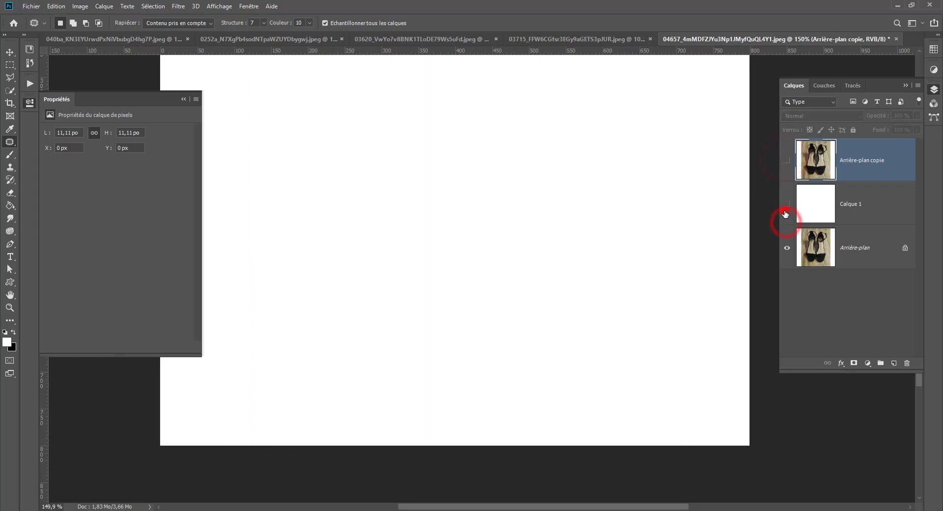
{"action": "left_click", "coordinate": [786, 206]}
{"action": "left_click", "coordinate": [787, 161]}
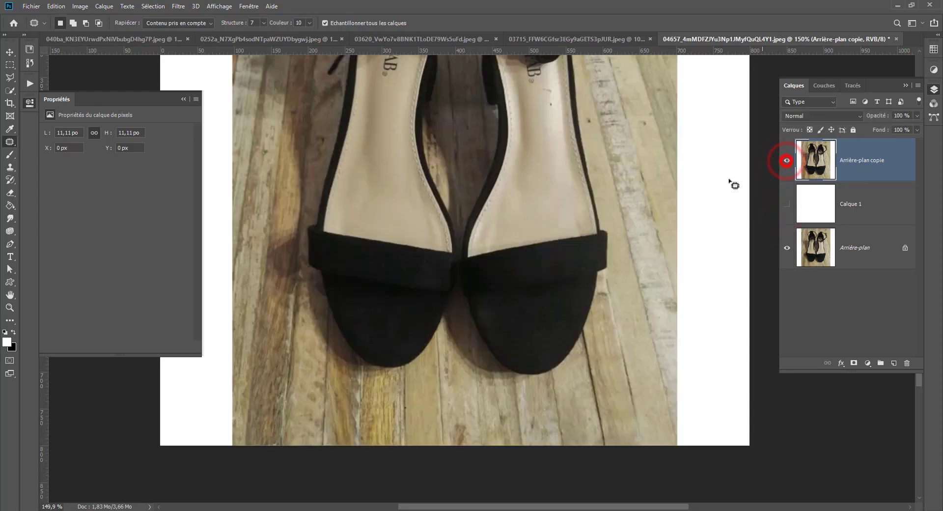
Patch out the remaining lint specks on the left shoe's black toe and front strap.
{"action": "scroll", "coordinate": [382, 316], "scroll_direction": "up", "scroll_amount": 3}
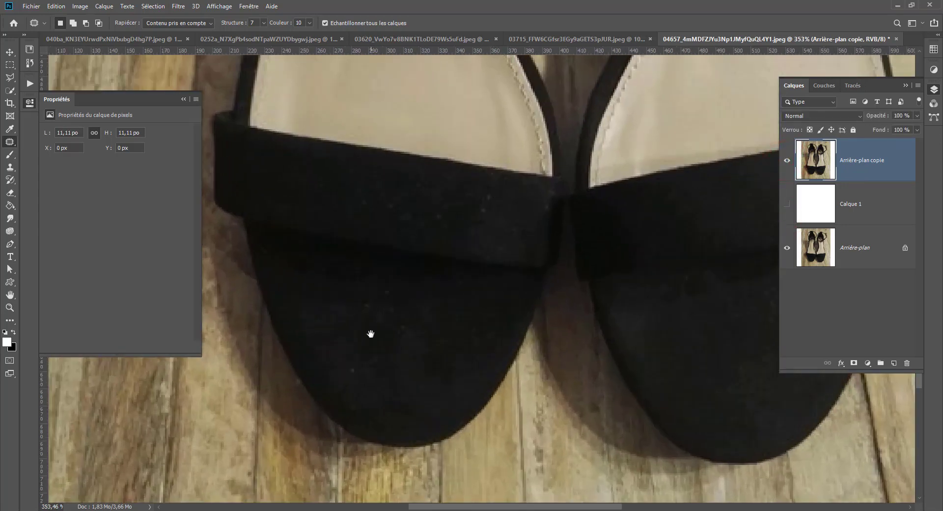
{"action": "mouse_move", "coordinate": [350, 362]}
{"action": "left_mouse_down"}
{"action": "mouse_move", "coordinate": [352, 381]}
{"action": "mouse_move", "coordinate": [364, 370]}
{"action": "mouse_move", "coordinate": [354, 362]}
{"action": "left_mouse_up"}
{"action": "left_click", "coordinate": [389, 376]}
{"action": "mouse_move", "coordinate": [345, 402]}
{"action": "left_mouse_down"}
{"action": "mouse_move", "coordinate": [351, 412]}
{"action": "mouse_move", "coordinate": [357, 392]}
{"action": "mouse_move", "coordinate": [347, 401]}
{"action": "left_mouse_up"}
{"action": "left_click_drag", "start_coordinate": [353, 404], "coordinate": [363, 399]}
{"action": "left_click", "coordinate": [385, 390]}
{"action": "mouse_move", "coordinate": [367, 296]}
{"action": "left_mouse_down"}
{"action": "mouse_move", "coordinate": [403, 337]}
{"action": "mouse_move", "coordinate": [409, 327]}
{"action": "mouse_move", "coordinate": [378, 344]}
{"action": "mouse_move", "coordinate": [374, 316]}
{"action": "left_mouse_up"}
{"action": "left_click", "coordinate": [405, 327]}
{"action": "left_click", "coordinate": [379, 346]}
{"action": "left_click", "coordinate": [374, 315]}
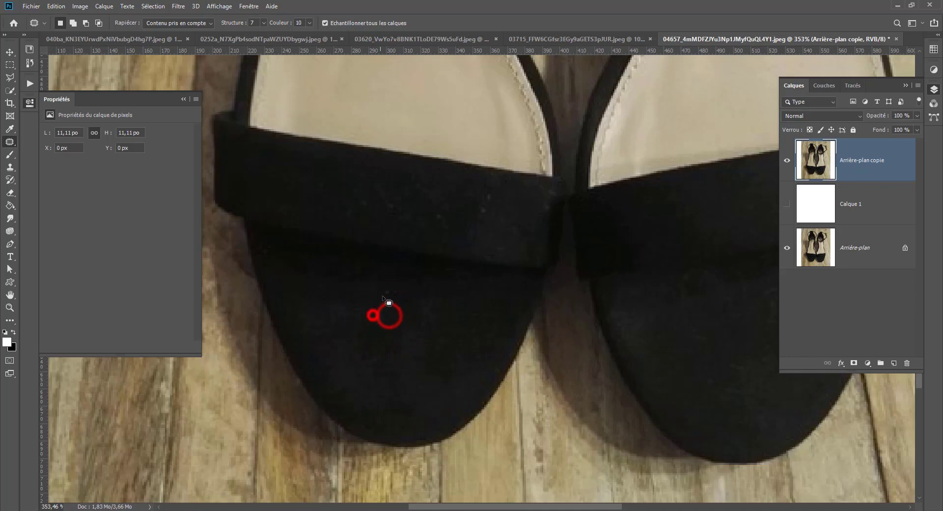
{"action": "mouse_move", "coordinate": [480, 213]}
{"action": "left_mouse_down"}
{"action": "mouse_move", "coordinate": [493, 206]}
{"action": "mouse_move", "coordinate": [492, 190]}
{"action": "mouse_move", "coordinate": [475, 201]}
{"action": "left_mouse_up"}
{"action": "left_click", "coordinate": [474, 203]}
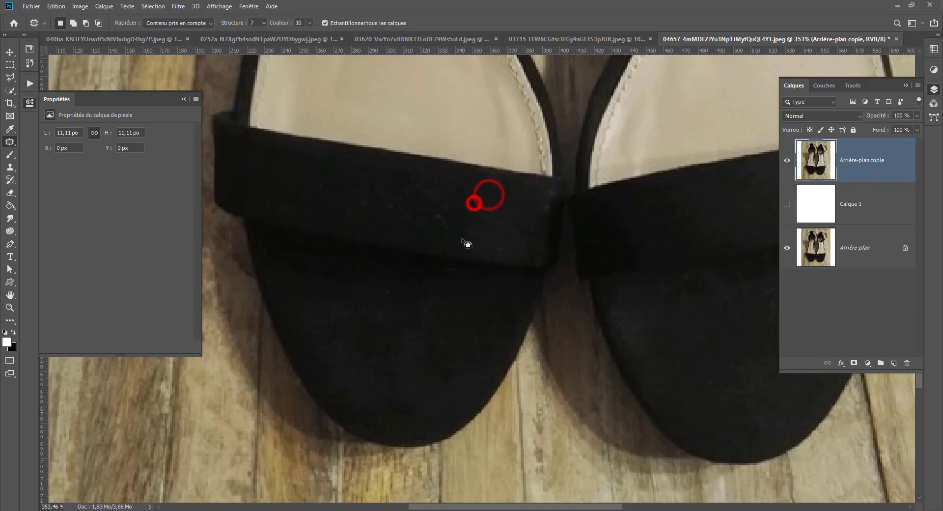
Remove the dark spots below the logo on the right shoe's insole with the Patch tool.
{"action": "scroll", "coordinate": [433, 288], "scroll_direction": "down", "scroll_amount": 6}
{"action": "scroll", "coordinate": [432, 305], "scroll_direction": "down", "scroll_amount": 4}
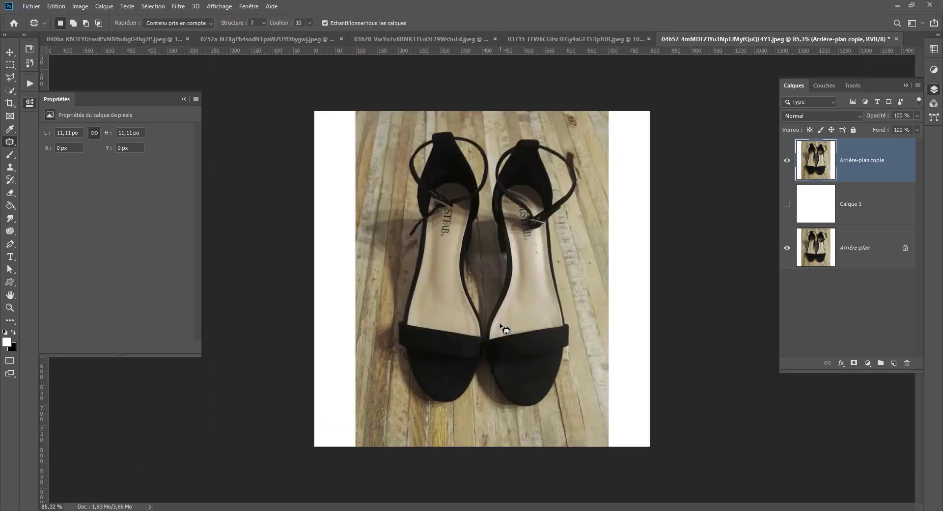
{"action": "scroll", "coordinate": [505, 329], "scroll_direction": "up", "scroll_amount": 5}
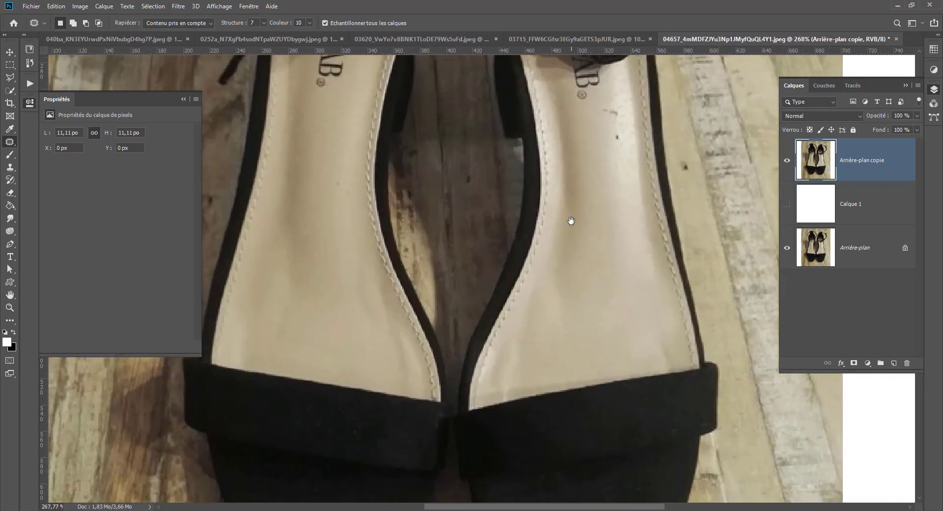
{"action": "left_click_drag", "start_coordinate": [562, 243], "coordinate": [534, 346]}
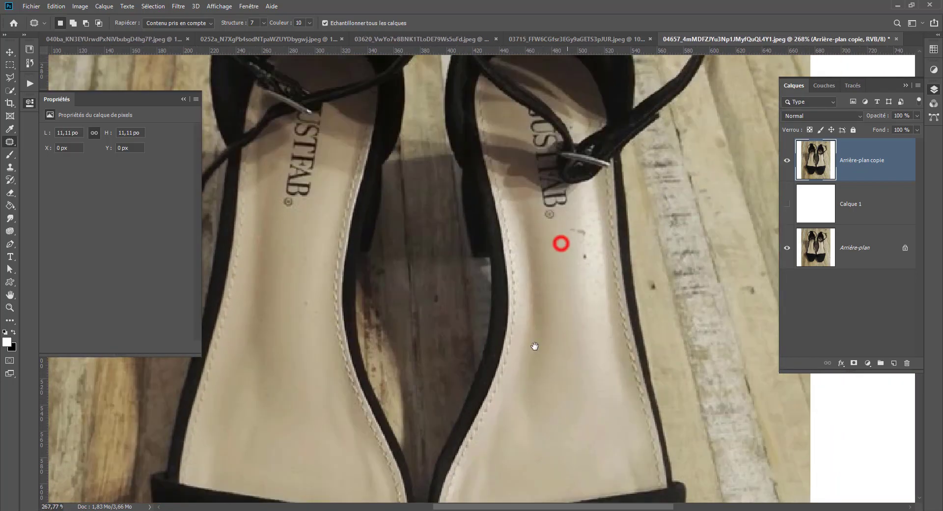
{"action": "left_click_drag", "start_coordinate": [586, 251], "coordinate": [590, 271]}
{"action": "left_click_drag", "start_coordinate": [578, 224], "coordinate": [582, 253]}
{"action": "left_click", "coordinate": [567, 280]}
Patch the remaining small blemishes on the right shoe's insole and front strap.
{"action": "left_click_drag", "start_coordinate": [542, 211], "coordinate": [528, 300]}
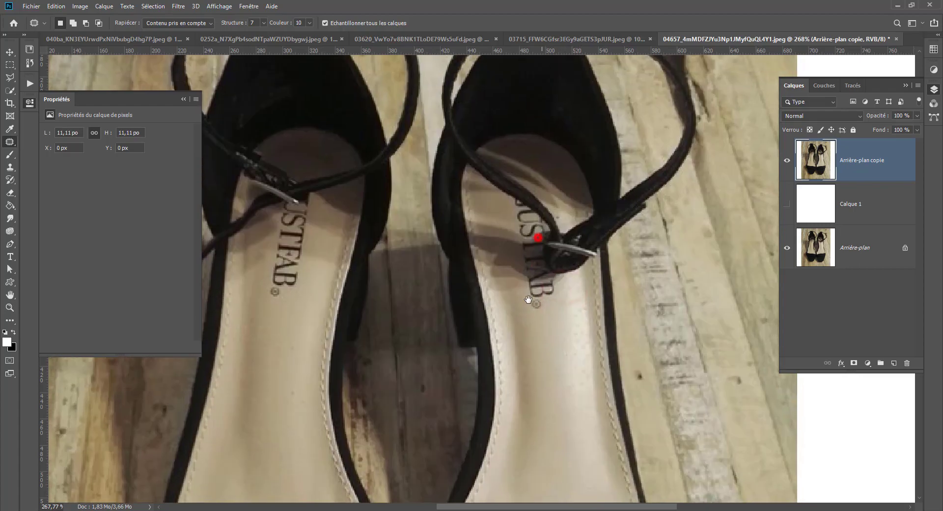
{"action": "scroll", "coordinate": [538, 233], "scroll_direction": "up", "scroll_amount": 7}
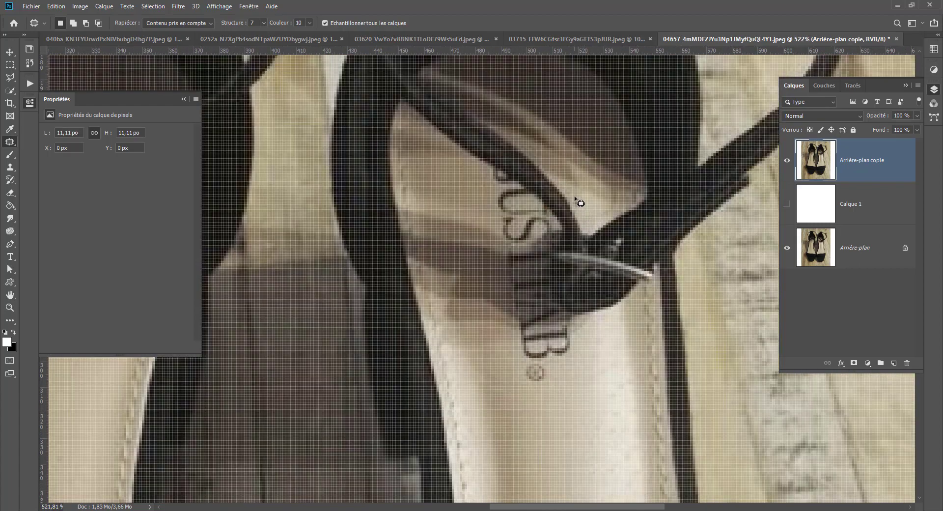
{"action": "mouse_move", "coordinate": [575, 197]}
{"action": "left_mouse_down"}
{"action": "mouse_move", "coordinate": [577, 210]}
{"action": "mouse_move", "coordinate": [582, 200]}
{"action": "left_mouse_up"}
{"action": "scroll", "coordinate": [590, 207], "scroll_direction": "down", "scroll_amount": 10}
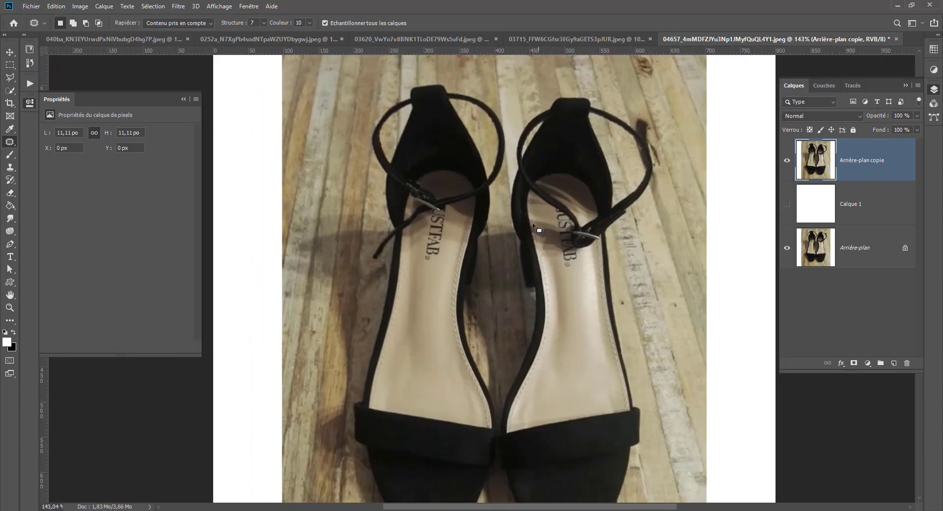
{"action": "scroll", "coordinate": [409, 307], "scroll_direction": "down", "scroll_amount": 2}
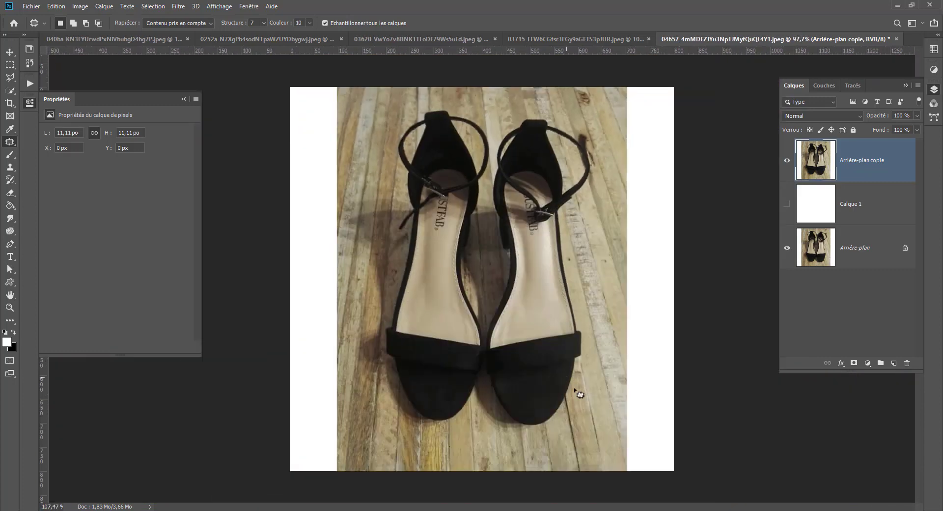
{"action": "scroll", "coordinate": [576, 390], "scroll_direction": "up", "scroll_amount": 5}
{"action": "left_click_drag", "start_coordinate": [580, 294], "coordinate": [580, 298]}
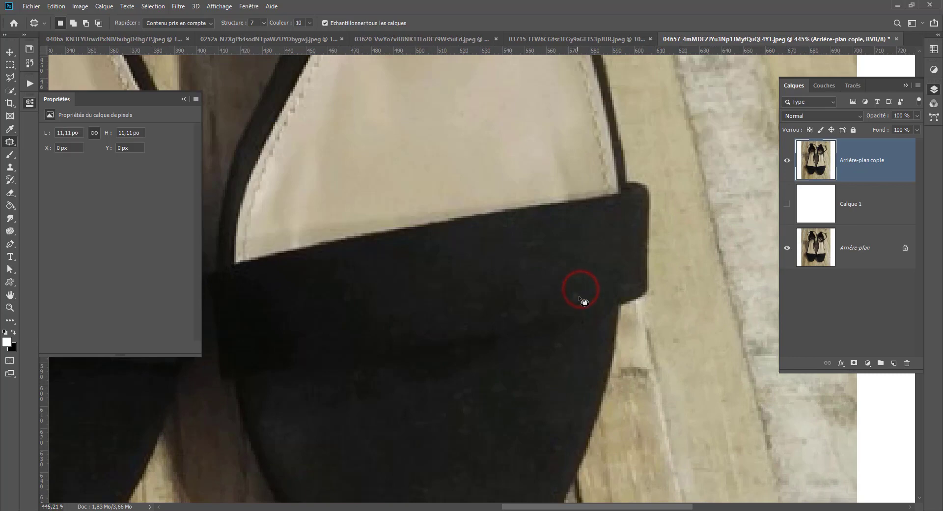
{"action": "scroll", "coordinate": [604, 275], "scroll_direction": "down", "scroll_amount": 7}
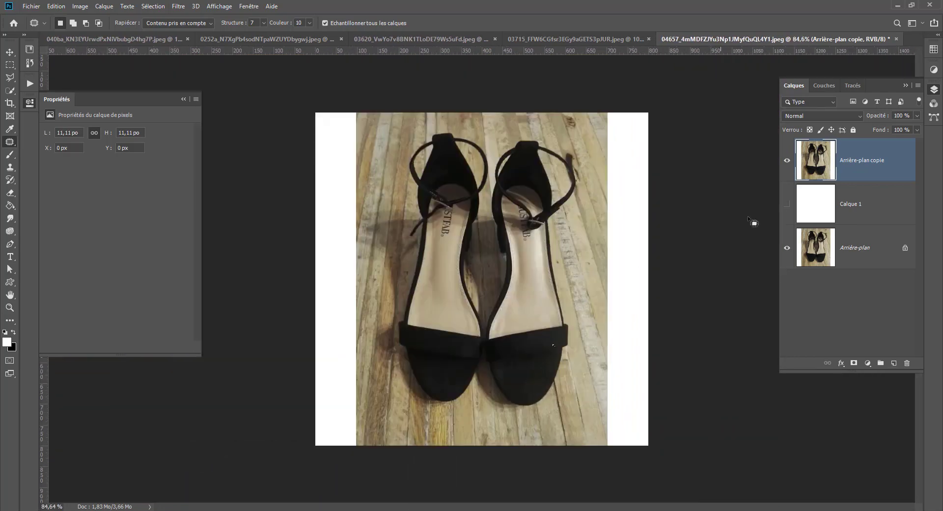
Compare the retouched copy with the original by toggling the visibility of Arrière-plan copie, leaving it shown.
{"action": "left_click", "coordinate": [788, 160]}
{"action": "left_click", "coordinate": [787, 161]}
{"action": "left_click", "coordinate": [787, 161]}
{"action": "left_click", "coordinate": [789, 161]}
{"action": "left_click", "coordinate": [788, 162]}
{"action": "left_click", "coordinate": [789, 161]}
{"action": "left_click", "coordinate": [789, 161]}
{"action": "left_click", "coordinate": [789, 161]}
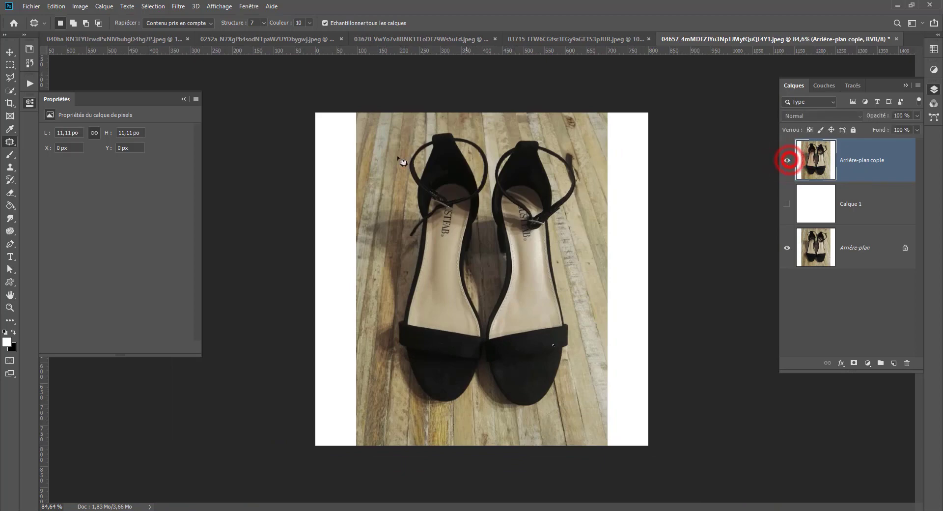
Patch the marks on the left shoe's black inner heel with clean dark fabric and clear the selection.
{"action": "scroll", "coordinate": [393, 231], "scroll_direction": "up", "scroll_amount": 4}
{"action": "scroll", "coordinate": [469, 150], "scroll_direction": "up", "scroll_amount": 4}
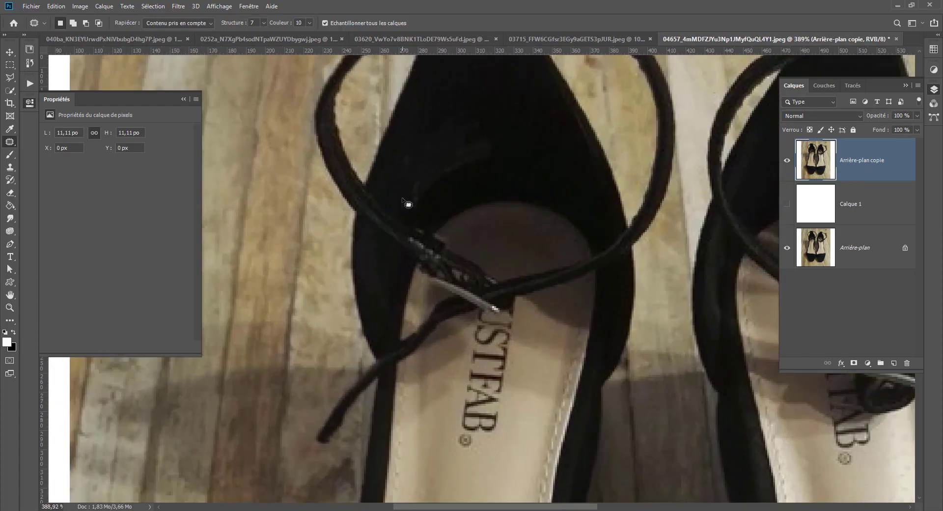
{"action": "mouse_move", "coordinate": [406, 153]}
{"action": "left_mouse_down"}
{"action": "mouse_move", "coordinate": [398, 185]}
{"action": "mouse_move", "coordinate": [418, 208]}
{"action": "mouse_move", "coordinate": [471, 173]}
{"action": "left_mouse_up"}
{"action": "left_click_drag", "start_coordinate": [459, 101], "coordinate": [428, 131]}
{"action": "scroll", "coordinate": [445, 199], "scroll_direction": "up", "scroll_amount": 2}
{"action": "left_click_drag", "start_coordinate": [490, 168], "coordinate": [462, 181]}
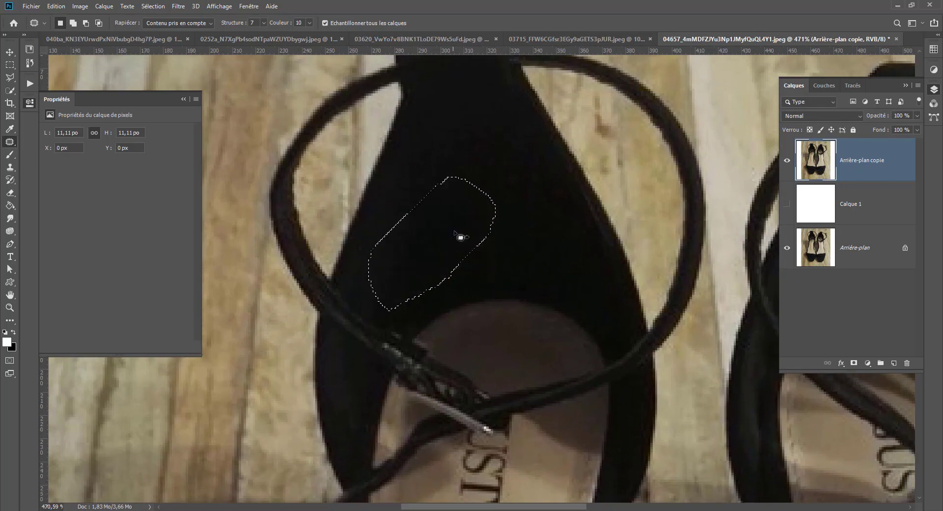
{"action": "left_click", "coordinate": [516, 232]}
Patch the lighter area on the right shoe's black inner heel with clean dark fabric and clear the selection.
{"action": "scroll", "coordinate": [503, 278], "scroll_direction": "down", "scroll_amount": 1}
{"action": "scroll", "coordinate": [503, 279], "scroll_direction": "down", "scroll_amount": 8}
{"action": "scroll", "coordinate": [674, 296], "scroll_direction": "up", "scroll_amount": 8}
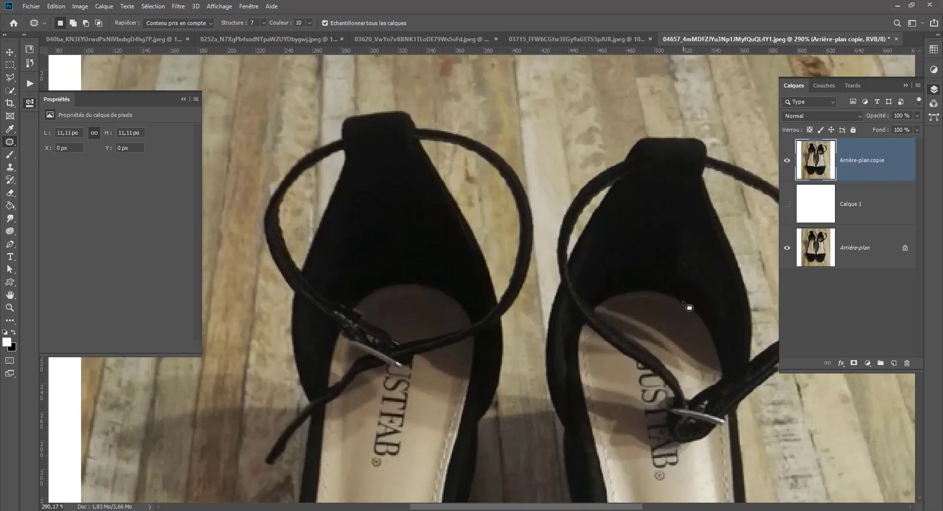
{"action": "left_click_drag", "start_coordinate": [684, 319], "coordinate": [644, 309]}
{"action": "mouse_move", "coordinate": [632, 175]}
{"action": "left_mouse_down"}
{"action": "mouse_move", "coordinate": [611, 193]}
{"action": "mouse_move", "coordinate": [611, 261]}
{"action": "left_mouse_up"}
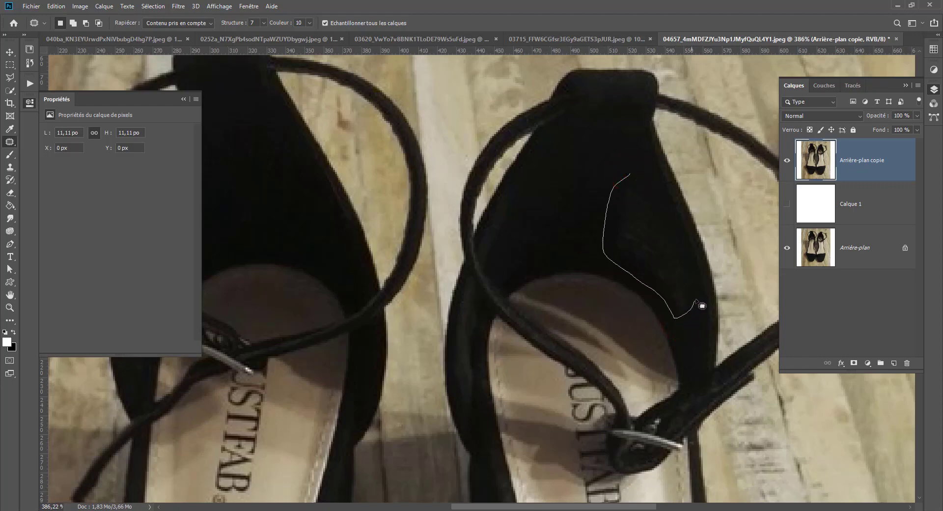
{"action": "left_click_drag", "start_coordinate": [648, 195], "coordinate": [647, 193]}
{"action": "left_click_drag", "start_coordinate": [626, 229], "coordinate": [558, 187]}
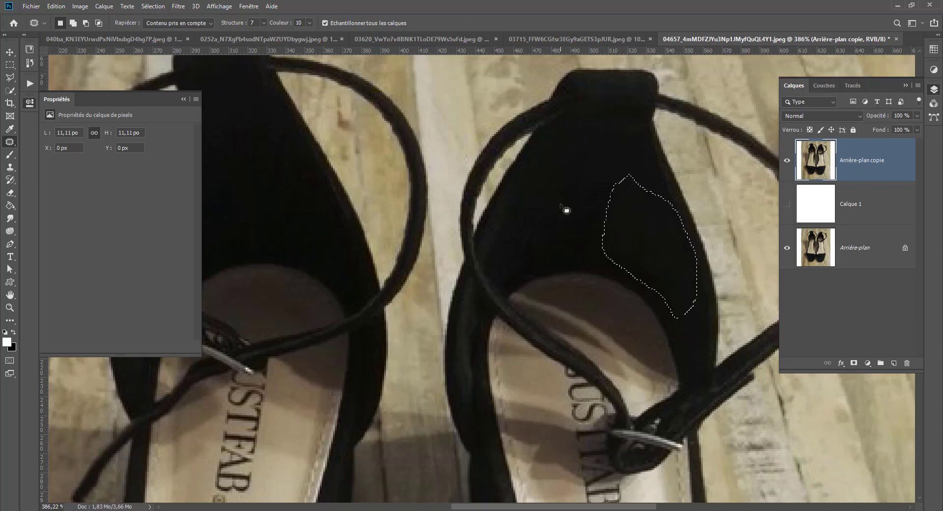
{"action": "left_click", "coordinate": [560, 204]}
{"action": "scroll", "coordinate": [564, 260], "scroll_direction": "down", "scroll_amount": 3}
{"action": "scroll", "coordinate": [507, 324], "scroll_direction": "down", "scroll_amount": 2}
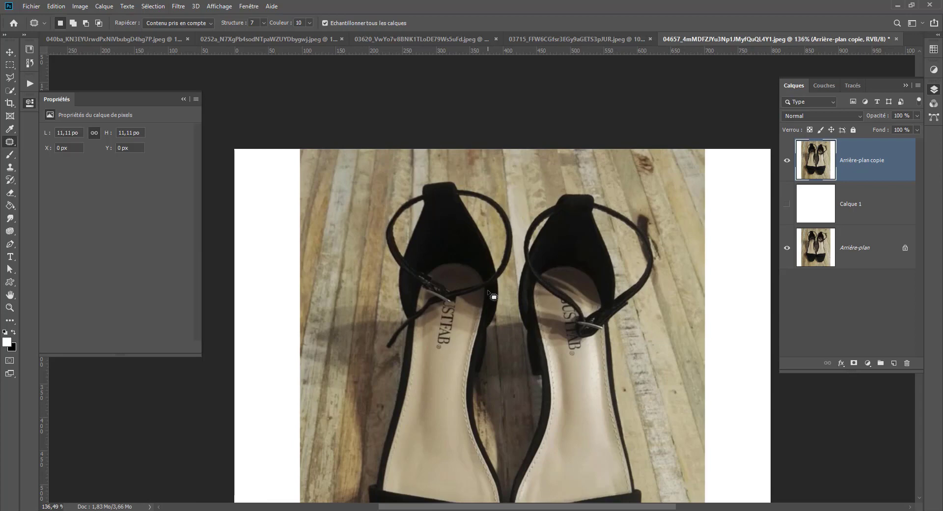
{"action": "scroll", "coordinate": [634, 277], "scroll_direction": "down", "scroll_amount": 2}
Add a Black & White adjustment layer above the retouched copy with yellows at 74 and reds at 136.
{"action": "scroll", "coordinate": [633, 275], "scroll_direction": "up", "scroll_amount": 3}
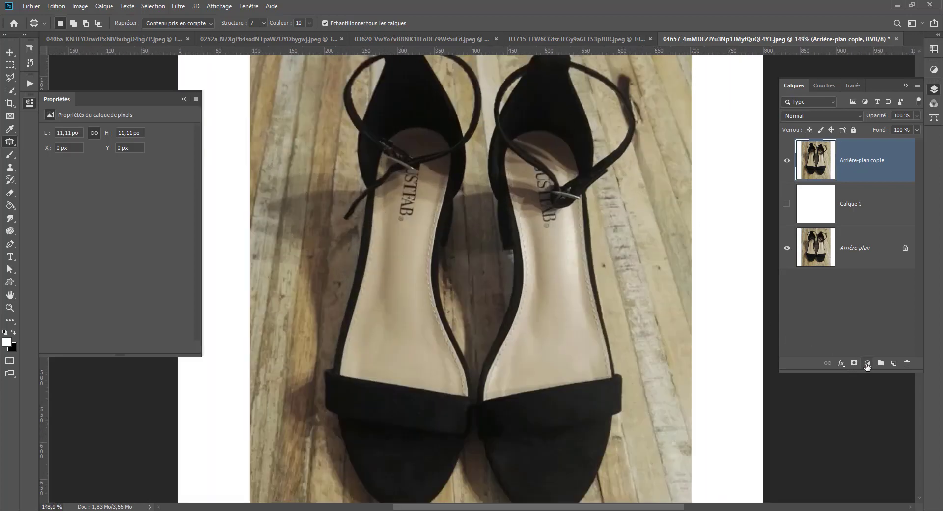
{"action": "left_click", "coordinate": [868, 363]}
{"action": "left_click", "coordinate": [860, 286]}
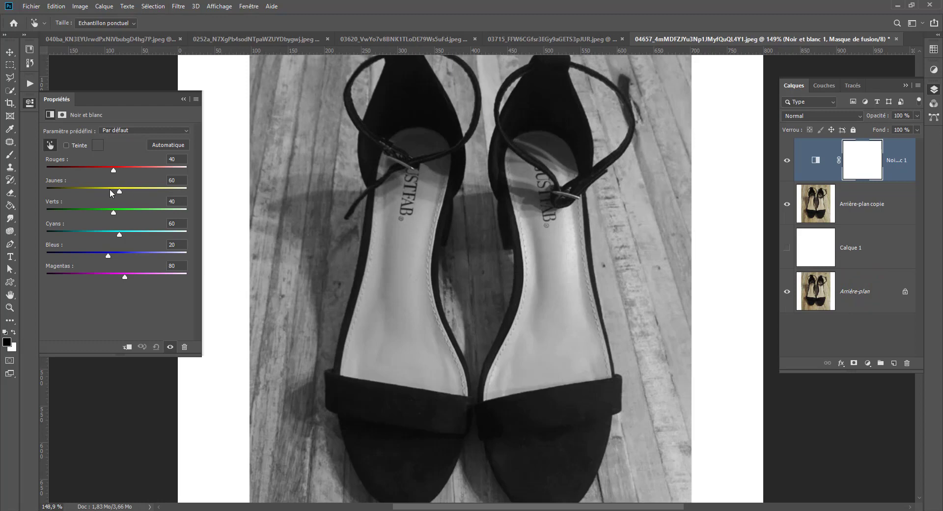
{"action": "mouse_move", "coordinate": [121, 191]}
{"action": "left_mouse_down"}
{"action": "mouse_move", "coordinate": [110, 192]}
{"action": "mouse_move", "coordinate": [131, 189]}
{"action": "mouse_move", "coordinate": [123, 191]}
{"action": "left_mouse_up"}
{"action": "left_click", "coordinate": [171, 347]}
{"action": "left_click", "coordinate": [170, 347]}
{"action": "left_click", "coordinate": [170, 348]}
{"action": "left_click", "coordinate": [170, 348]}
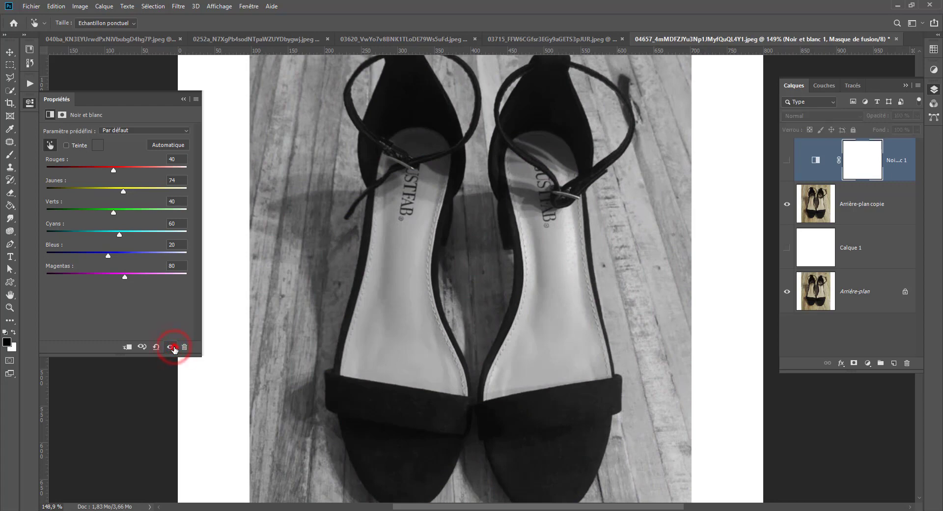
{"action": "left_click", "coordinate": [170, 348]}
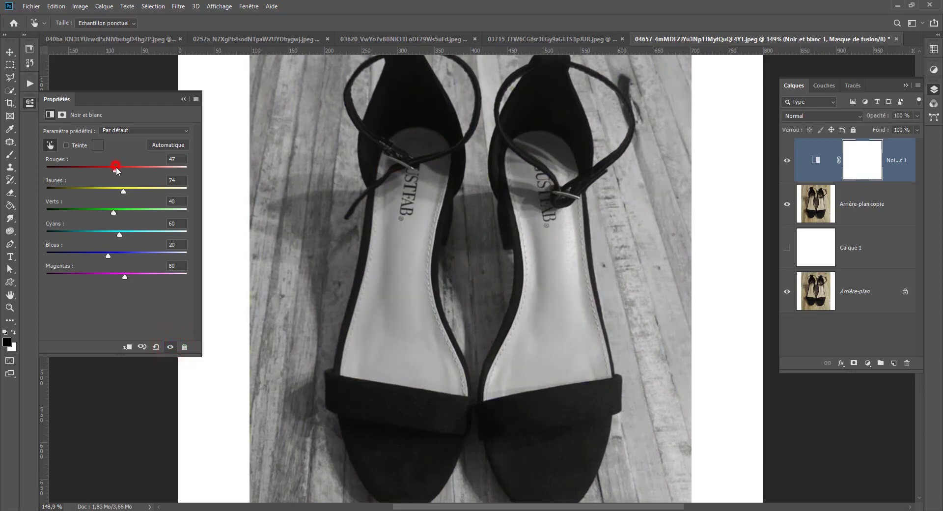
{"action": "left_click_drag", "start_coordinate": [115, 169], "coordinate": [145, 171]}
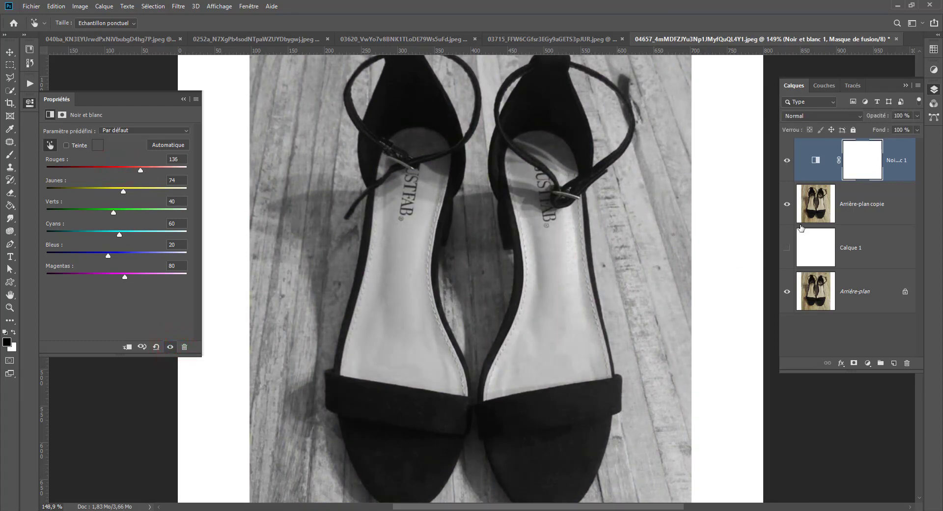
Invert the Black & White layer's mask to black and set up a small brush at 100% opacity.
{"action": "key", "text": "ctrl+i"}
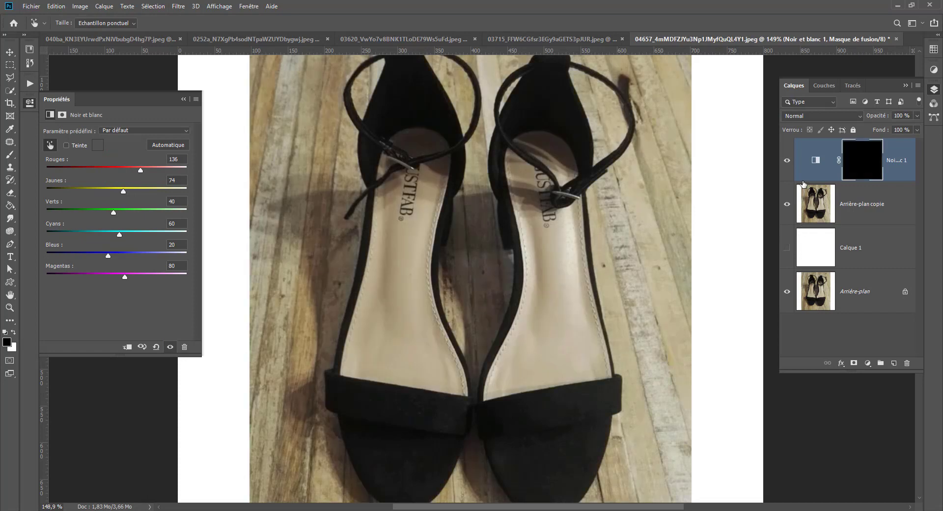
{"action": "scroll", "coordinate": [756, 218], "scroll_direction": "up", "scroll_amount": 5}
{"action": "left_click_drag", "start_coordinate": [411, 232], "coordinate": [438, 242]}
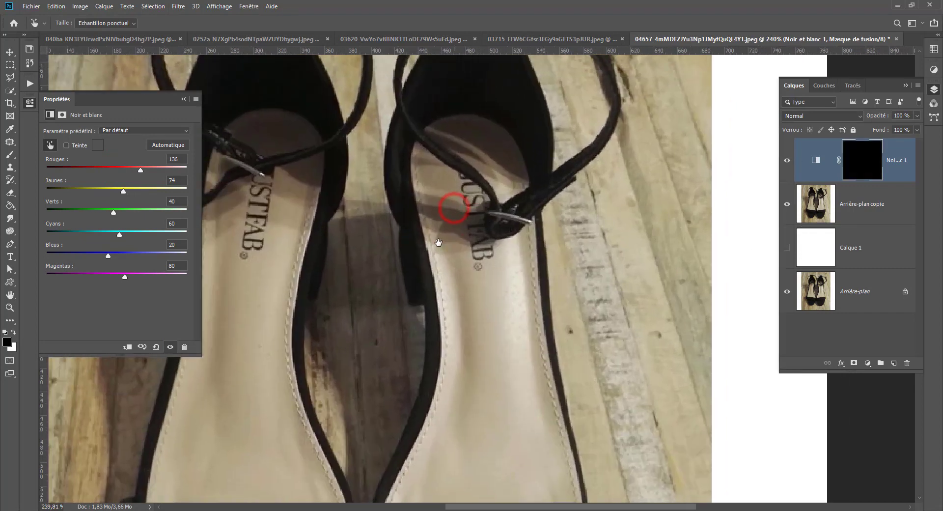
{"action": "left_click", "coordinate": [9, 154]}
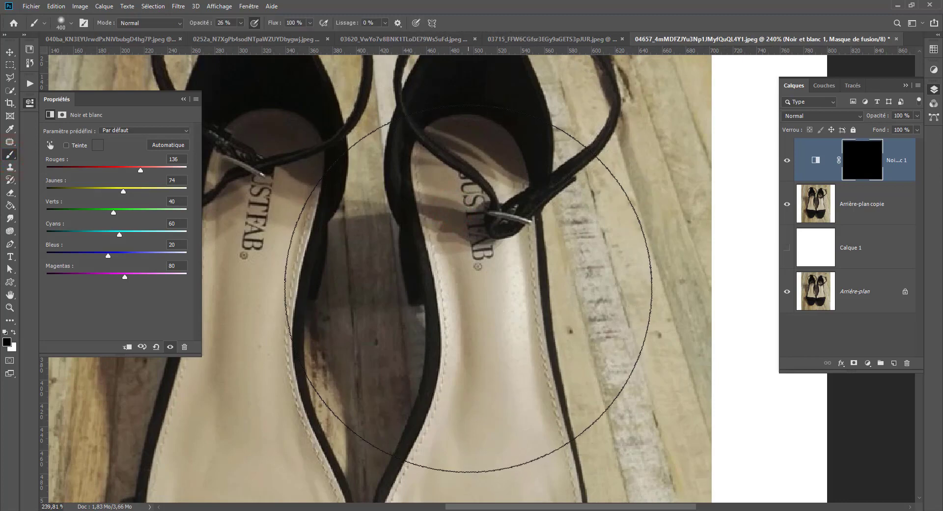
{"action": "left_click_drag", "start_coordinate": [467, 288], "coordinate": [255, 290]}
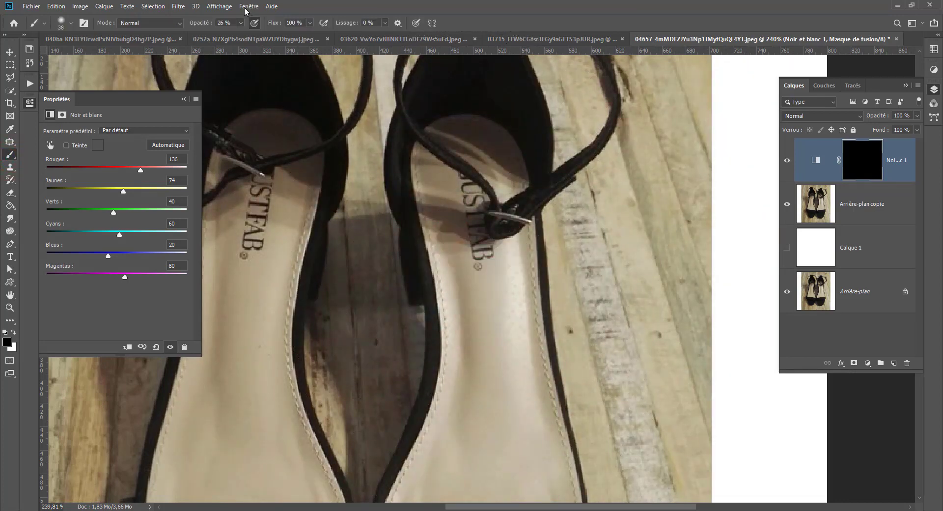
{"action": "left_click", "coordinate": [240, 22]}
{"action": "left_click_drag", "start_coordinate": [242, 35], "coordinate": [274, 35]}
Paint white on the mask over the right shoe's metal buckle to remove its color cast.
{"action": "left_click_drag", "start_coordinate": [540, 260], "coordinate": [516, 257]}
{"action": "left_click_drag", "start_coordinate": [490, 214], "coordinate": [516, 218]}
{"action": "left_click_drag", "start_coordinate": [528, 223], "coordinate": [547, 220]}
Paint white on the mask over the left shoe's buckle and check the Black & White layer's effect.
{"action": "left_click_drag", "start_coordinate": [348, 204], "coordinate": [456, 232]}
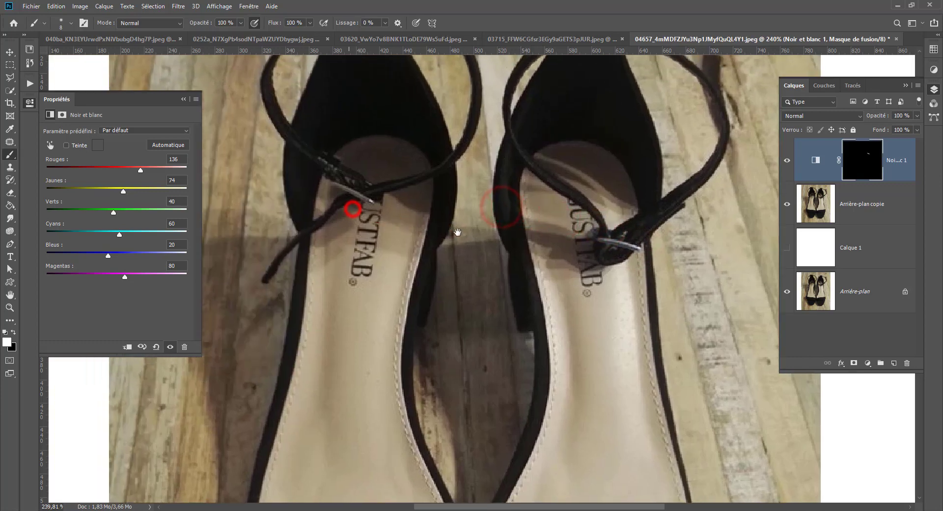
{"action": "left_click", "coordinate": [372, 201]}
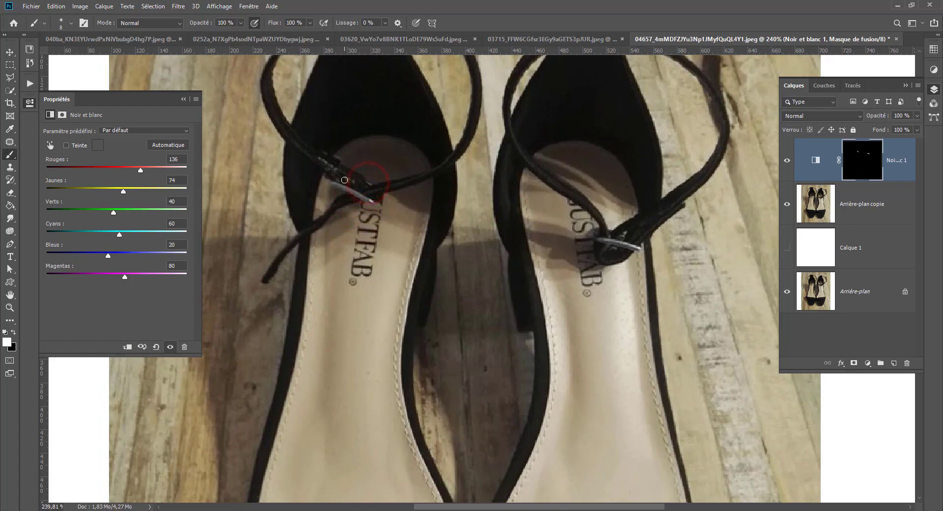
{"action": "left_click", "coordinate": [343, 179]}
{"action": "left_click", "coordinate": [337, 185]}
{"action": "left_click", "coordinate": [373, 200]}
{"action": "key", "text": "ctrl+0"}
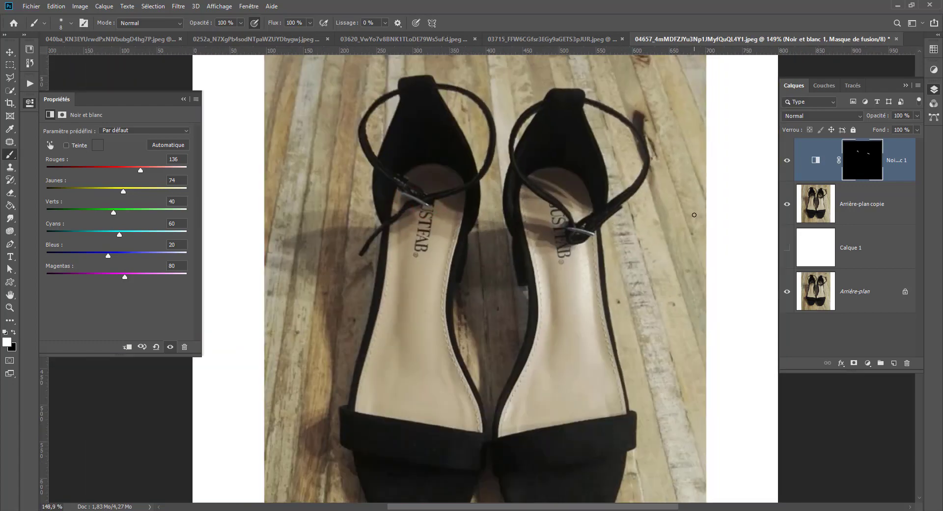
{"action": "left_click", "coordinate": [787, 162]}
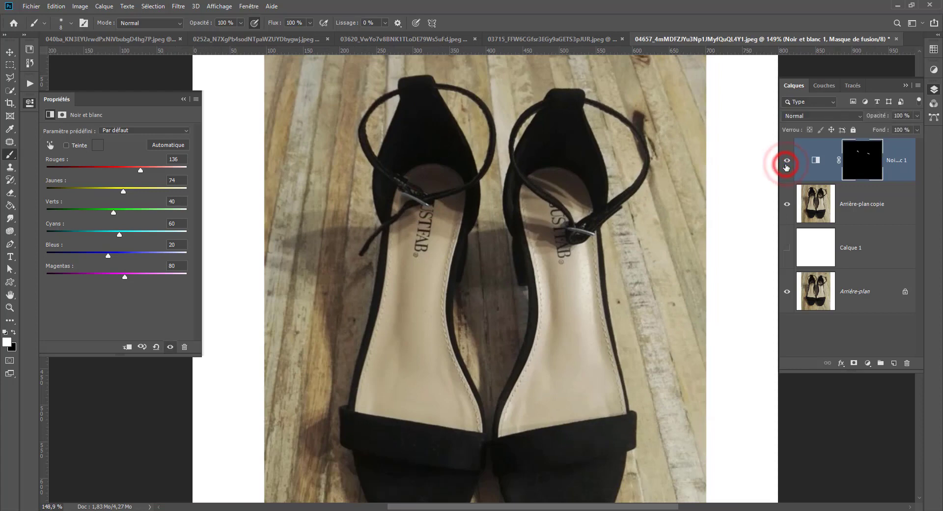
{"action": "left_click_drag", "start_coordinate": [670, 212], "coordinate": [581, 232]}
{"action": "scroll", "coordinate": [582, 231], "scroll_direction": "down", "scroll_amount": 2}
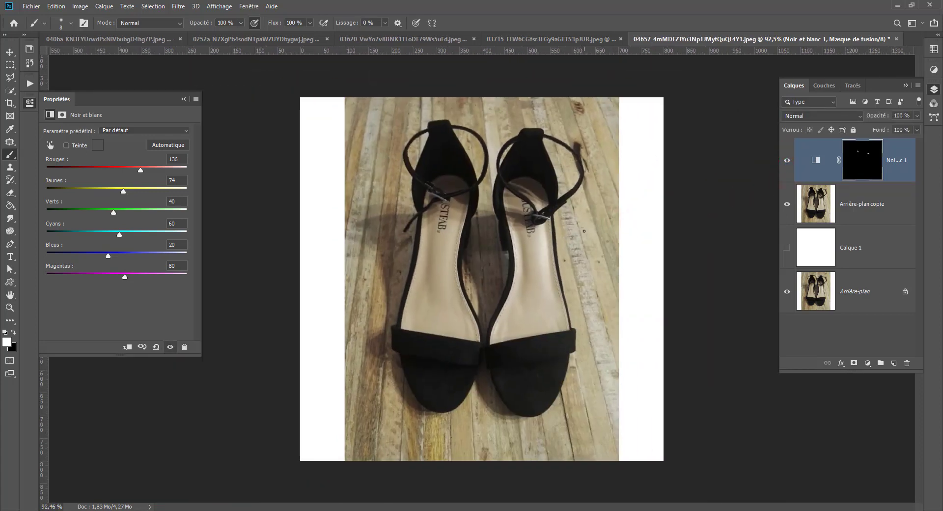
Add a Levels adjustment layer on top with midtones at 1.16 and the black input level at 9.
{"action": "scroll", "coordinate": [585, 231], "scroll_direction": "up", "scroll_amount": 2}
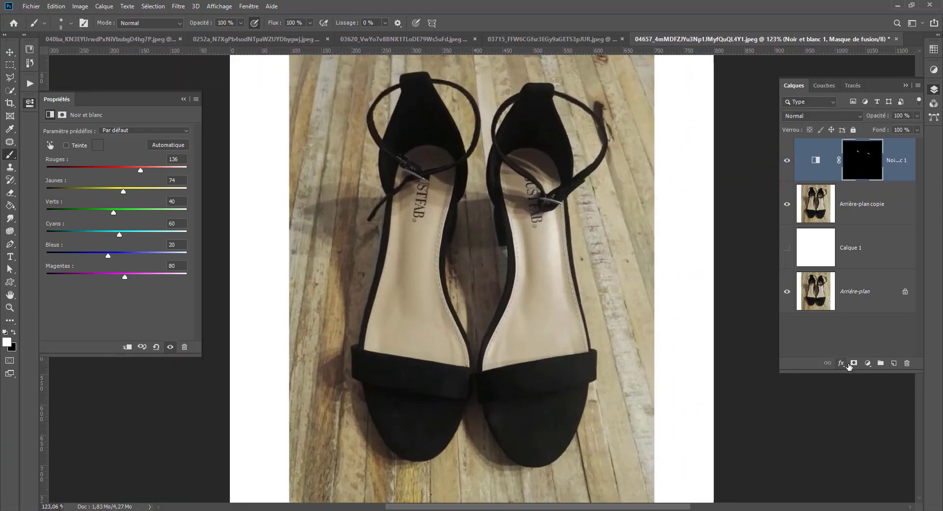
{"action": "left_click", "coordinate": [868, 363]}
{"action": "left_click", "coordinate": [859, 242]}
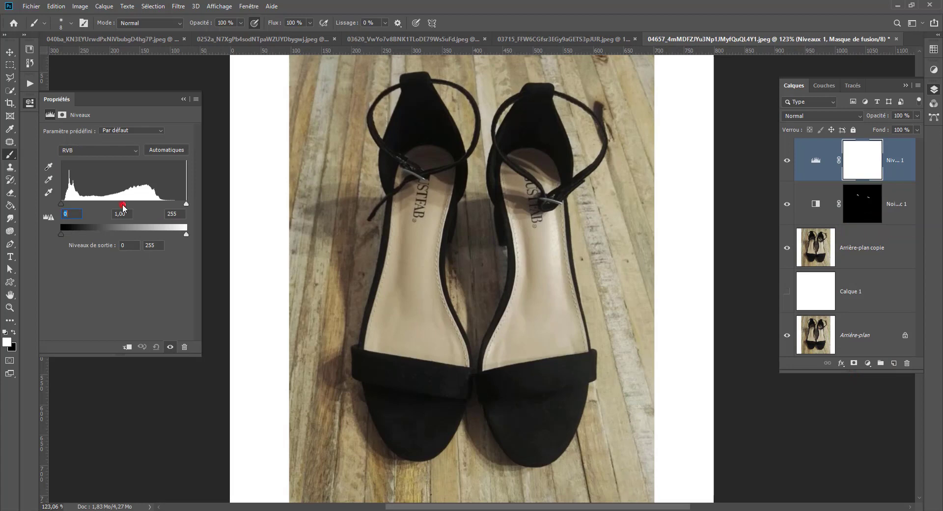
{"action": "left_click_drag", "start_coordinate": [122, 205], "coordinate": [117, 203]}
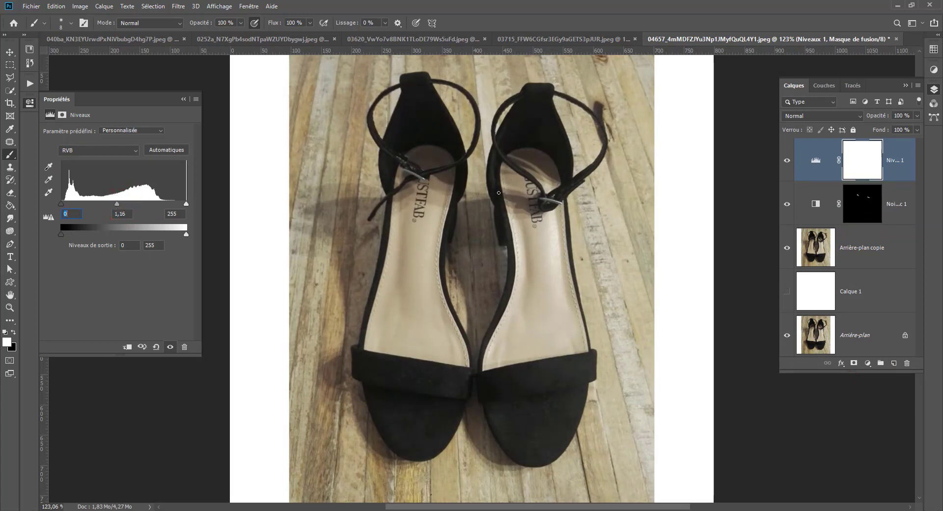
{"action": "left_click_drag", "start_coordinate": [61, 203], "coordinate": [64, 202]}
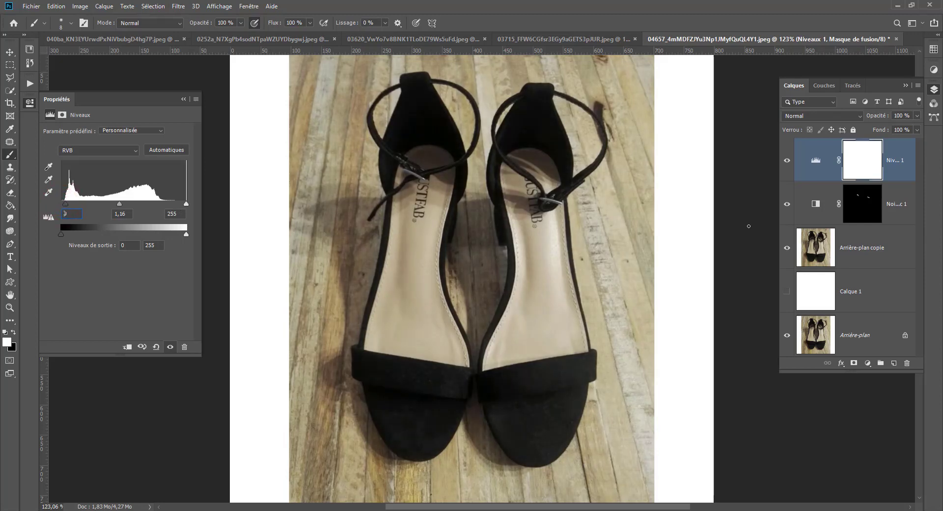
Compare the image with and without the Levels adjustment, leaving that layer shown.
{"action": "left_click", "coordinate": [787, 161]}
{"action": "left_click", "coordinate": [786, 160]}
{"action": "left_click", "coordinate": [787, 161]}
{"action": "left_click", "coordinate": [788, 161]}
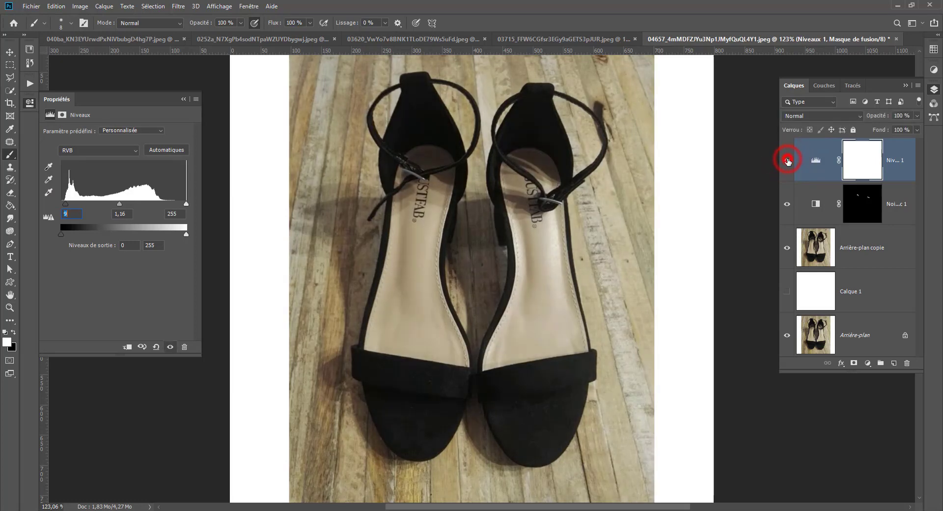
{"action": "left_click", "coordinate": [788, 161]}
{"action": "left_click", "coordinate": [787, 161]}
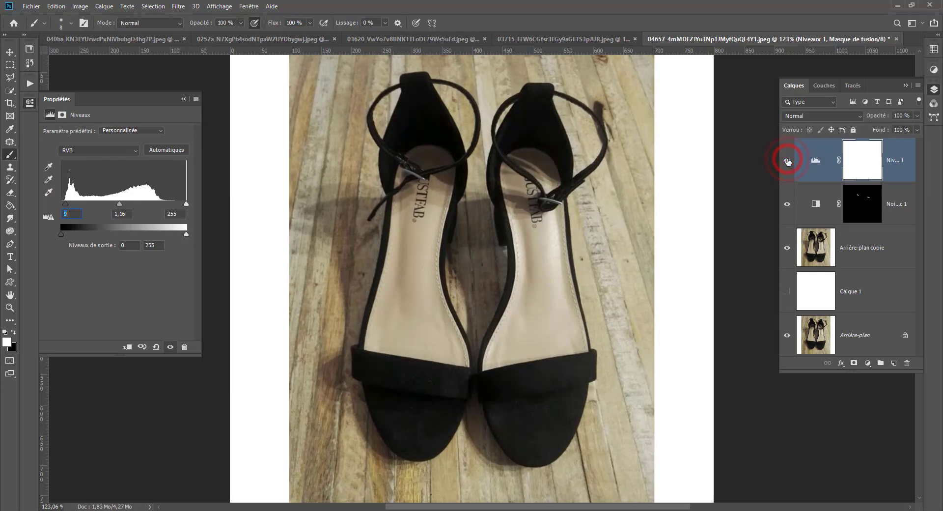
Select the left shoe's beige insole up to the strap and buckle with the Quick Selection tool.
{"action": "left_click", "coordinate": [10, 90]}
{"action": "mouse_move", "coordinate": [431, 201]}
{"action": "left_mouse_down"}
{"action": "mouse_move", "coordinate": [418, 279]}
{"action": "mouse_move", "coordinate": [435, 149]}
{"action": "mouse_move", "coordinate": [398, 174]}
{"action": "left_mouse_up"}
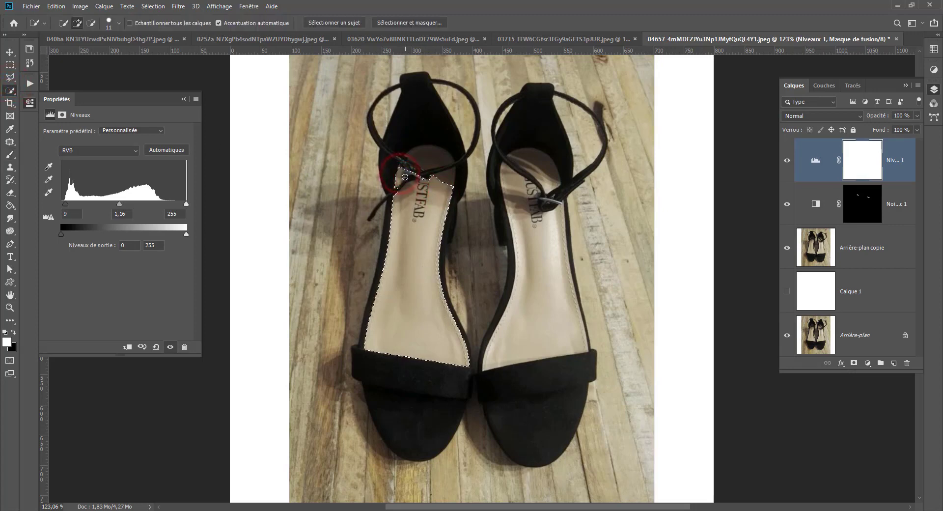
{"action": "left_click", "coordinate": [407, 180], "text": "alt"}
{"action": "left_click", "coordinate": [413, 190]}
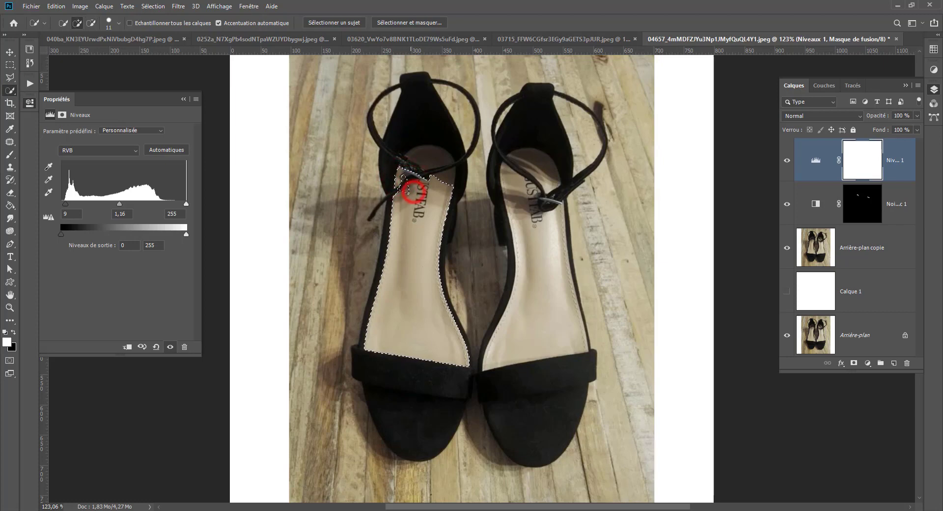
{"action": "left_click", "coordinate": [439, 157]}
{"action": "key", "text": "ctrl+z"}
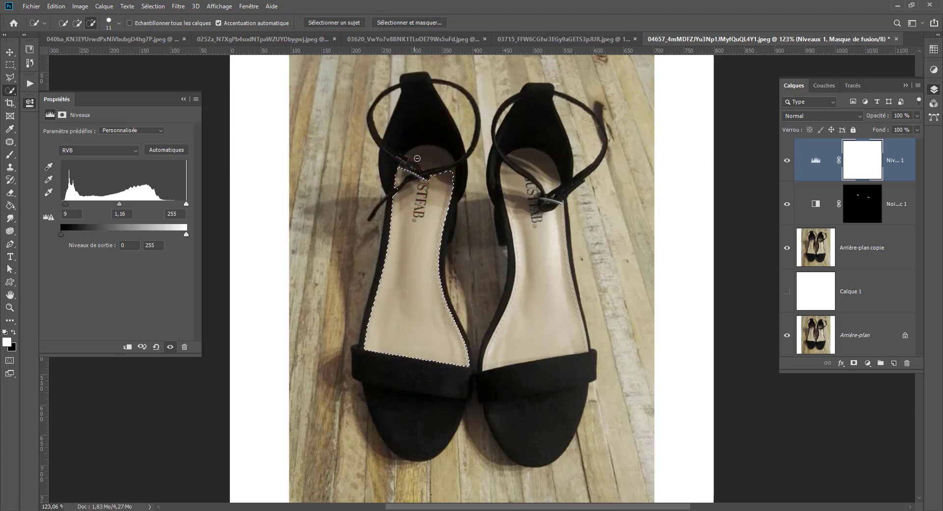
{"action": "left_click", "coordinate": [425, 156]}
{"action": "key", "text": "ctrl+z"}
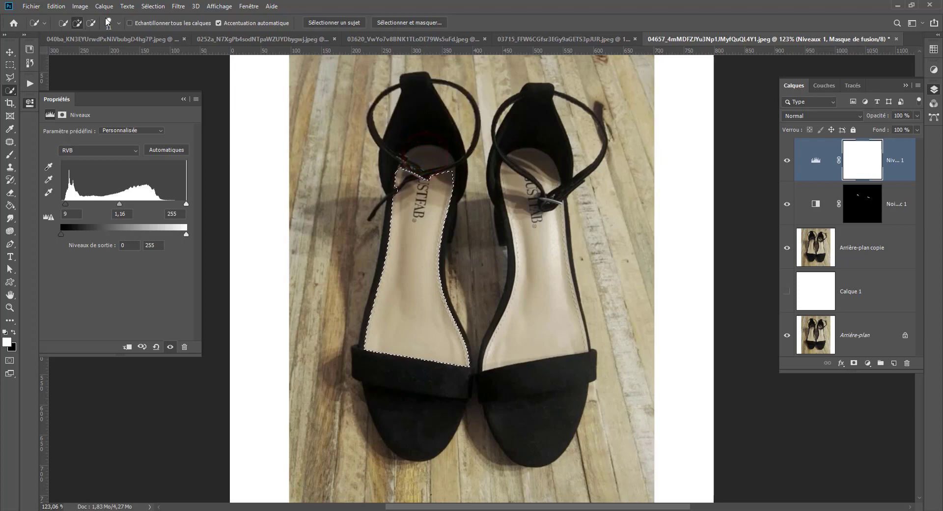
Reduce the Quick Selection brush to 4 px, add the left insole's heel area and subtract the spill over the black upper.
{"action": "left_click", "coordinate": [118, 23]}
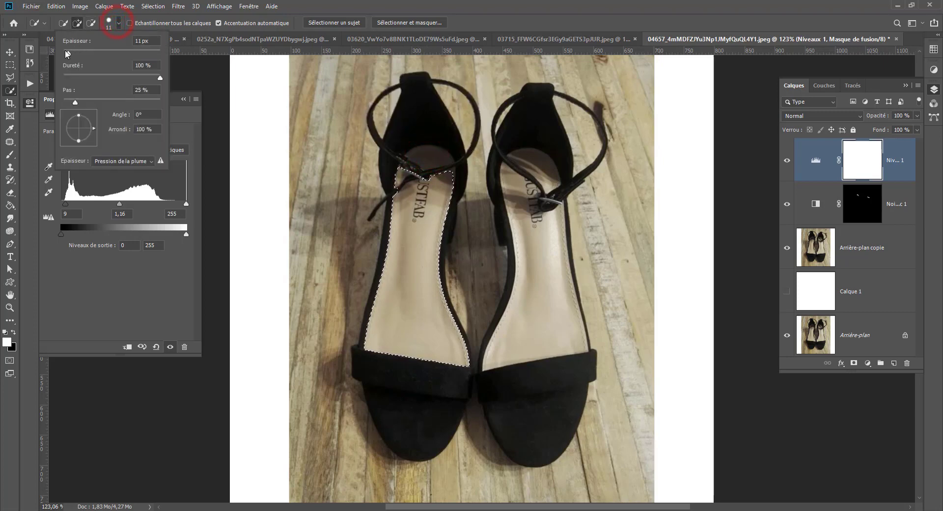
{"action": "left_click", "coordinate": [436, 156]}
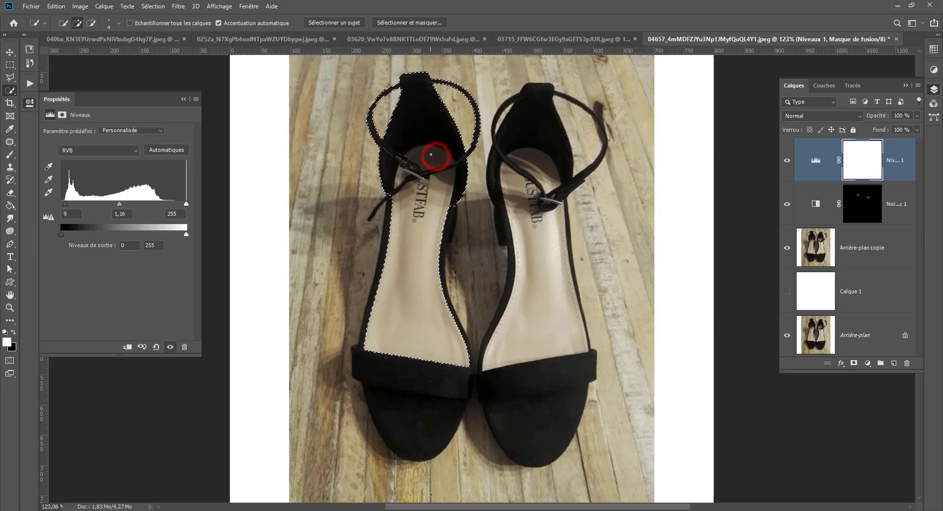
{"action": "left_click", "coordinate": [385, 182]}
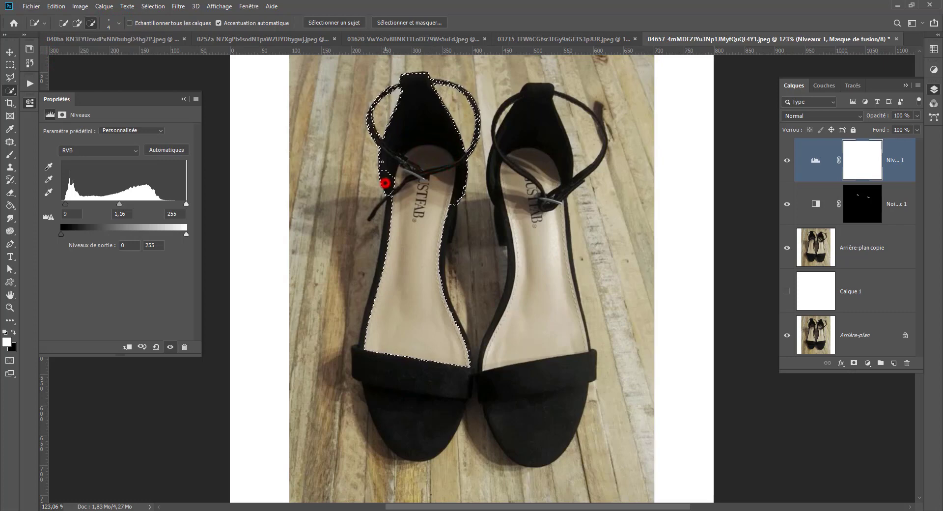
{"action": "left_click", "coordinate": [478, 99]}
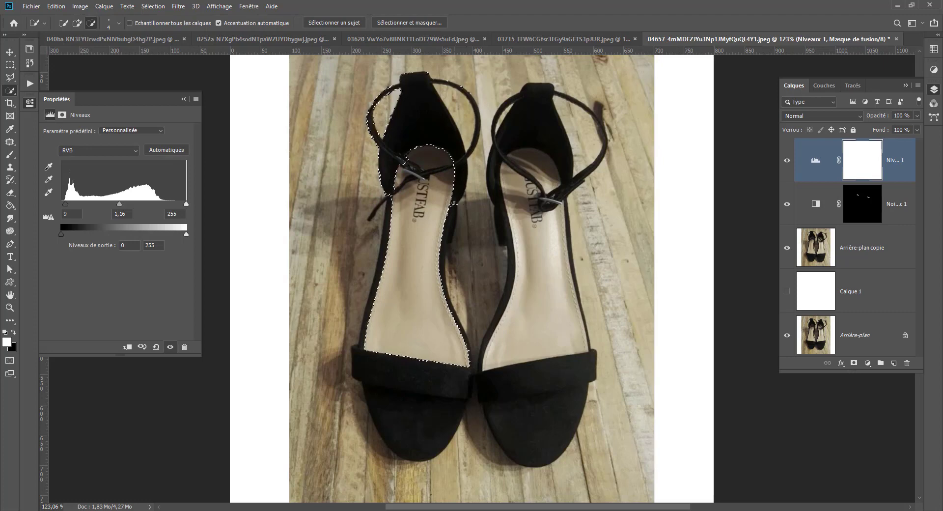
Subtract the leftover selected strap and heel area around the left insole with the Lasso tool.
{"action": "right_click", "coordinate": [10, 77]}
{"action": "left_click", "coordinate": [49, 77]}
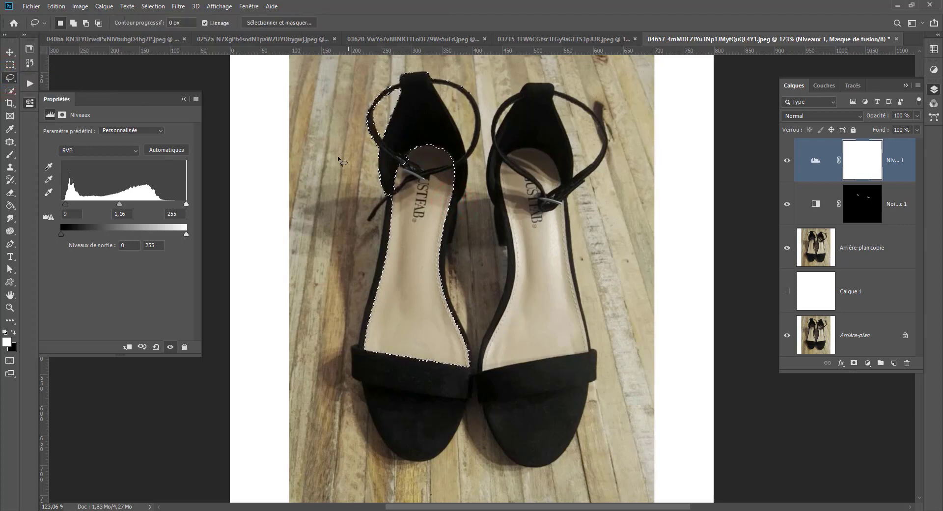
{"action": "key", "text": "alt"}
{"action": "key", "text": "alt"}
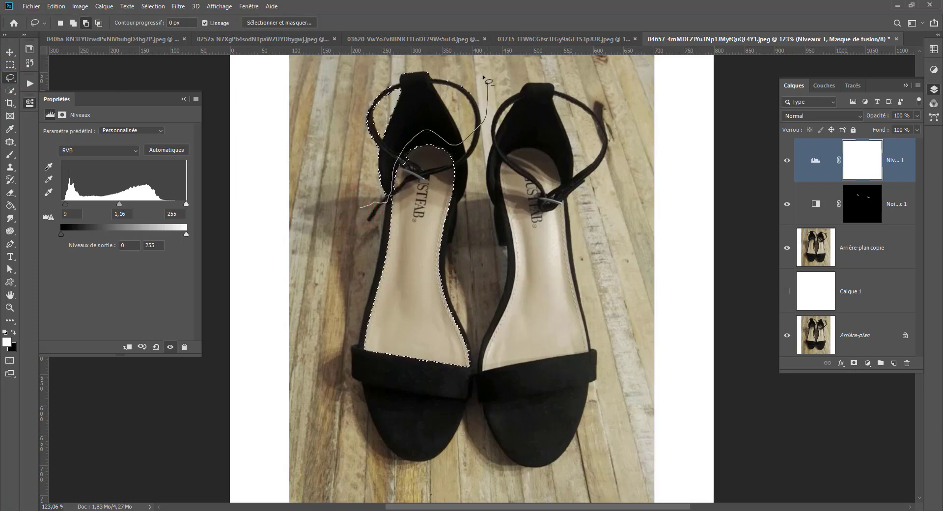
{"action": "mouse_move", "coordinate": [487, 81]}
{"action": "left_mouse_down"}
{"action": "mouse_move", "coordinate": [410, 56]}
{"action": "mouse_move", "coordinate": [336, 75]}
{"action": "mouse_move", "coordinate": [324, 152]}
{"action": "left_mouse_up"}
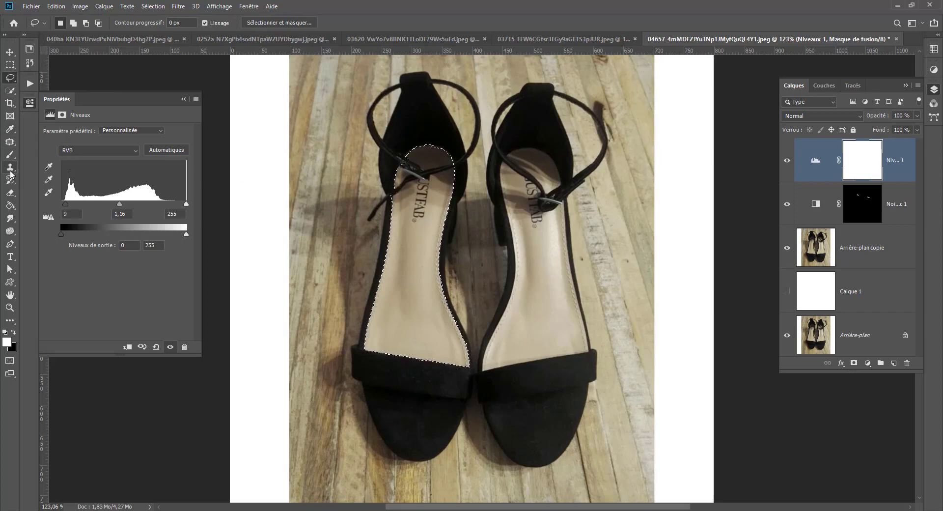
Add the right shoe's whole insole, including its heel area, to the selection with the Quick Selection tool.
{"action": "left_click", "coordinate": [10, 90]}
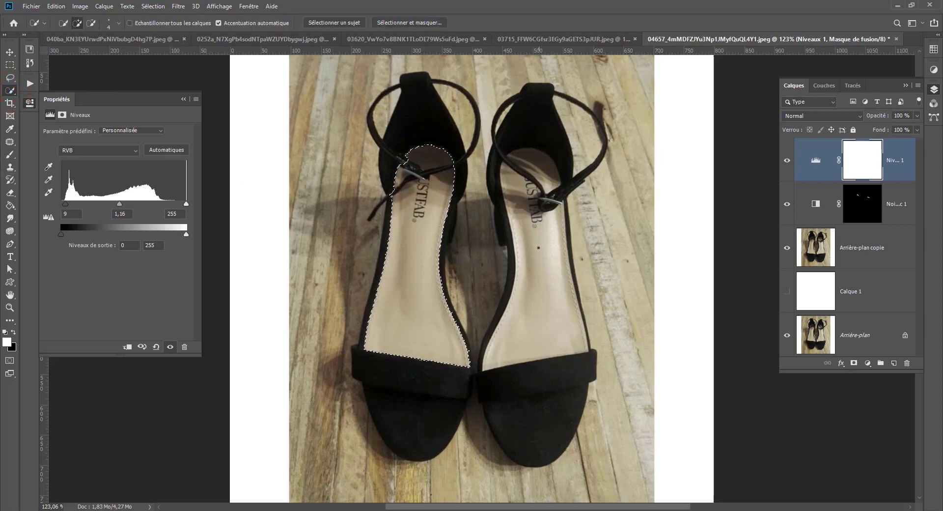
{"action": "left_click_drag", "start_coordinate": [538, 248], "coordinate": [543, 273]}
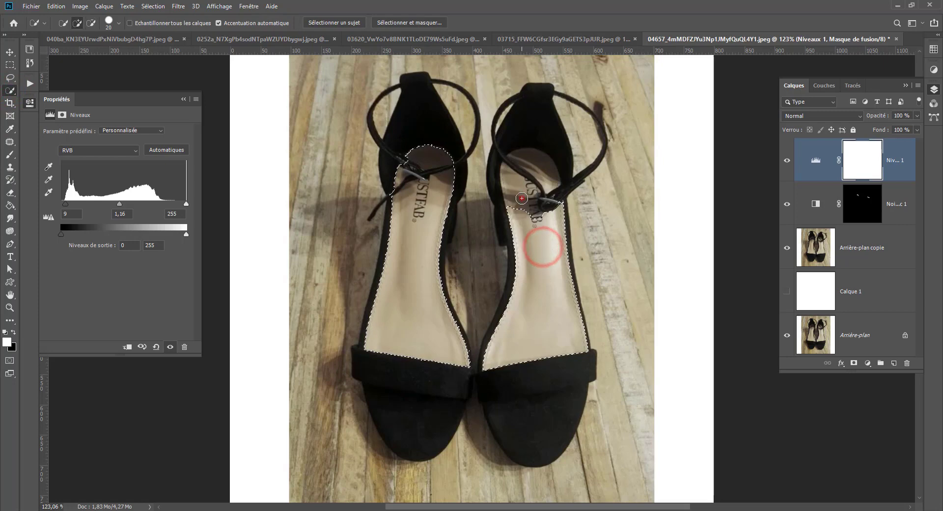
{"action": "mouse_move", "coordinate": [522, 198]}
{"action": "left_mouse_down"}
{"action": "mouse_move", "coordinate": [541, 156]}
{"action": "mouse_move", "coordinate": [545, 165]}
{"action": "left_mouse_up"}
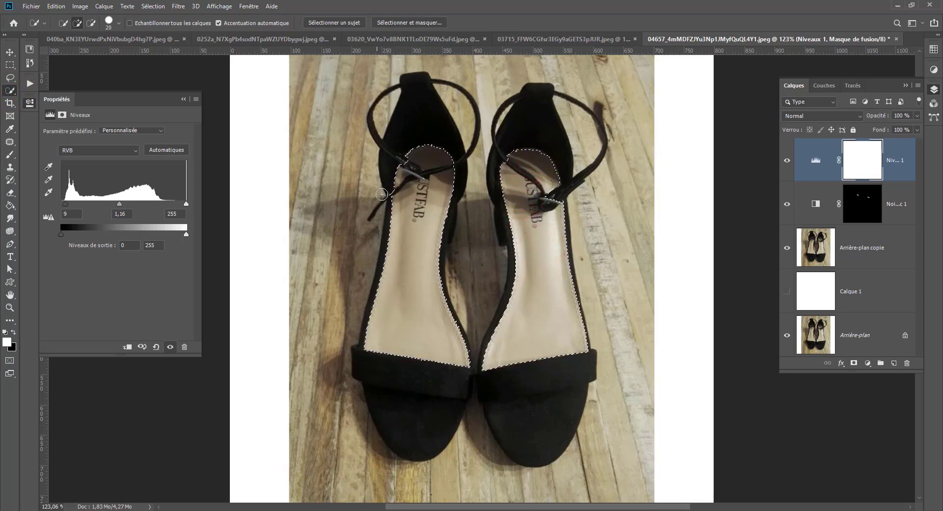
Add a Brightness/Contrast adjustment layer for the selected insoles with brightness 46 and contrast 24.
{"action": "left_click", "coordinate": [867, 363]}
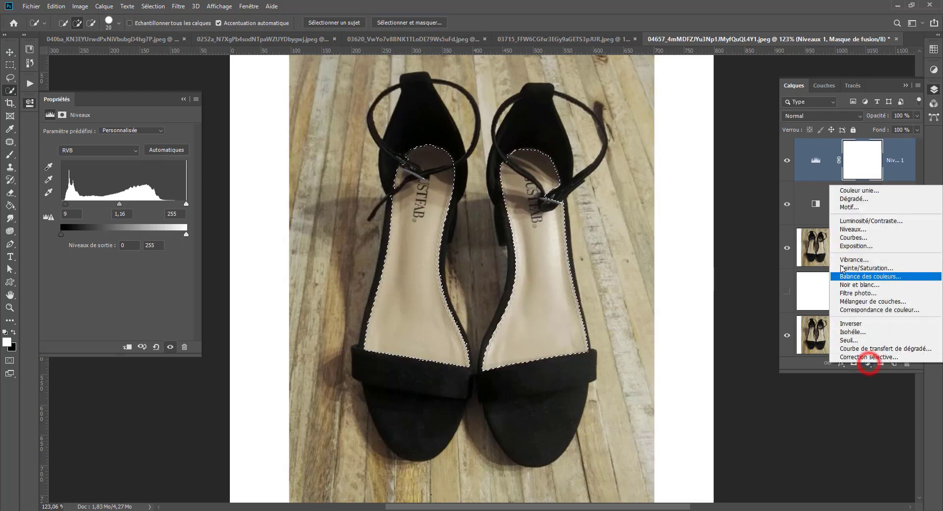
{"action": "left_click", "coordinate": [864, 221]}
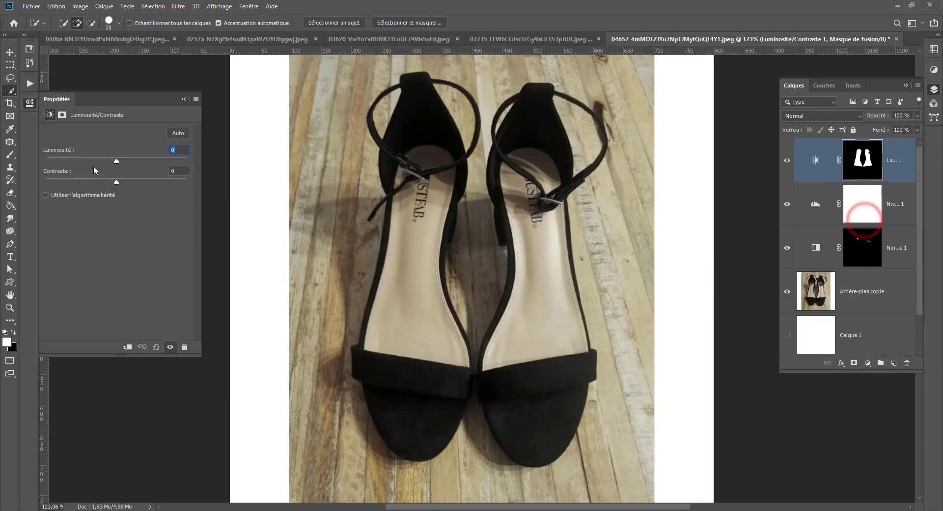
{"action": "left_click_drag", "start_coordinate": [116, 161], "coordinate": [120, 182]}
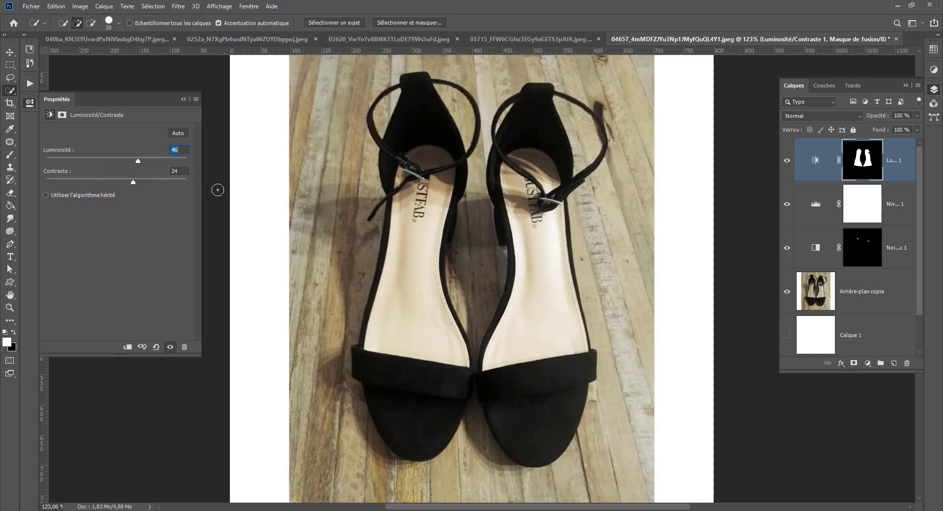
{"action": "left_click", "coordinate": [894, 364]}
{"action": "left_click", "coordinate": [894, 364]}
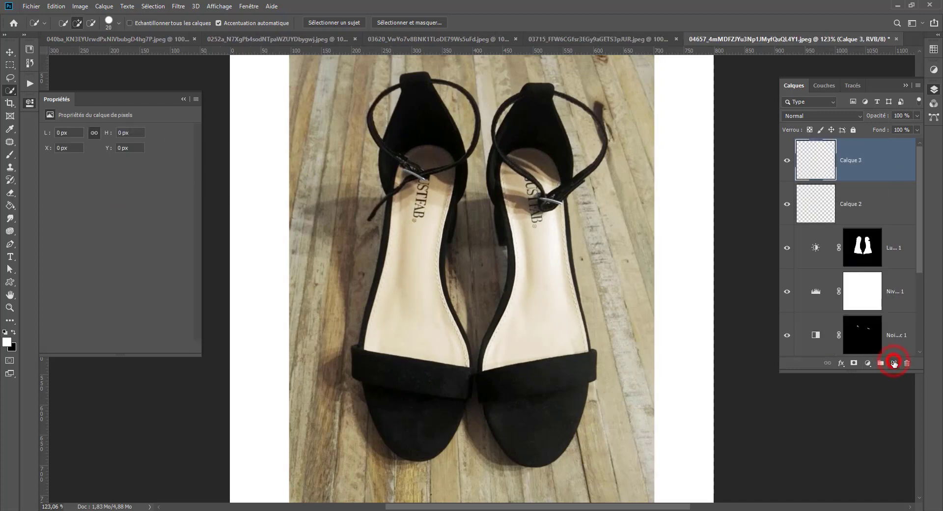
{"action": "key", "text": "ctrl+z"}
{"action": "key", "text": "ctrl+z"}
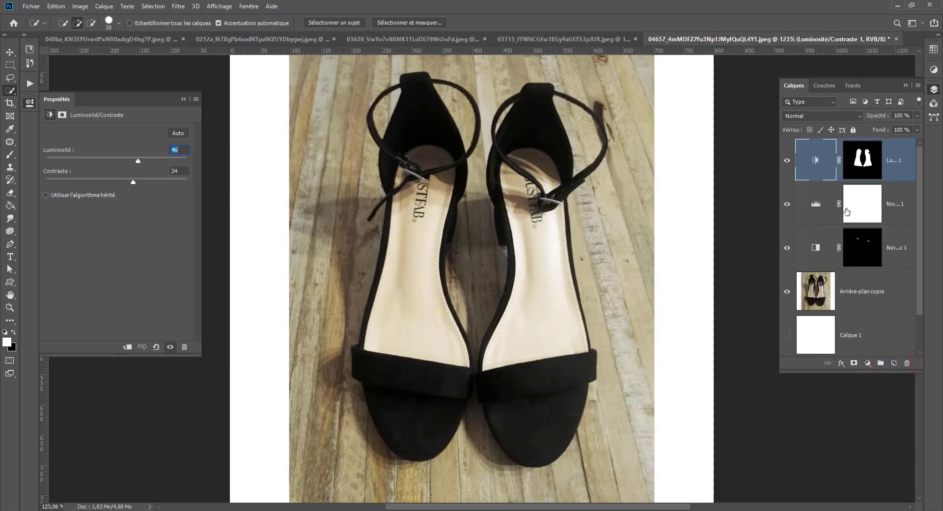
Lower the Brightness/Contrast layer's opacity to 66% and compare the insoles with and without it, leaving the layer shown.
{"action": "left_click", "coordinate": [787, 160]}
{"action": "left_click", "coordinate": [787, 161]}
{"action": "left_click", "coordinate": [787, 161]}
{"action": "left_click", "coordinate": [787, 160]}
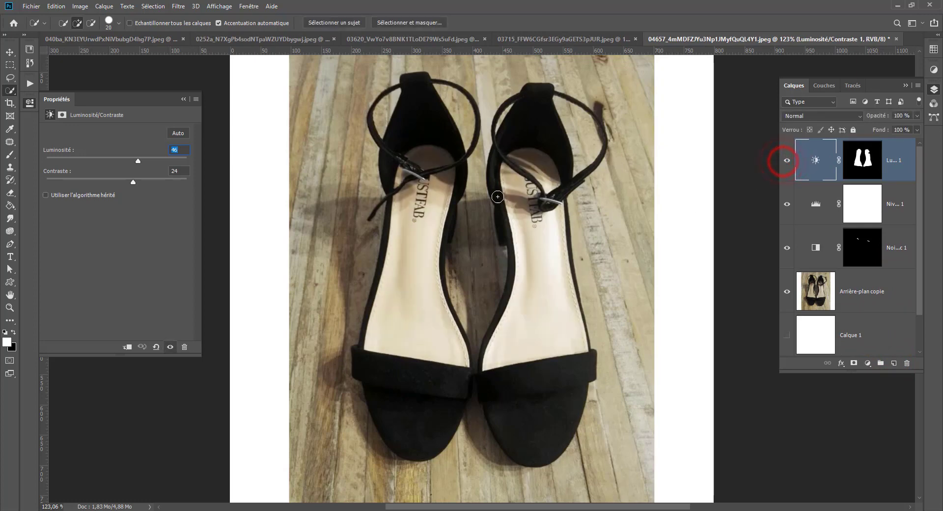
{"action": "left_click", "coordinate": [918, 116]}
{"action": "left_click_drag", "start_coordinate": [898, 127], "coordinate": [901, 125]}
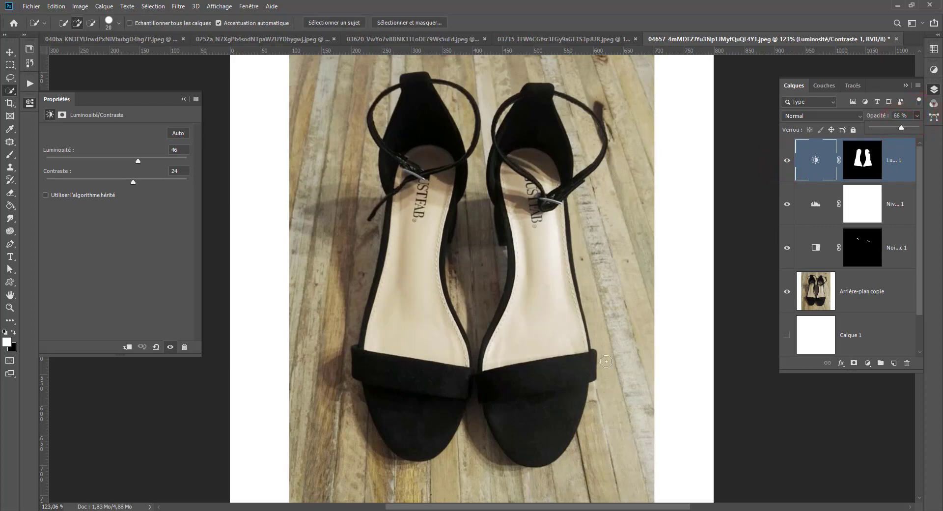
{"action": "left_click", "coordinate": [786, 159]}
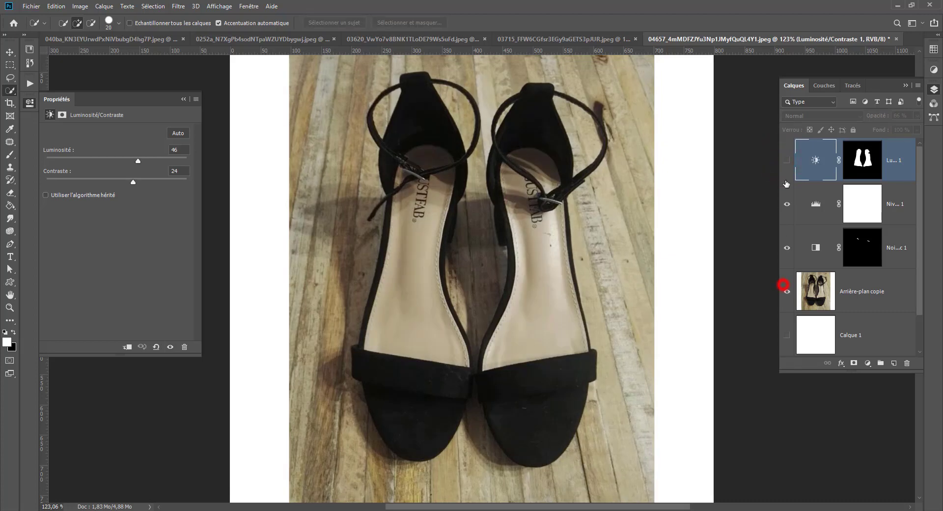
{"action": "left_click_drag", "start_coordinate": [787, 184], "coordinate": [787, 160]}
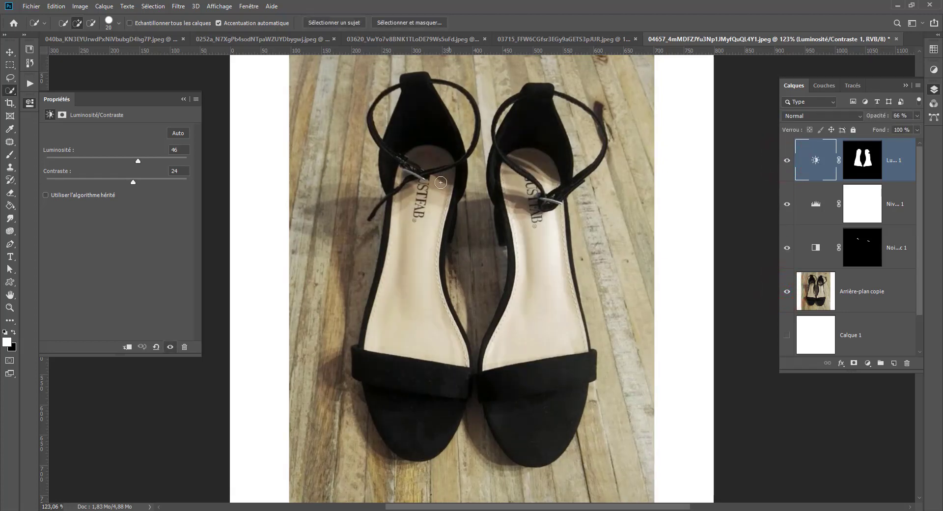
Group the three adjustment layers together with the Arrière-plan copie layer.
{"action": "scroll", "coordinate": [529, 276], "scroll_direction": "down", "scroll_amount": 1}
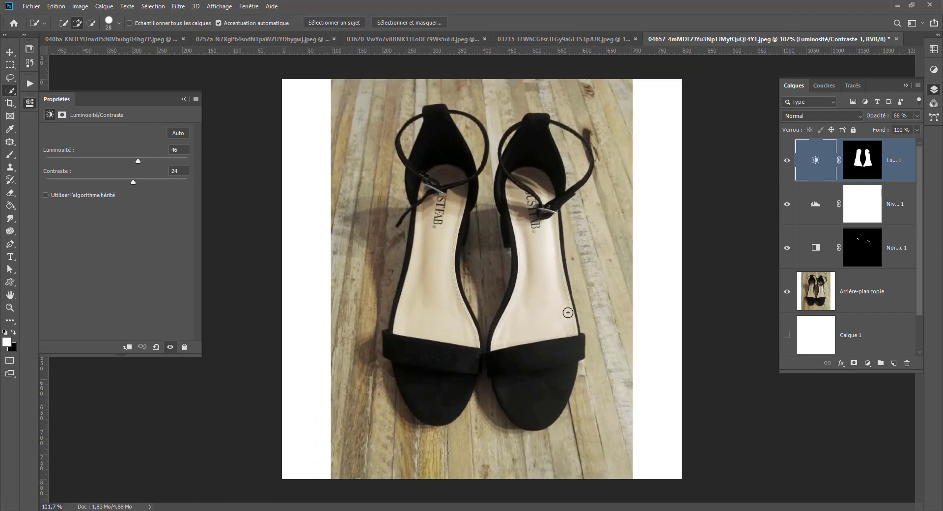
{"action": "scroll", "coordinate": [568, 312], "scroll_direction": "down", "scroll_amount": 1}
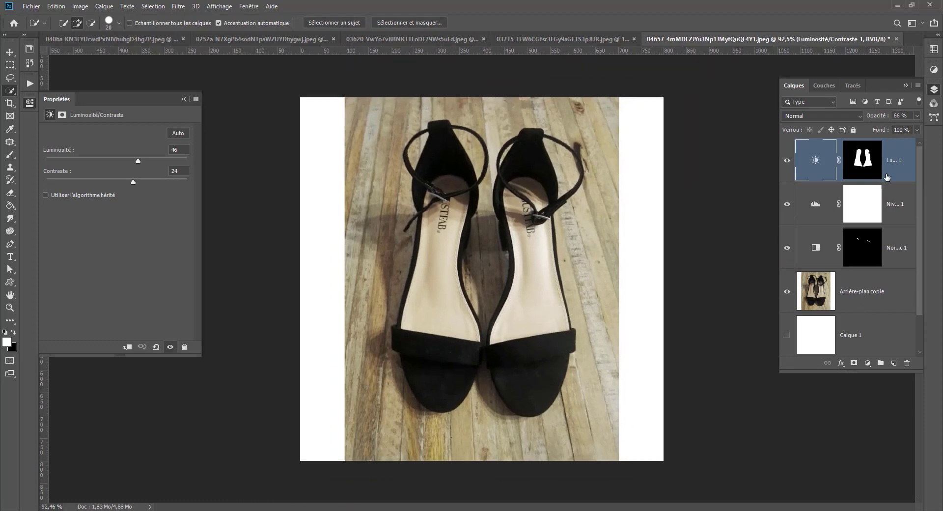
{"action": "left_click", "coordinate": [855, 292], "text": "shift"}
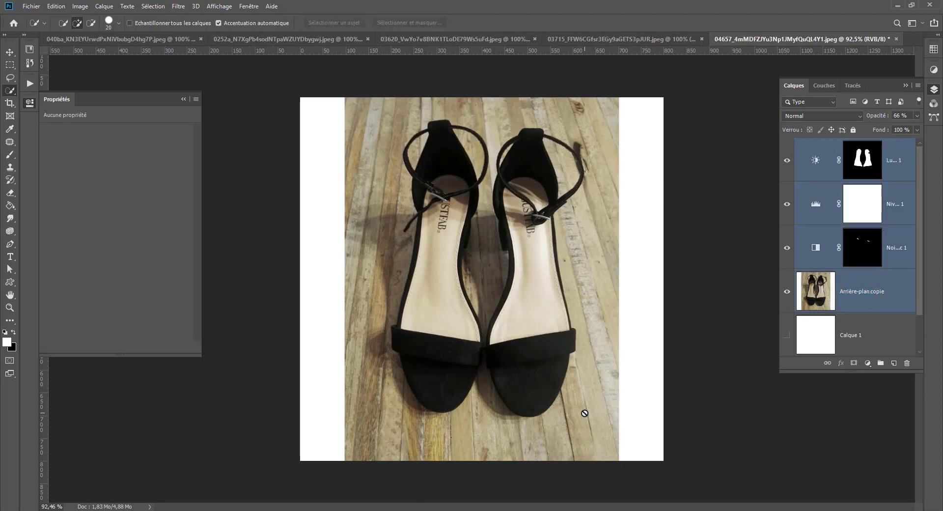
{"action": "key", "text": "ctrl+g"}
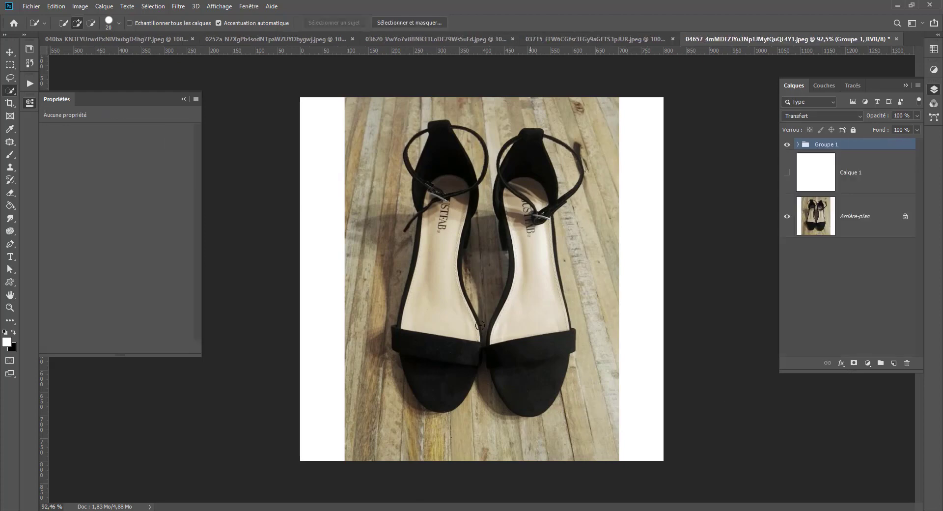
{"action": "scroll", "coordinate": [480, 325], "scroll_direction": "up", "scroll_amount": 5}
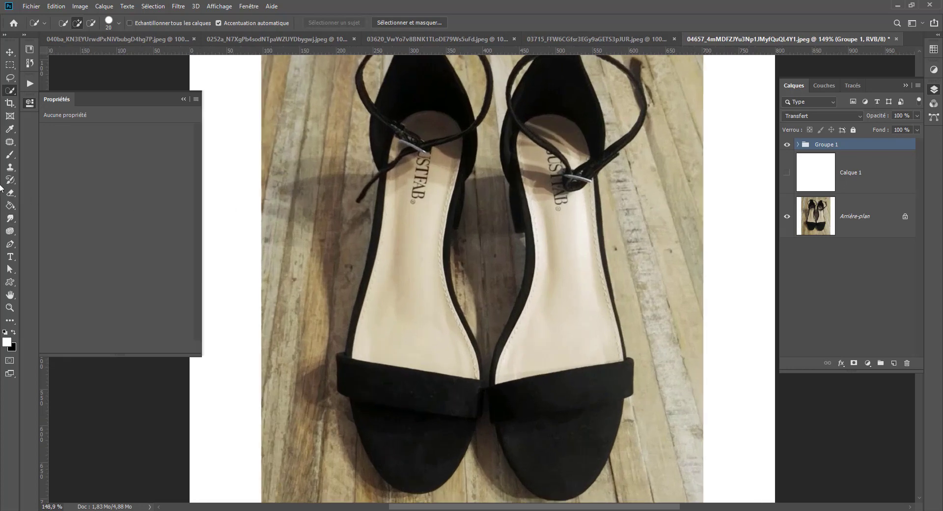
{"action": "left_click", "coordinate": [10, 244]}
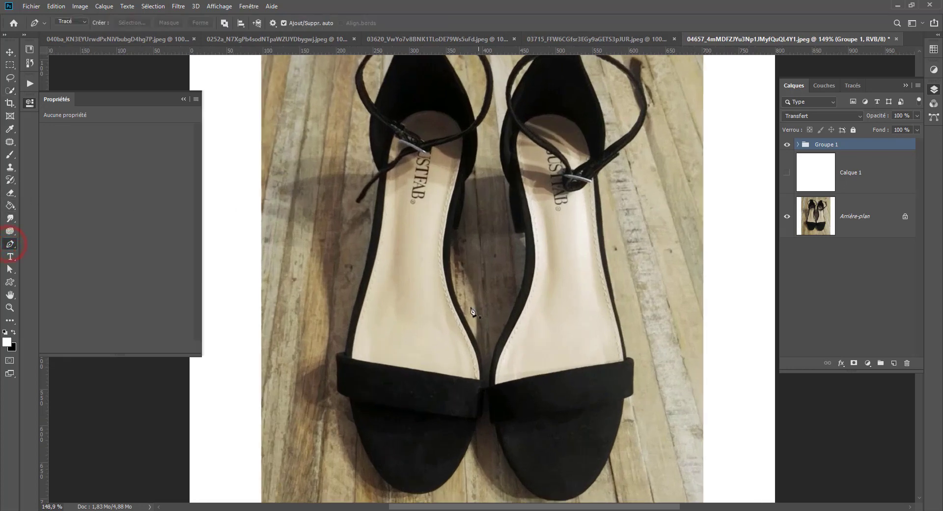
{"action": "scroll", "coordinate": [472, 310], "scroll_direction": "down", "scroll_amount": 3}
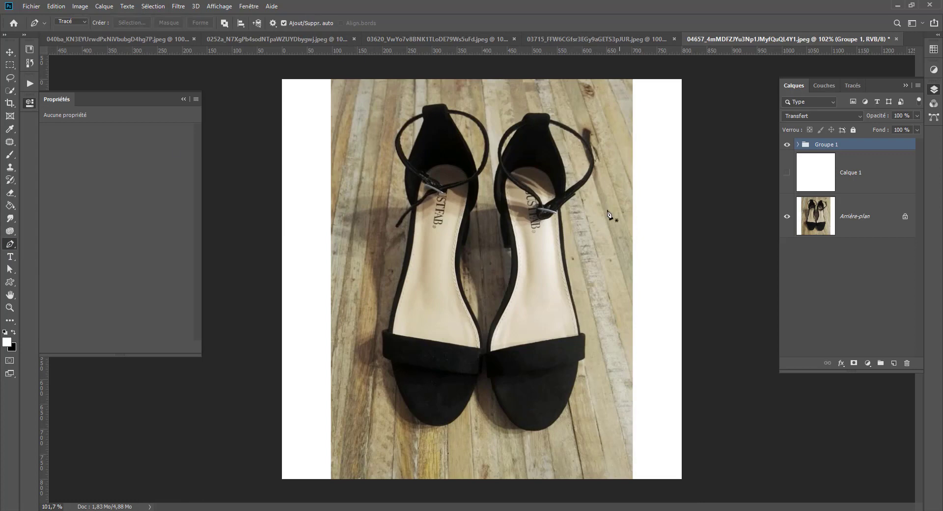
Make the Quick Selection tool sample all layers and activate the Arrière-plan copie layer inside Groupe 1.
{"action": "left_click", "coordinate": [9, 91]}
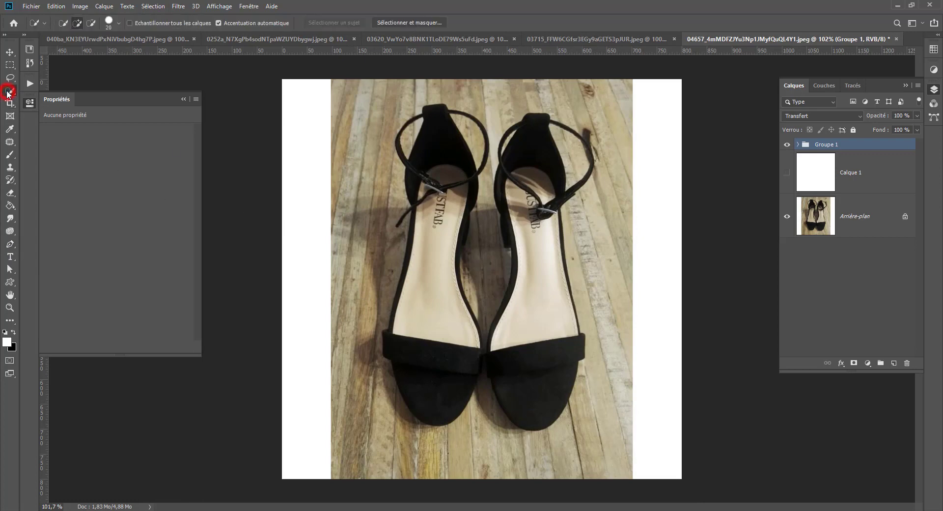
{"action": "left_click", "coordinate": [819, 208]}
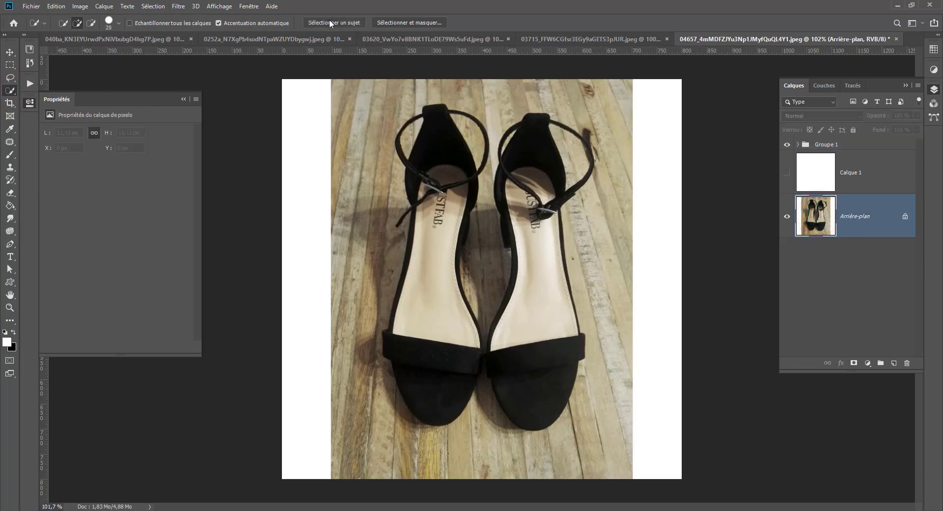
{"action": "left_click", "coordinate": [835, 146]}
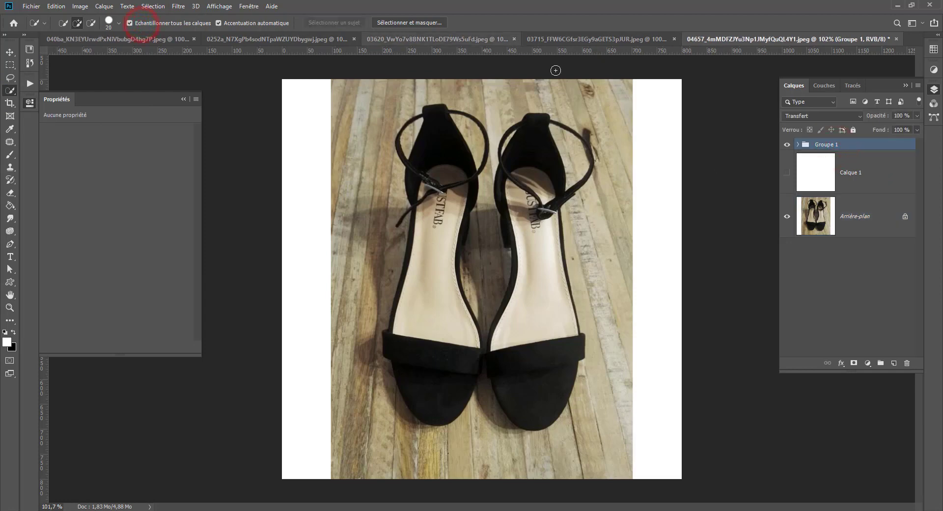
{"action": "left_click", "coordinate": [798, 144]}
{"action": "left_click", "coordinate": [817, 294]}
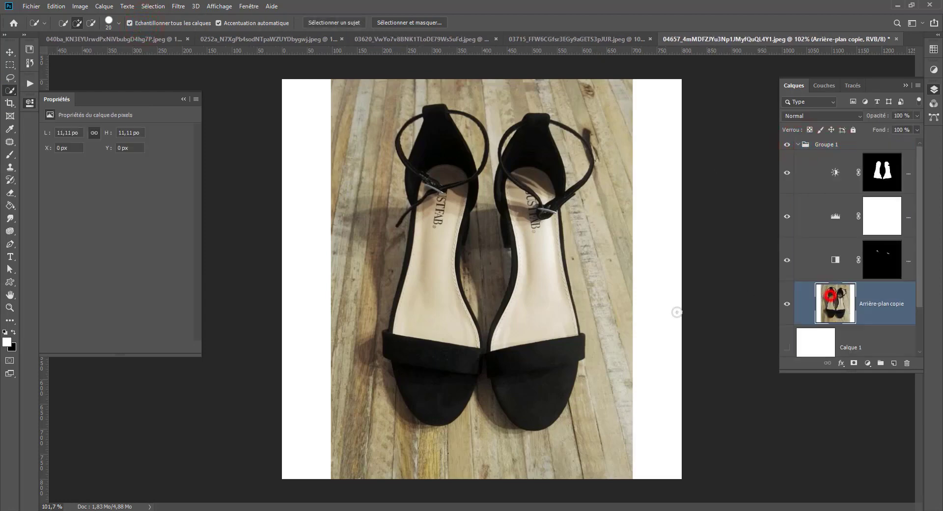
Try to select both shoes automatically with Select Subject.
{"action": "left_click", "coordinate": [335, 23]}
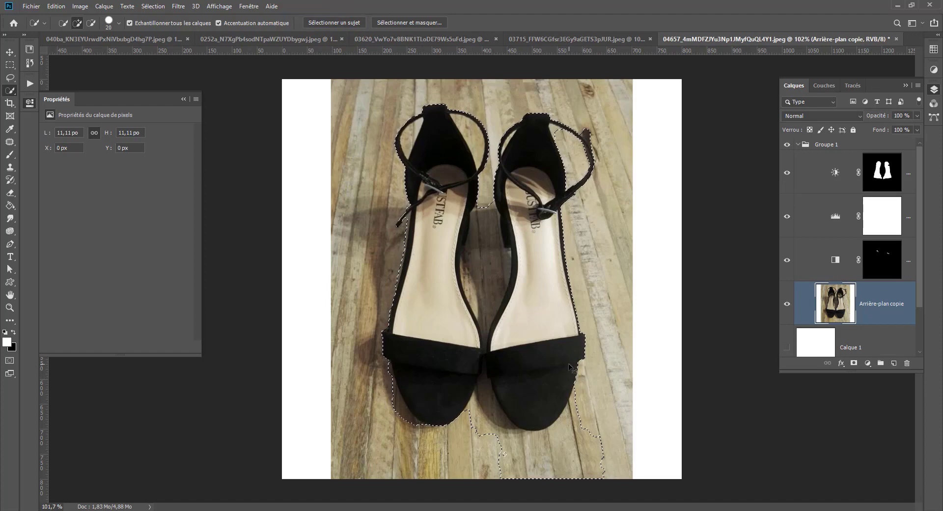
{"action": "scroll", "coordinate": [329, 345], "scroll_direction": "up", "scroll_amount": 4}
{"action": "scroll", "coordinate": [269, 370], "scroll_direction": "up", "scroll_amount": 3}
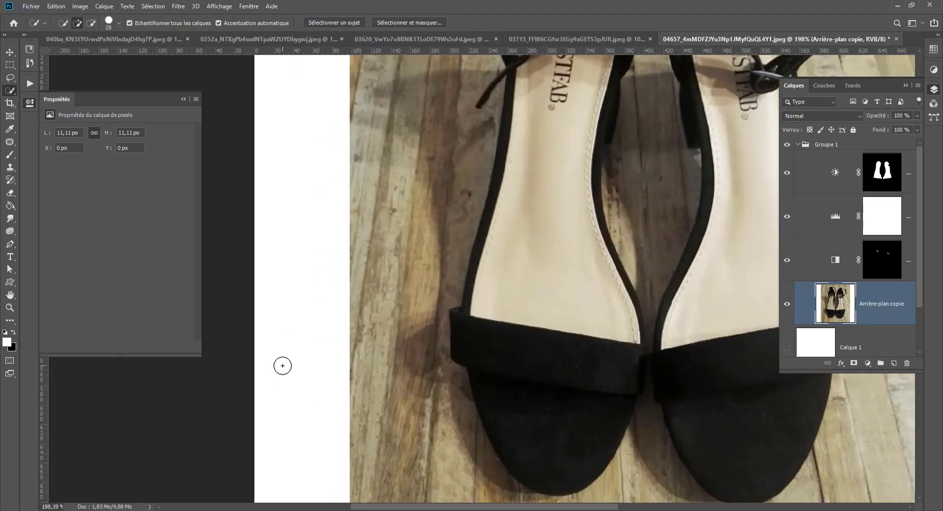
Switch to the Pen tool in path mode and make Groupe 1 the active layer group.
{"action": "left_click", "coordinate": [9, 244]}
{"action": "left_click_drag", "start_coordinate": [437, 271], "coordinate": [265, 326]}
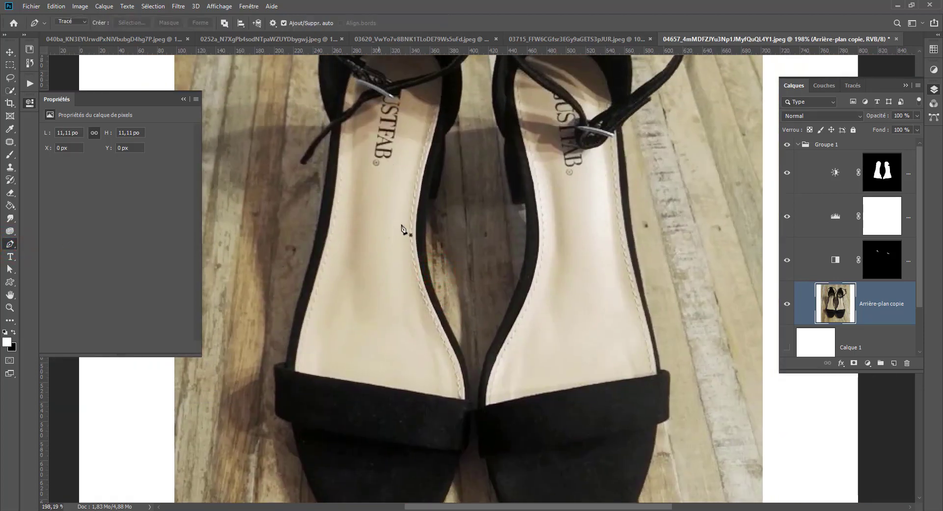
{"action": "left_click_drag", "start_coordinate": [418, 216], "coordinate": [364, 376]}
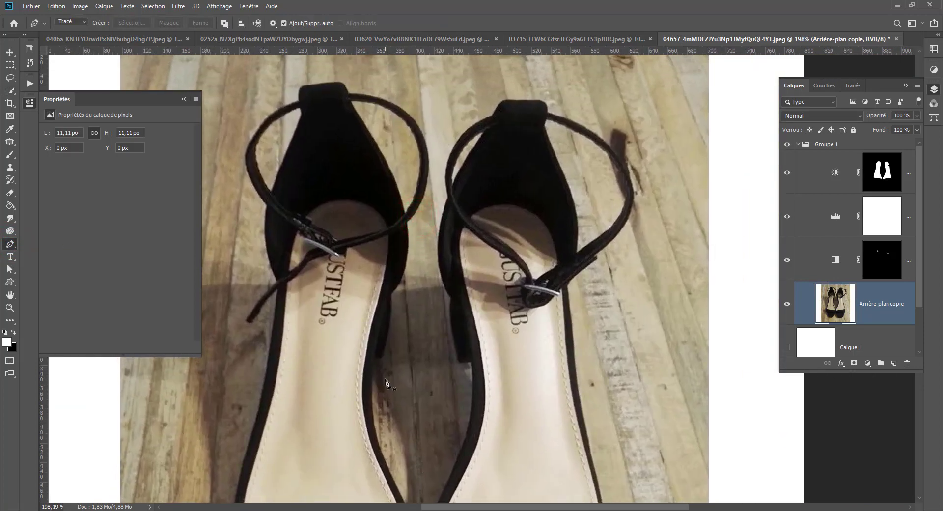
{"action": "scroll", "coordinate": [386, 383], "scroll_direction": "down", "scroll_amount": 3}
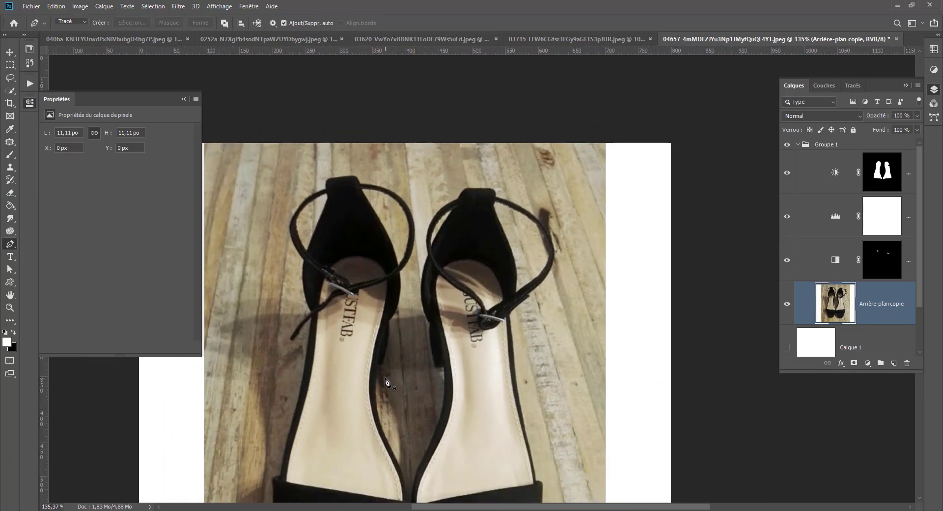
{"action": "left_click_drag", "start_coordinate": [420, 386], "coordinate": [442, 284]}
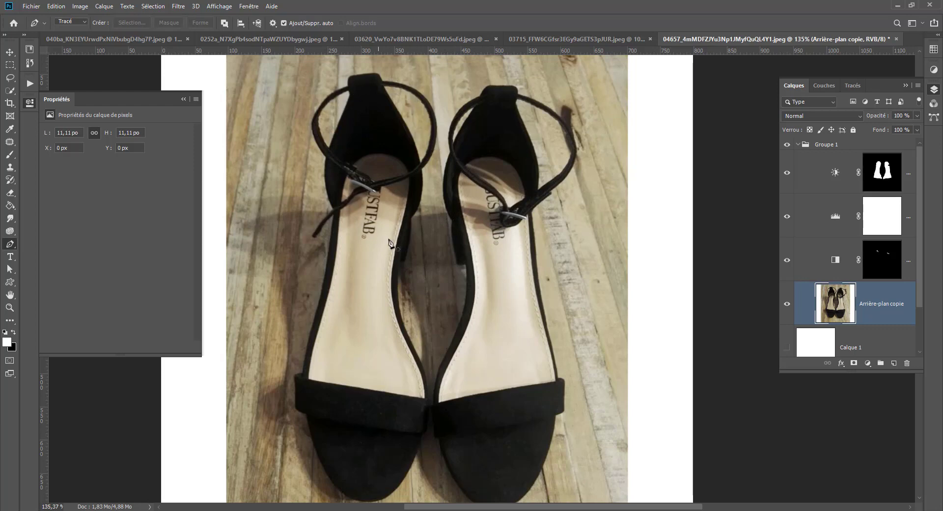
{"action": "left_click_drag", "start_coordinate": [398, 263], "coordinate": [402, 185]}
{"action": "scroll", "coordinate": [422, 407], "scroll_direction": "up", "scroll_amount": 2}
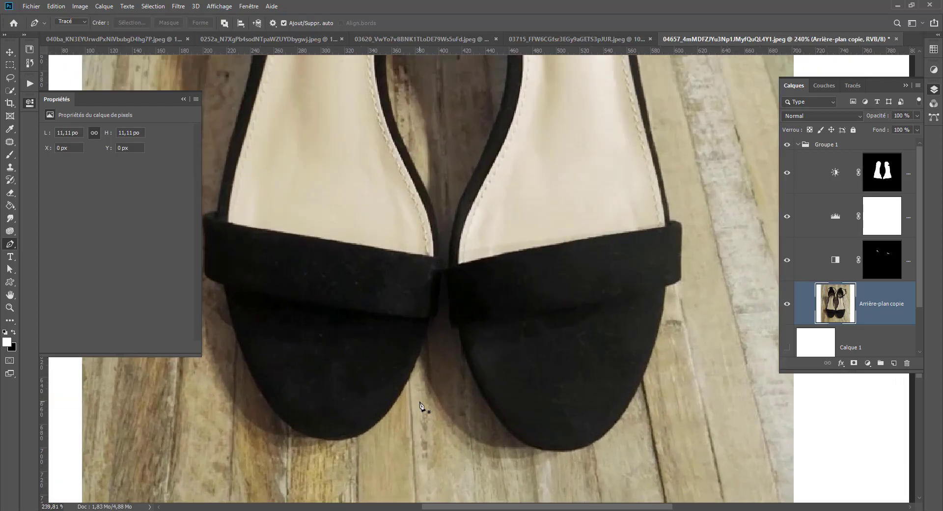
{"action": "left_click", "coordinate": [830, 144]}
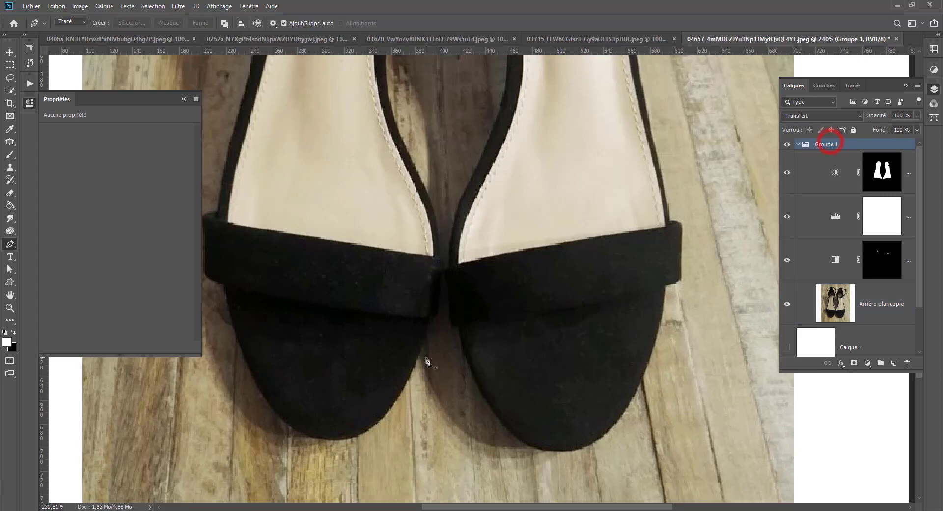
Start a path at the left shoe's toe and trace its inner edge up past the toe strap to the insole's narrowing curve.
{"action": "left_click", "coordinate": [375, 426]}
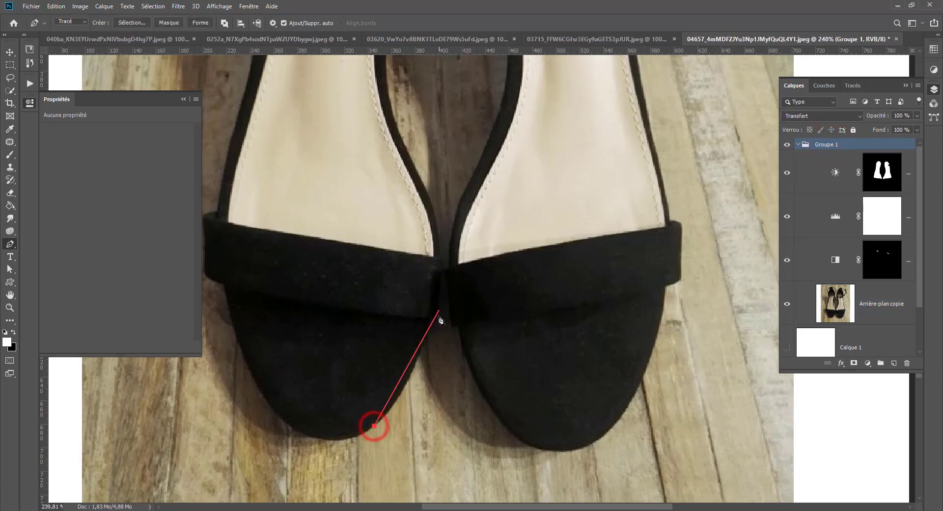
{"action": "left_click_drag", "start_coordinate": [432, 321], "coordinate": [450, 270]}
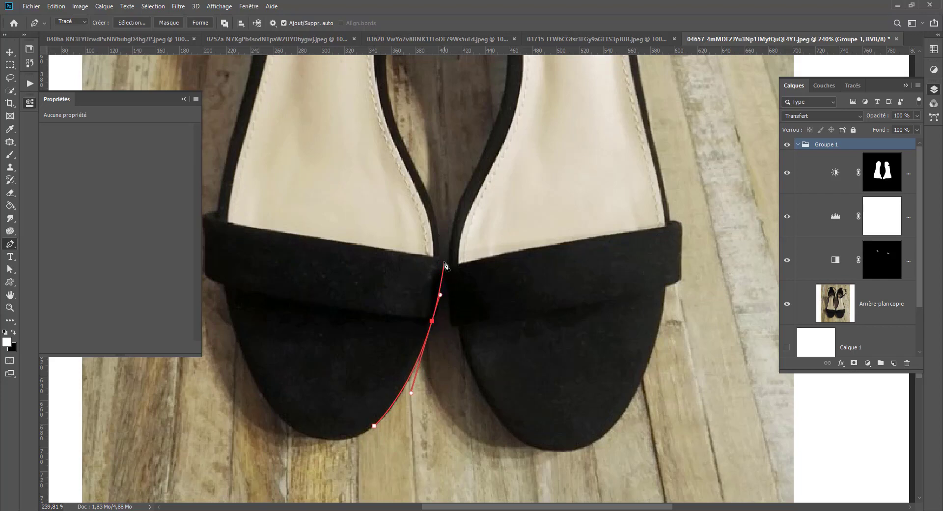
{"action": "left_click", "coordinate": [440, 254]}
{"action": "left_click_drag", "start_coordinate": [425, 218], "coordinate": [395, 185]}
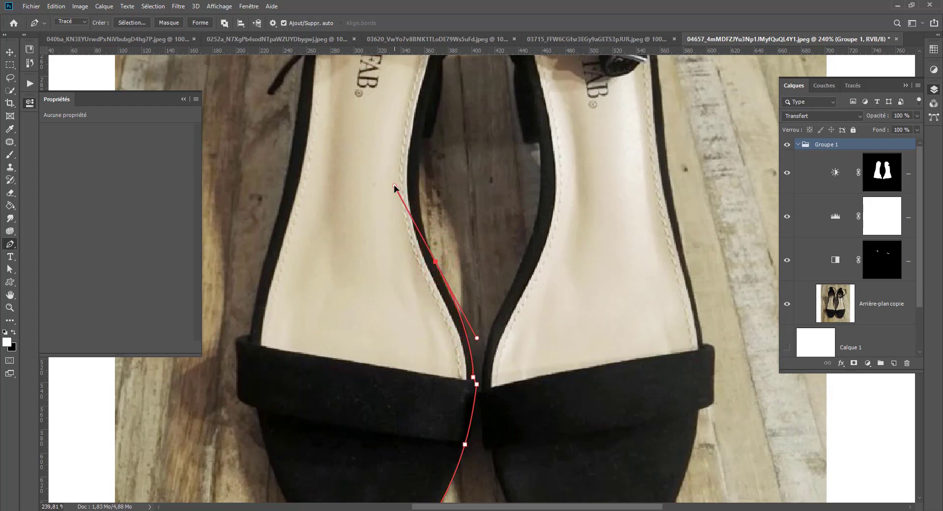
{"action": "key", "text": "ctrl+z"}
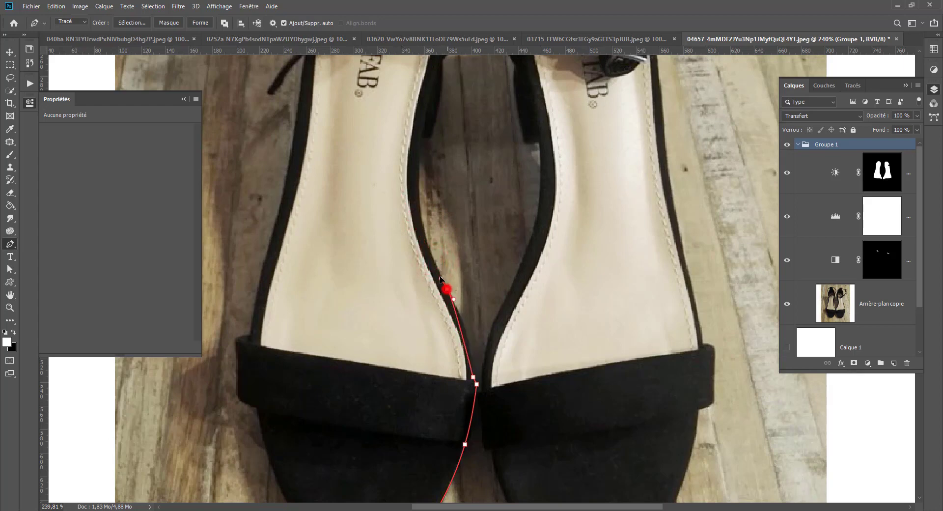
{"action": "left_click_drag", "start_coordinate": [447, 289], "coordinate": [421, 247]}
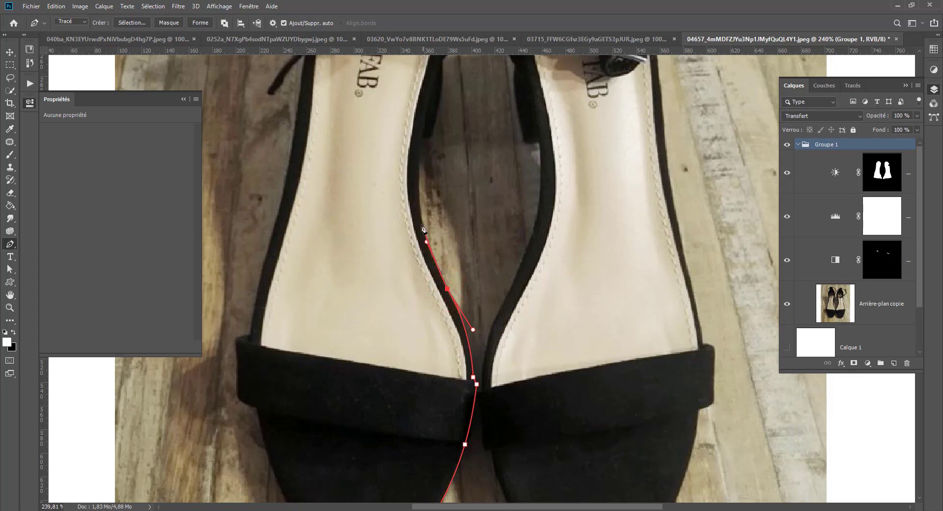
Continue the path along the left shoe's inner edge, around the heel, up to where the ankle strap crosses the side.
{"action": "left_click_drag", "start_coordinate": [420, 161], "coordinate": [430, 285]}
{"action": "left_click", "coordinate": [441, 226]}
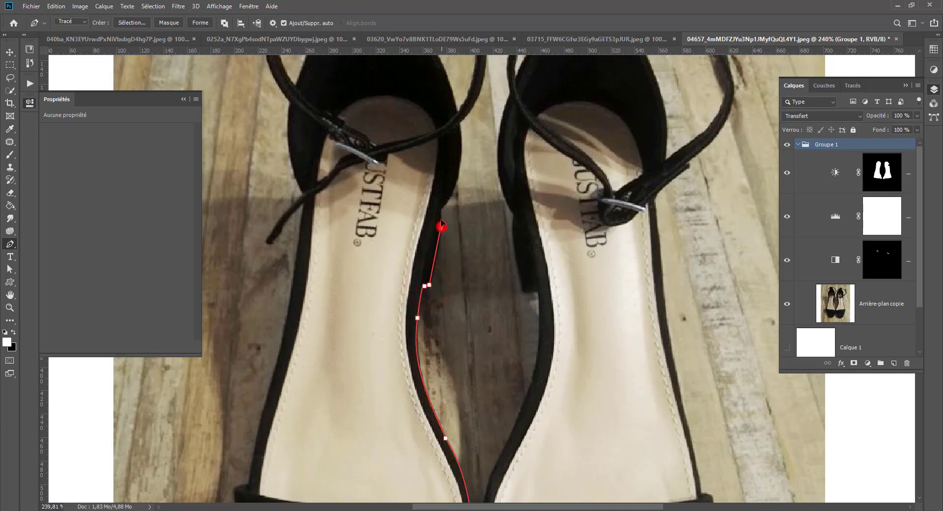
{"action": "left_click", "coordinate": [442, 210]}
{"action": "left_click_drag", "start_coordinate": [449, 196], "coordinate": [415, 263]}
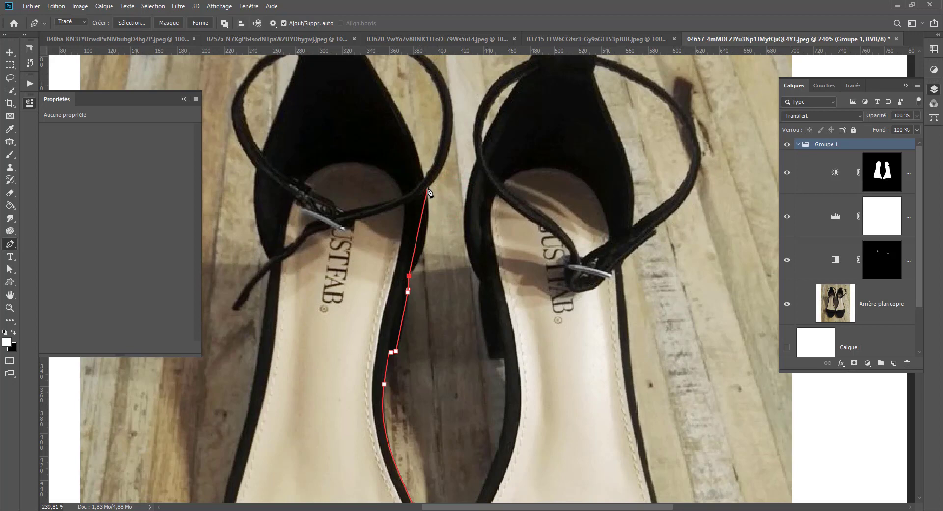
{"action": "left_click_drag", "start_coordinate": [428, 192], "coordinate": [423, 126]}
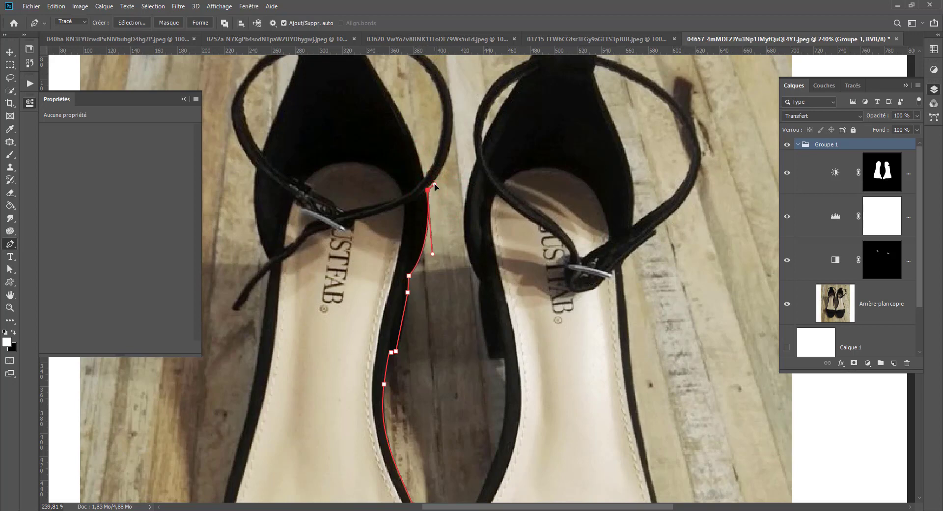
Trace the inner side of the left shoe's ankle strap and the top of its heel tab.
{"action": "left_click_drag", "start_coordinate": [423, 84], "coordinate": [447, 119]}
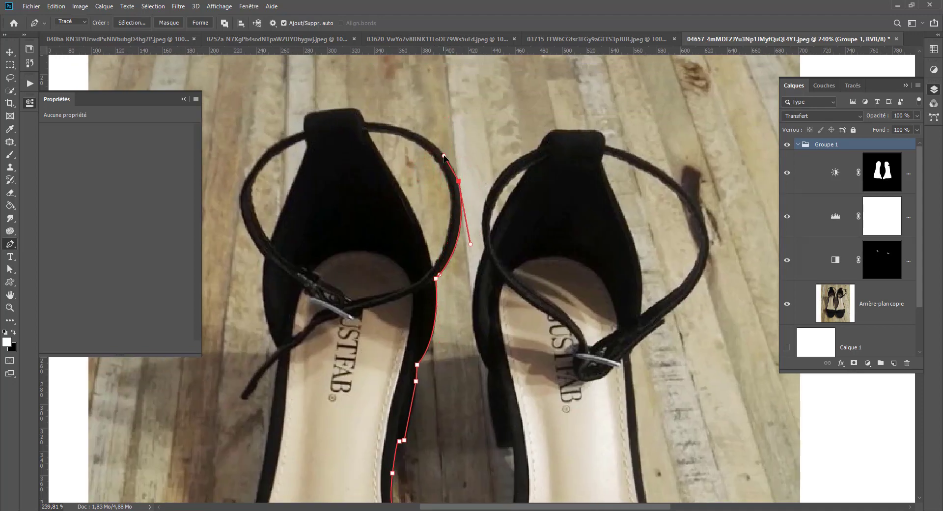
{"action": "left_click_drag", "start_coordinate": [382, 124], "coordinate": [323, 113]}
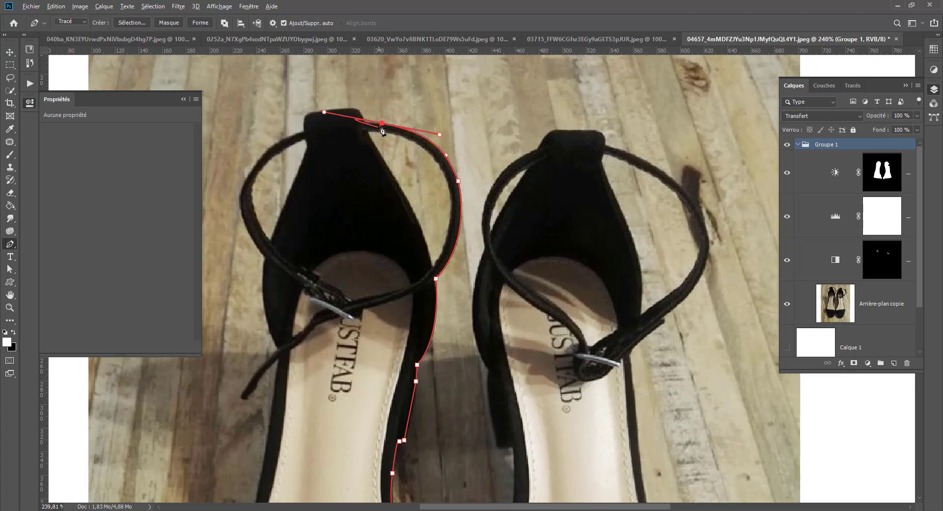
{"action": "left_click", "coordinate": [365, 122]}
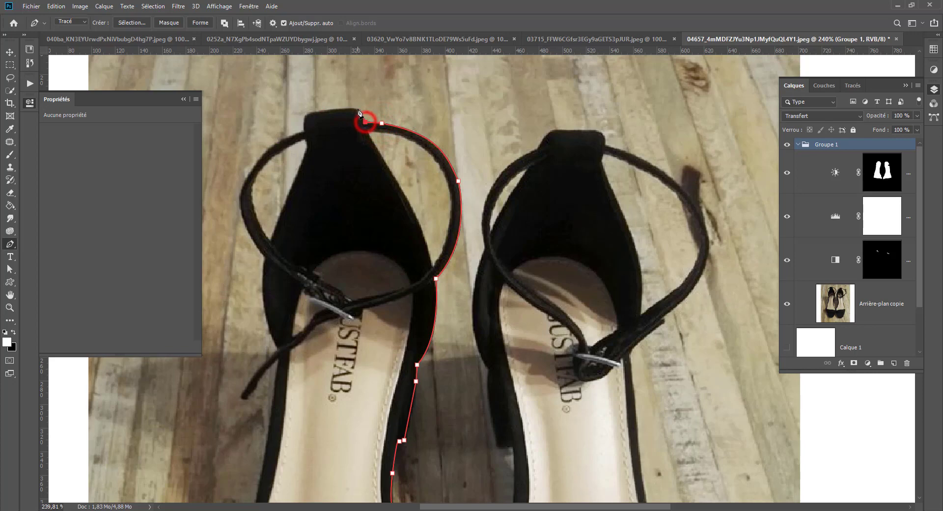
{"action": "left_click", "coordinate": [358, 109]}
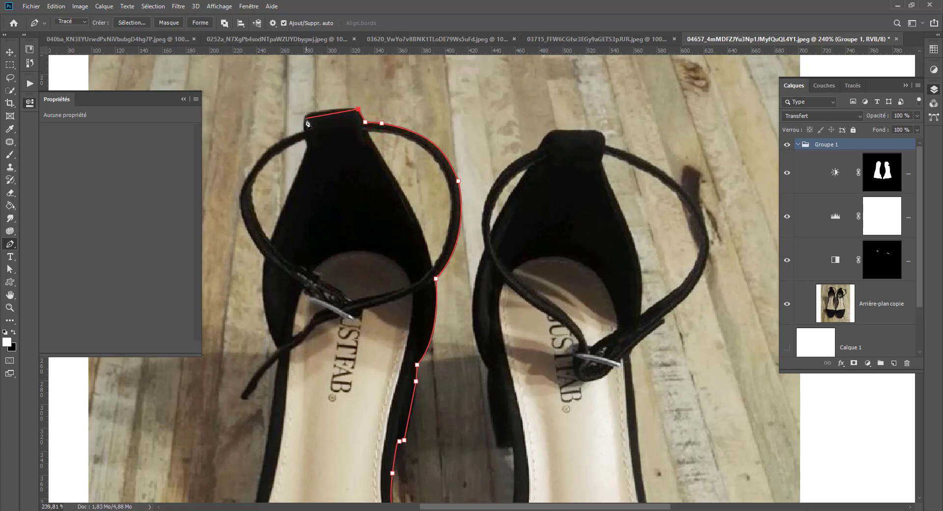
{"action": "left_click_drag", "start_coordinate": [304, 119], "coordinate": [304, 133]}
{"action": "left_click", "coordinate": [305, 130]}
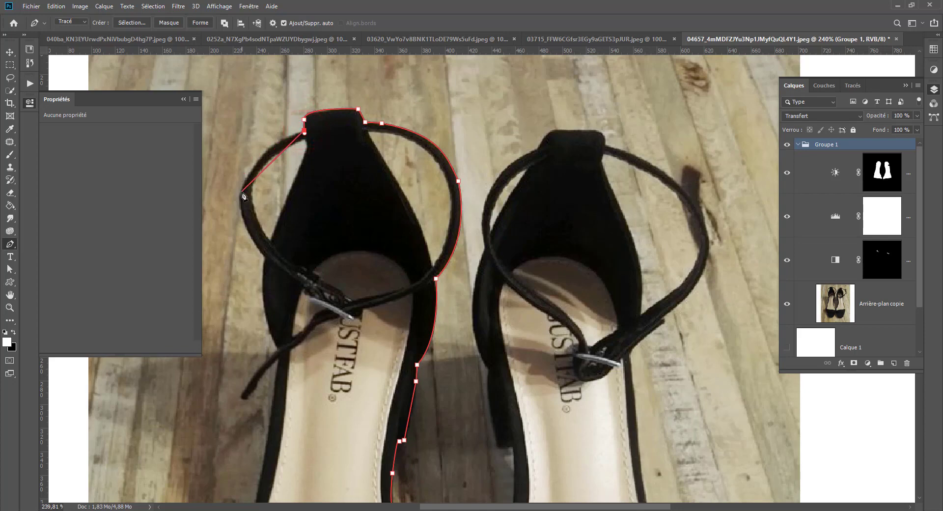
Trace the outer side of the left shoe's ankle strap, the heel counter and the loose strap end.
{"action": "left_click_drag", "start_coordinate": [241, 192], "coordinate": [230, 237]}
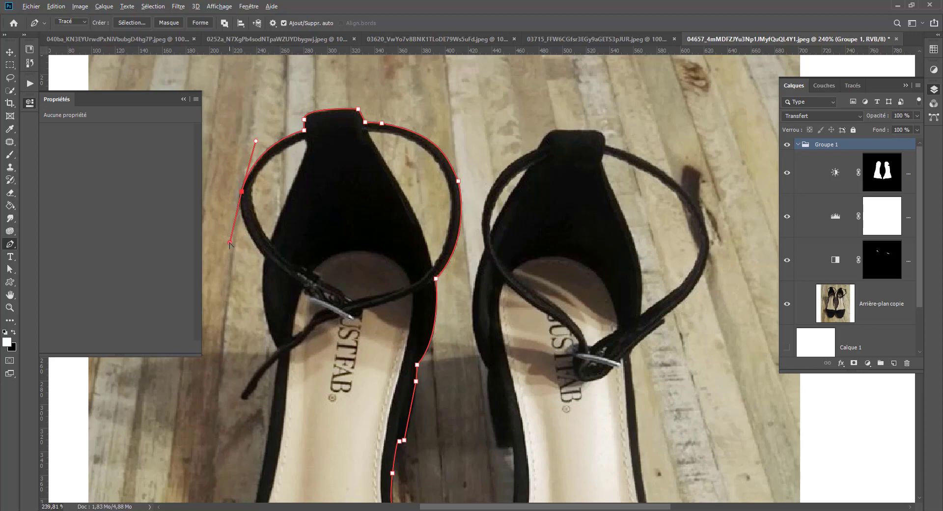
{"action": "left_click_drag", "start_coordinate": [229, 243], "coordinate": [239, 205]}
{"action": "left_click_drag", "start_coordinate": [263, 256], "coordinate": [283, 277]}
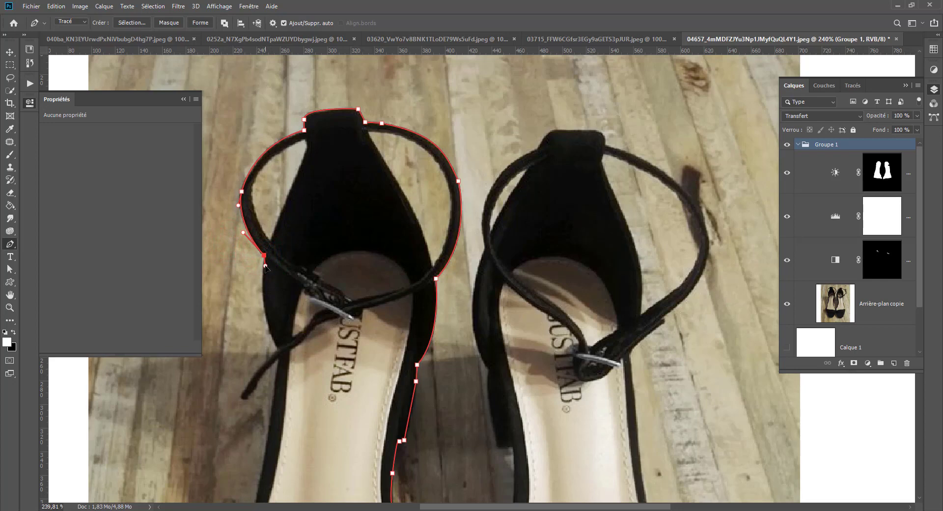
{"action": "left_click_drag", "start_coordinate": [278, 349], "coordinate": [299, 386]}
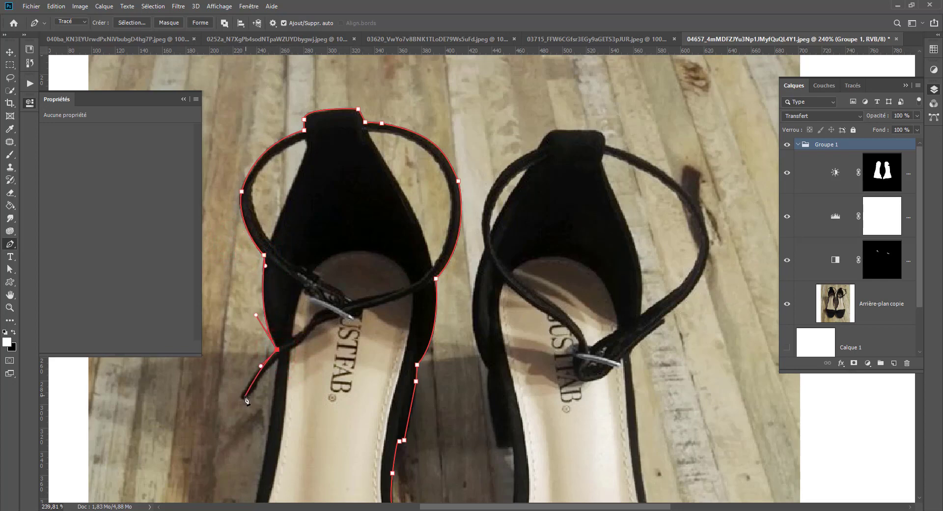
{"action": "left_click_drag", "start_coordinate": [242, 399], "coordinate": [242, 405]}
Trace the left shoe's outer edge down to the toe strap and around that strap's outer end.
{"action": "left_click_drag", "start_coordinate": [278, 359], "coordinate": [365, 131]}
{"action": "left_click_drag", "start_coordinate": [332, 256], "coordinate": [316, 314]}
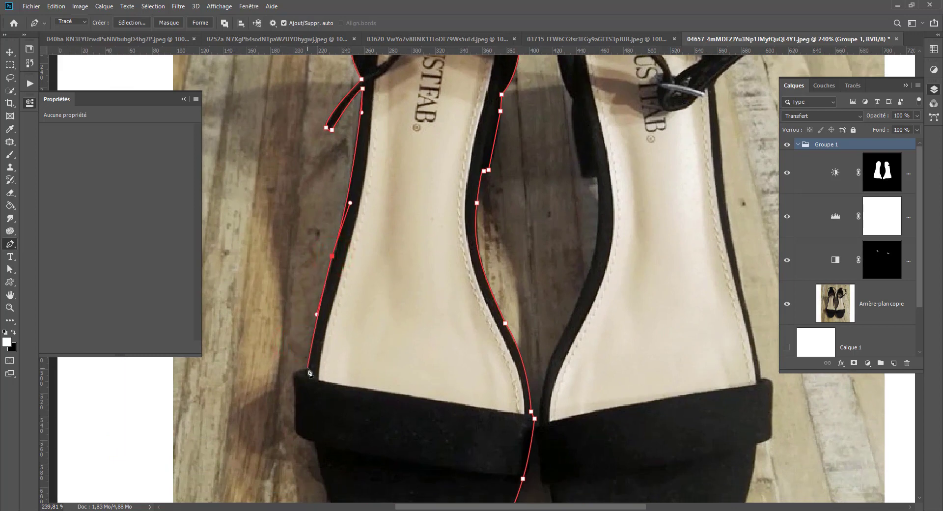
{"action": "left_click_drag", "start_coordinate": [309, 372], "coordinate": [308, 372]}
{"action": "left_click", "coordinate": [312, 369]}
{"action": "key", "text": "ctrl+z"}
{"action": "left_click", "coordinate": [307, 369]}
{"action": "left_click_drag", "start_coordinate": [293, 381], "coordinate": [295, 398]}
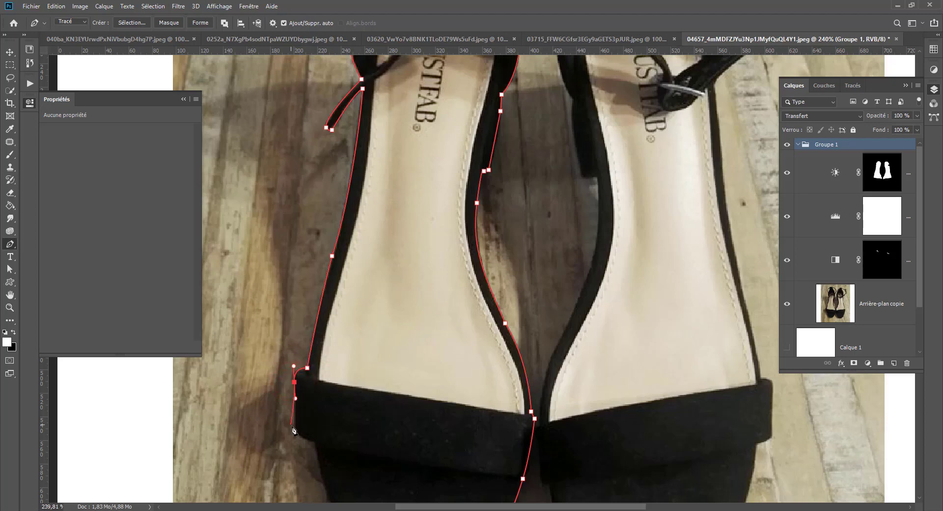
{"action": "mouse_move", "coordinate": [315, 441]}
{"action": "left_mouse_down"}
{"action": "mouse_move", "coordinate": [332, 444]}
{"action": "mouse_move", "coordinate": [319, 457]}
{"action": "left_mouse_up"}
Try to close the path around the left shoe's toe, and undo the toe segment.
{"action": "left_click_drag", "start_coordinate": [329, 410], "coordinate": [273, 142]}
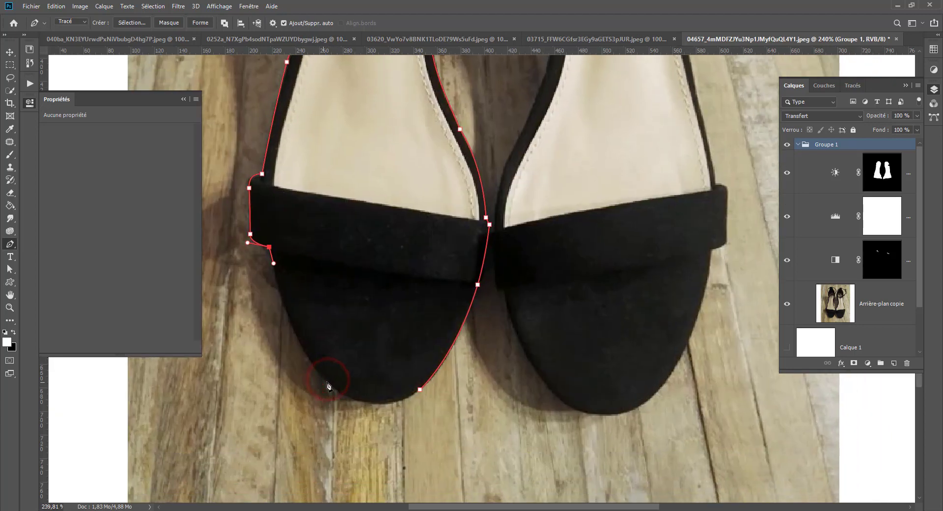
{"action": "left_click_drag", "start_coordinate": [341, 390], "coordinate": [391, 408]}
{"action": "left_click", "coordinate": [420, 392]}
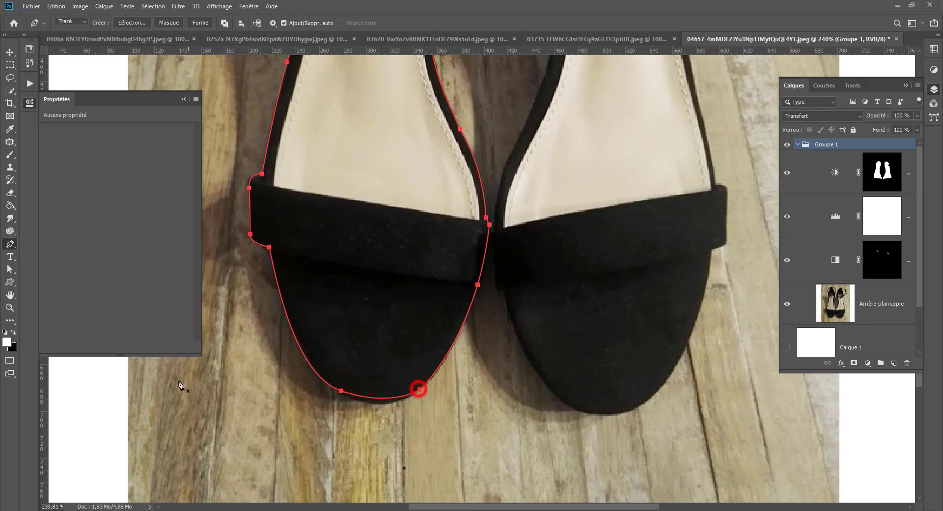
{"action": "scroll", "coordinate": [419, 386], "scroll_direction": "down", "scroll_amount": 3}
{"action": "scroll", "coordinate": [343, 379], "scroll_direction": "up", "scroll_amount": 4}
{"action": "left_click", "coordinate": [328, 395], "text": "ctrl"}
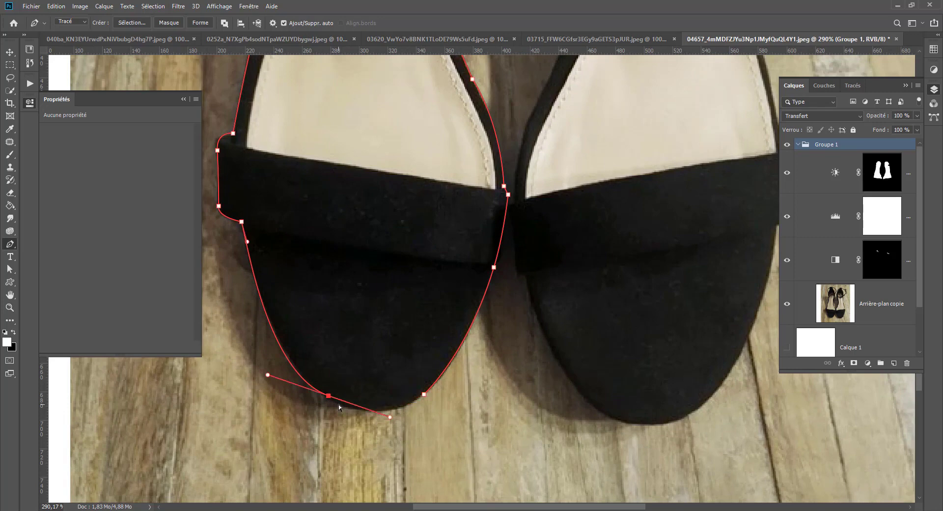
{"action": "key", "text": "ctrl+z"}
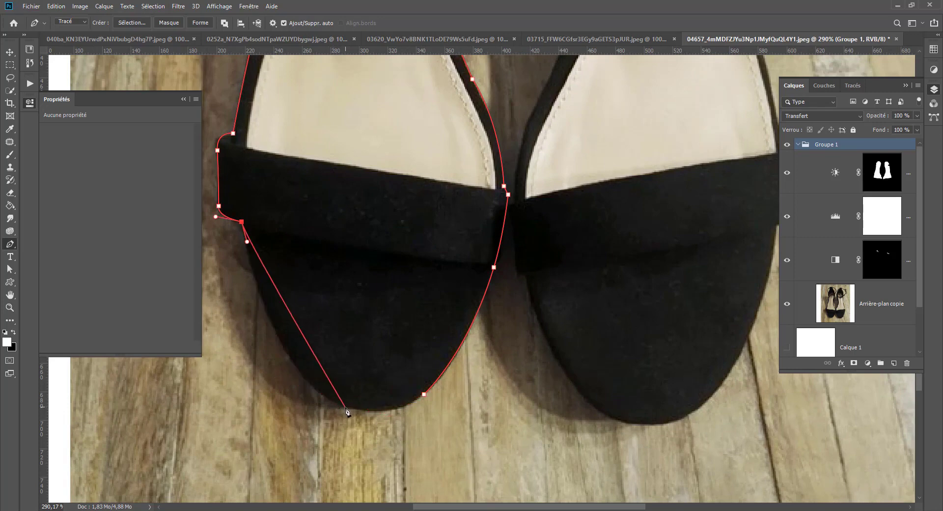
Curve the path around the tip of the left shoe's toe and close it at its starting point.
{"action": "left_click_drag", "start_coordinate": [345, 407], "coordinate": [427, 441]}
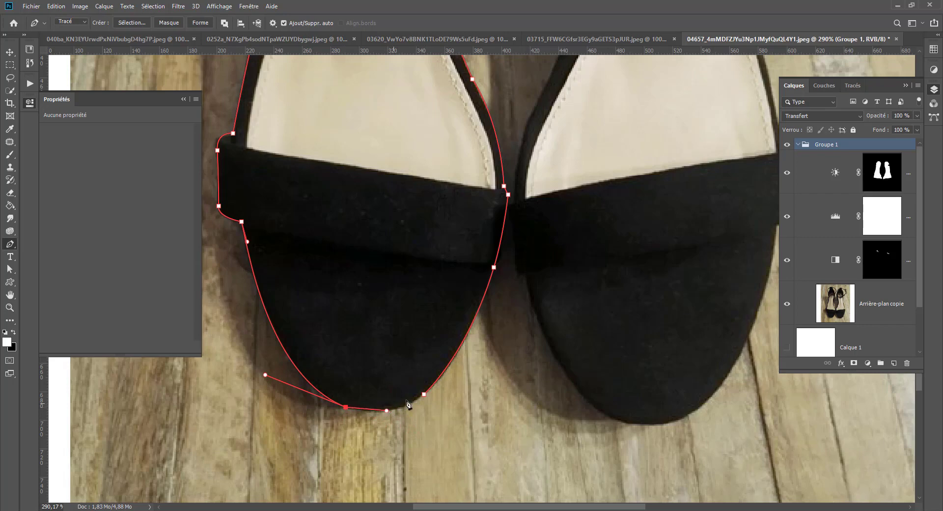
{"action": "left_click", "coordinate": [425, 394]}
{"action": "left_click_drag", "start_coordinate": [425, 399], "coordinate": [442, 387]}
{"action": "key", "text": "ctrl+z"}
{"action": "left_click", "coordinate": [426, 394]}
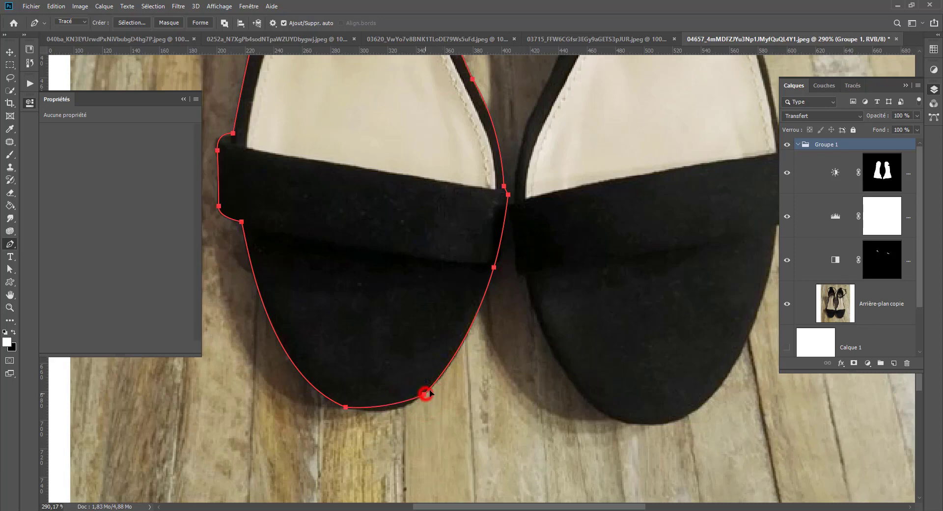
Convert the closed path around the left shoe into a new selection.
{"action": "scroll", "coordinate": [390, 358], "scroll_direction": "down", "scroll_amount": 3}
{"action": "scroll", "coordinate": [390, 358], "scroll_direction": "down", "scroll_amount": 2}
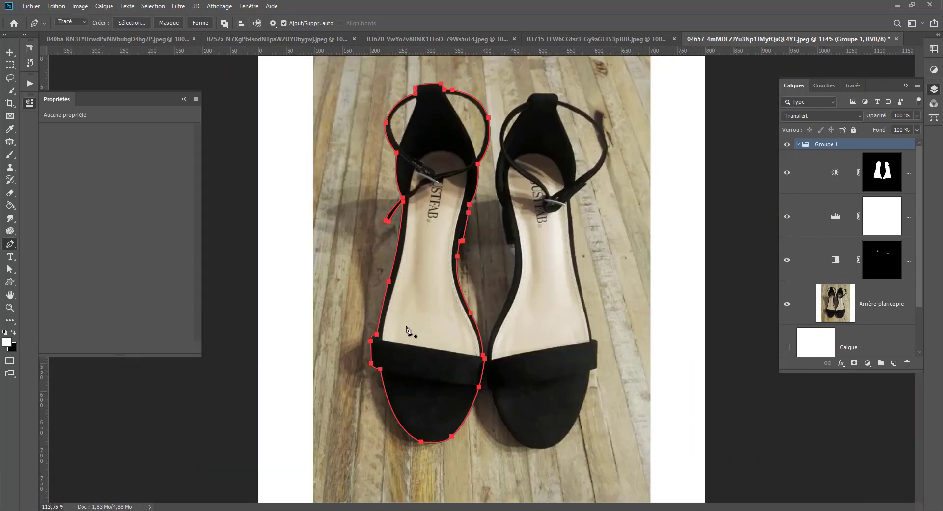
{"action": "right_click", "coordinate": [428, 372]}
{"action": "left_click", "coordinate": [456, 116]}
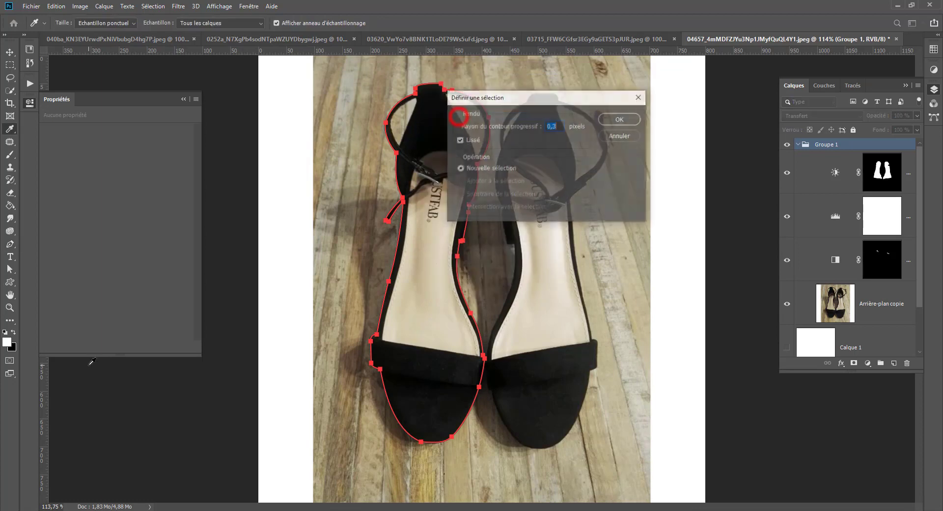
{"action": "left_click", "coordinate": [621, 120]}
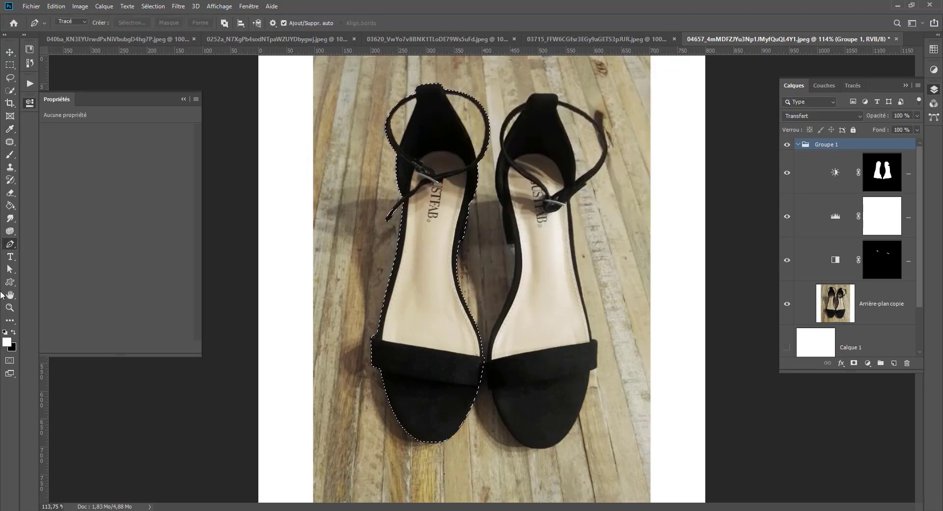
Add a layer mask to Groupe 1 from the selection and show the white Calque 1 layer beneath it.
{"action": "left_click", "coordinate": [853, 363]}
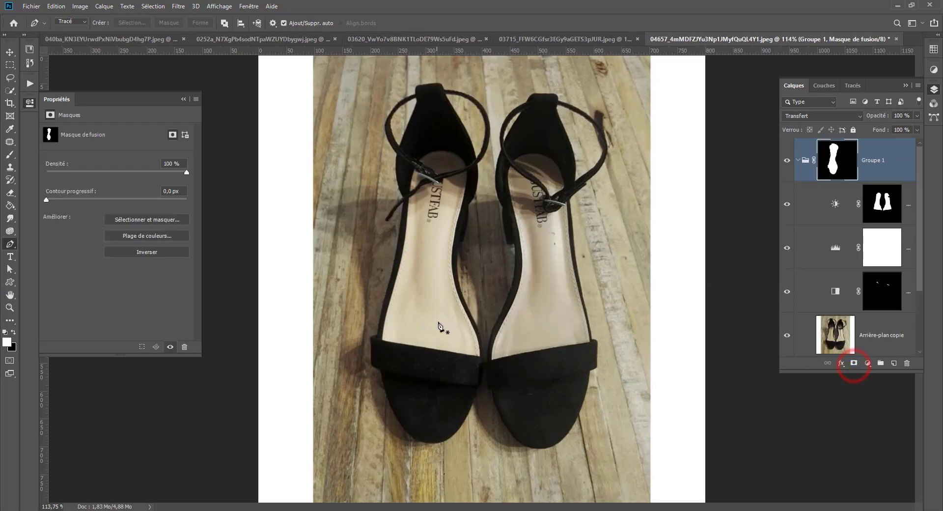
{"action": "scroll", "coordinate": [838, 310], "scroll_direction": "down", "scroll_amount": 2}
{"action": "left_click", "coordinate": [787, 292]}
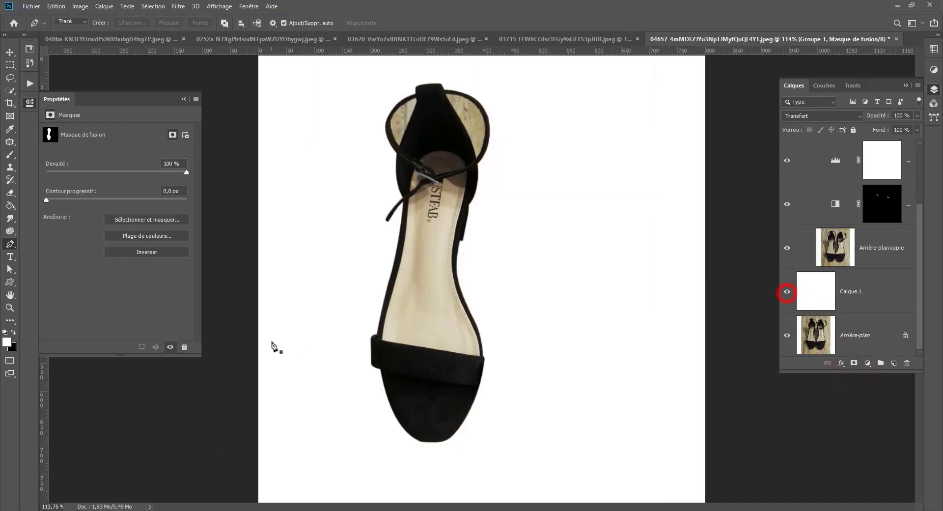
Trace a closed Pen path around the wooden background visible between the heel and the strap's right loop.
{"action": "scroll", "coordinate": [432, 298], "scroll_direction": "up", "scroll_amount": 3}
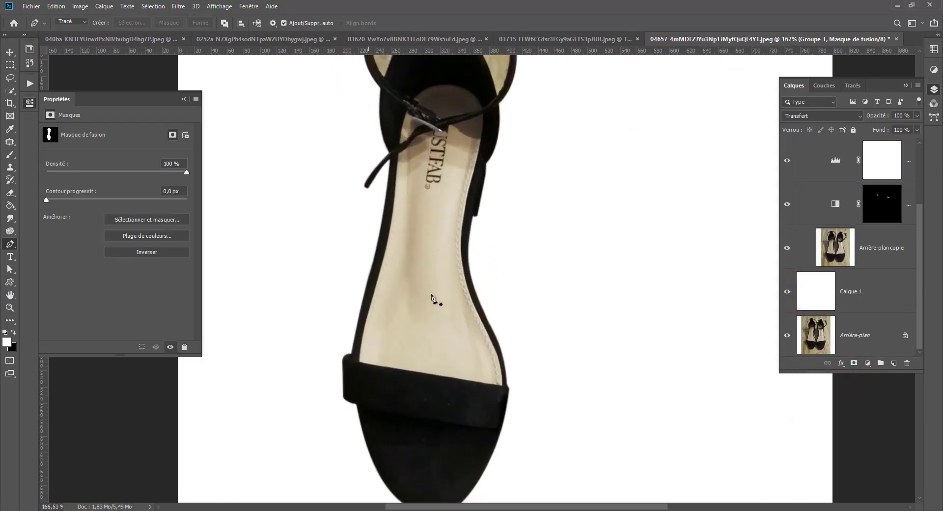
{"action": "scroll", "coordinate": [488, 204], "scroll_direction": "down", "scroll_amount": 1}
{"action": "scroll", "coordinate": [486, 208], "scroll_direction": "down", "scroll_amount": 1}
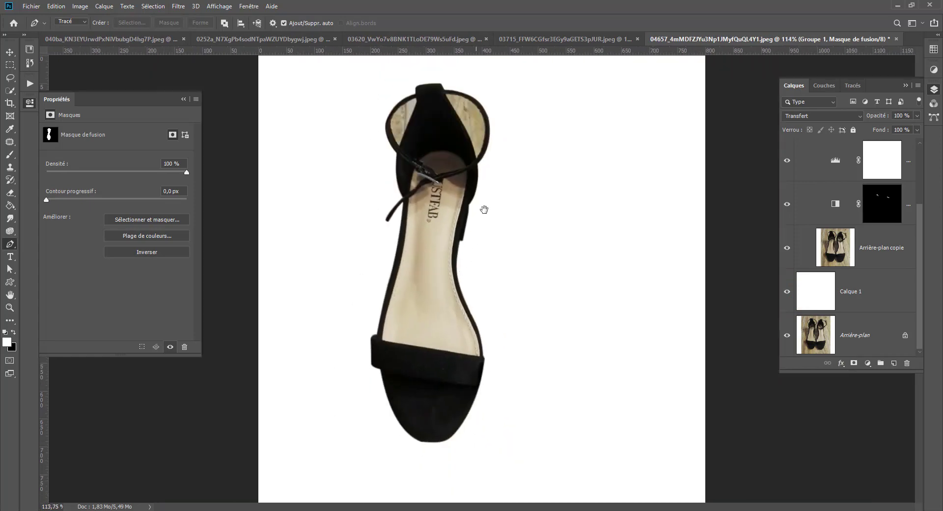
{"action": "scroll", "coordinate": [486, 206], "scroll_direction": "up", "scroll_amount": 3}
{"action": "left_click_drag", "start_coordinate": [460, 121], "coordinate": [445, 207]}
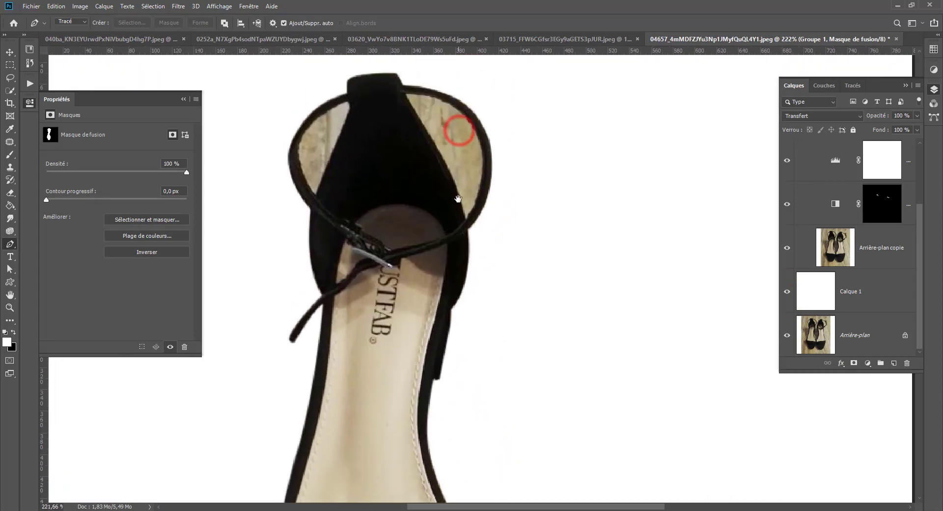
{"action": "left_click", "coordinate": [406, 95]}
{"action": "left_click_drag", "start_coordinate": [479, 141], "coordinate": [493, 191]}
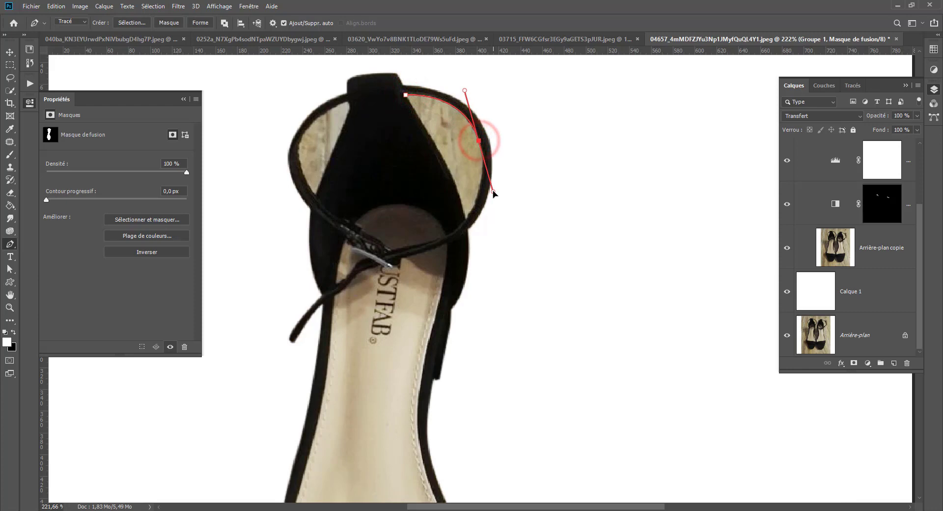
{"action": "left_click", "coordinate": [466, 222]}
{"action": "left_click_drag", "start_coordinate": [437, 148], "coordinate": [419, 121]}
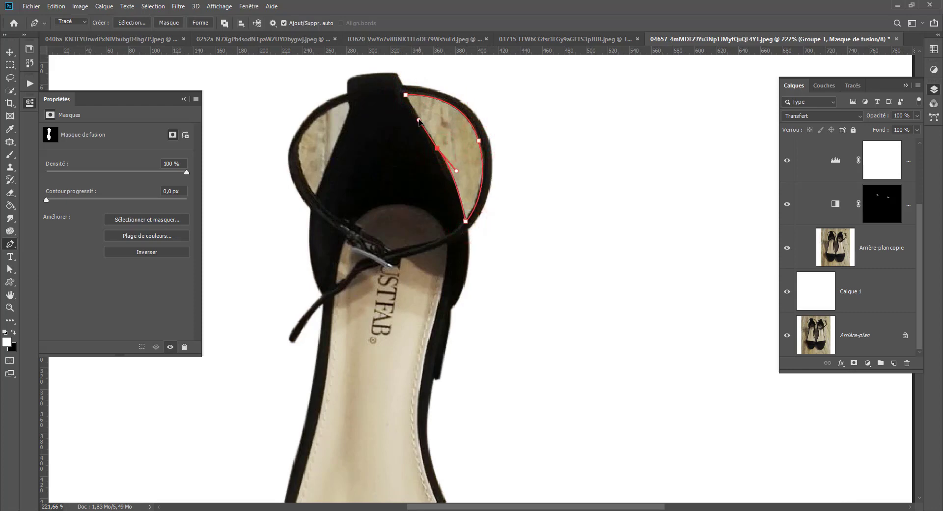
{"action": "left_click", "coordinate": [405, 94]}
Trace a second closed Pen path around the background inside the strap's left loop.
{"action": "left_click", "coordinate": [348, 102]}
{"action": "left_click_drag", "start_coordinate": [300, 159], "coordinate": [307, 197]}
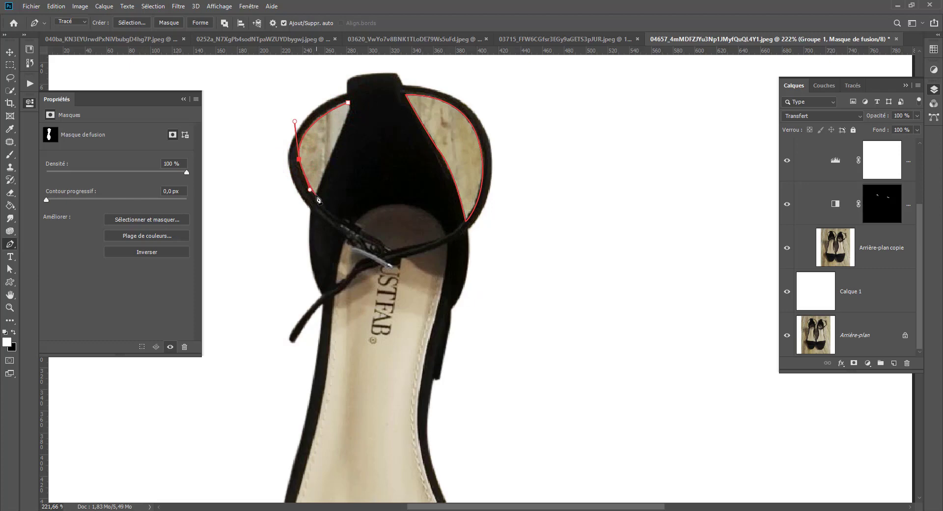
{"action": "left_click", "coordinate": [349, 103]}
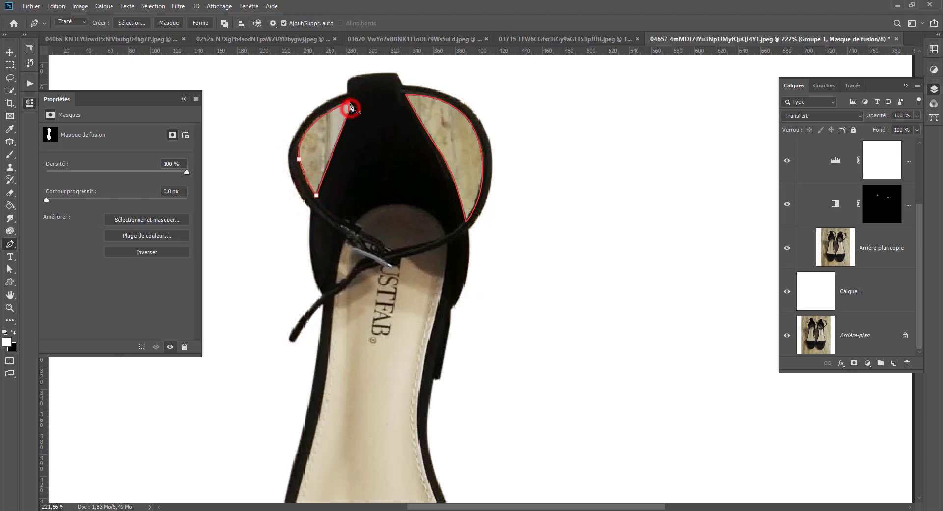
Convert the two closed paths inside the ankle strap into a selection.
{"action": "left_click", "coordinate": [227, 24]}
{"action": "left_click", "coordinate": [242, 84]}
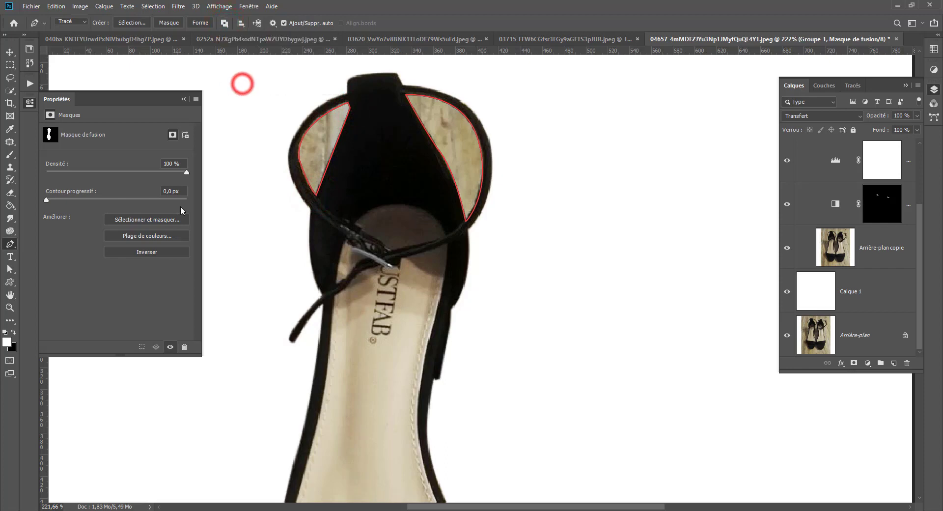
{"action": "left_click", "coordinate": [129, 23]}
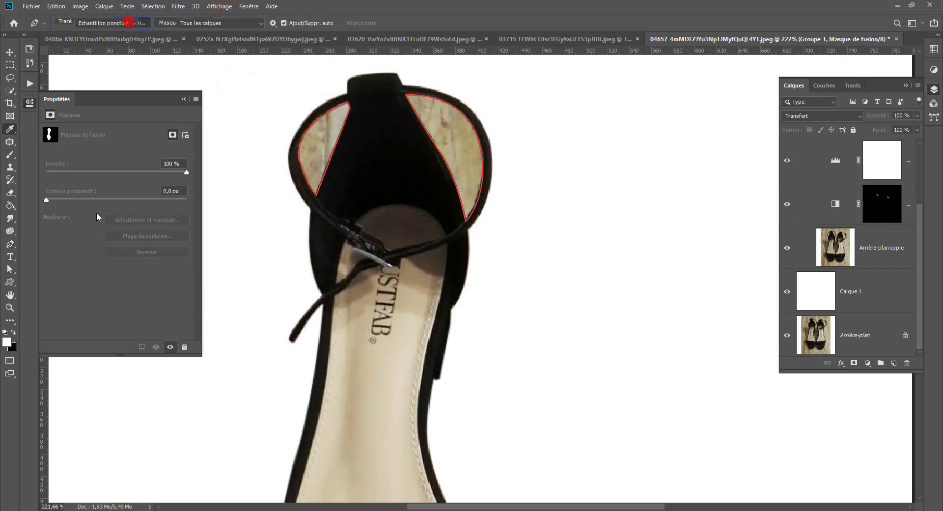
{"action": "left_click", "coordinate": [614, 118]}
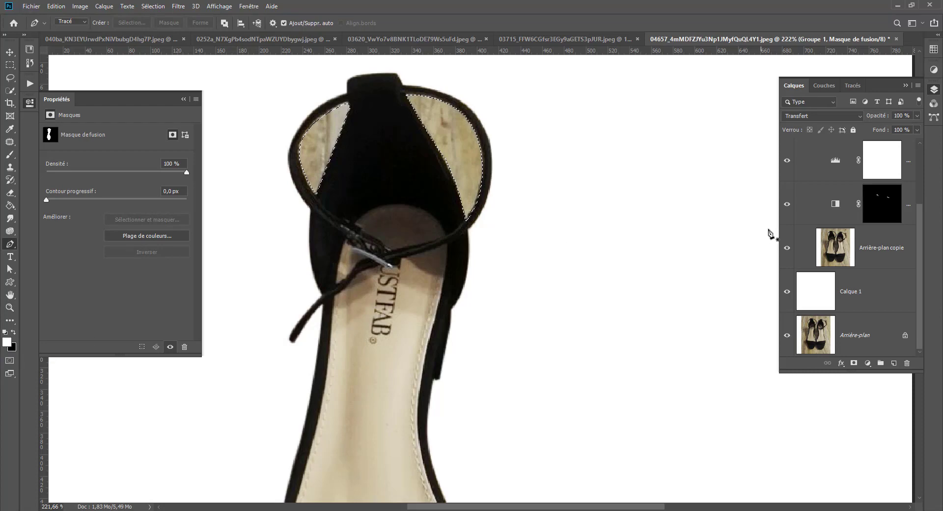
Fill the two selected strap openings with black on the Groupe 1 mask, and deselect.
{"action": "scroll", "coordinate": [771, 236], "scroll_direction": "up", "scroll_amount": 4}
{"action": "scroll", "coordinate": [835, 180], "scroll_direction": "up", "scroll_amount": 3}
{"action": "scroll", "coordinate": [440, 255], "scroll_direction": "down", "scroll_amount": 5}
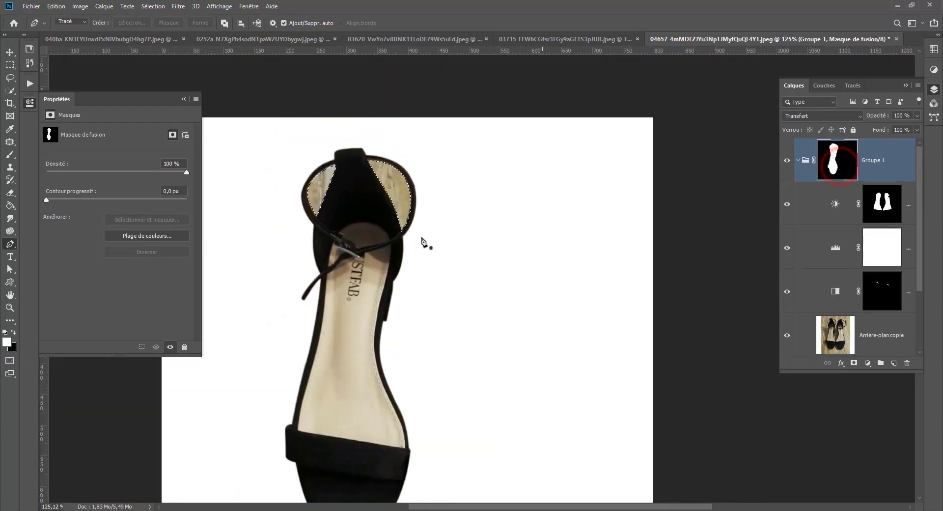
{"action": "key", "text": "ctrl+BackSpace"}
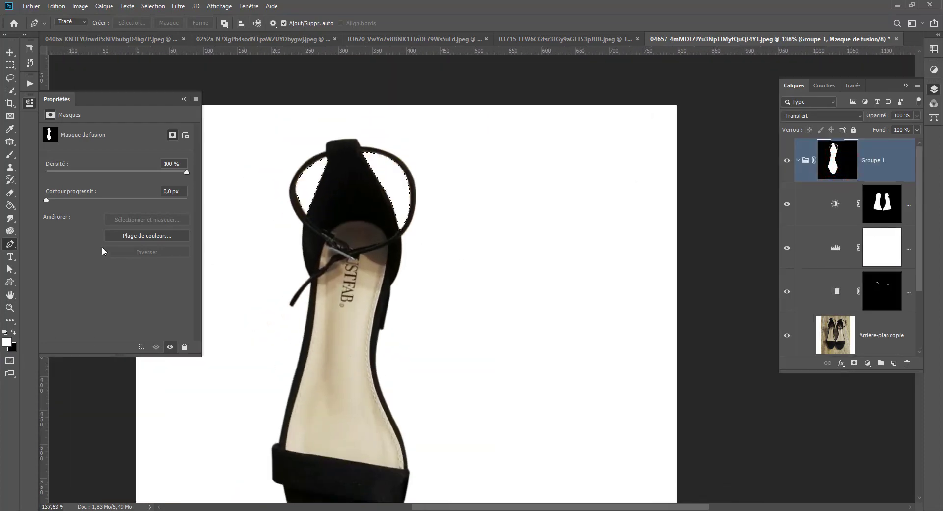
{"action": "left_click", "coordinate": [10, 65]}
{"action": "left_click", "coordinate": [249, 128]}
{"action": "scroll", "coordinate": [259, 276], "scroll_direction": "down", "scroll_amount": 3}
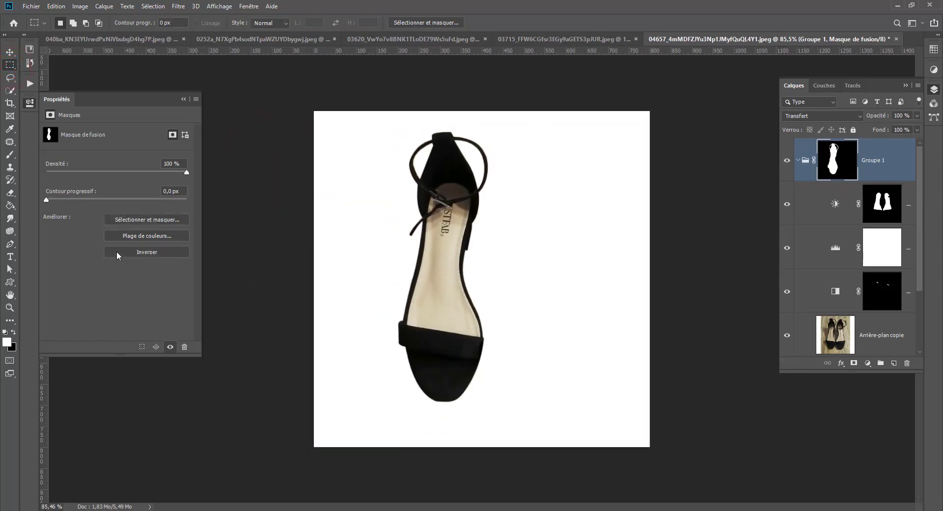
Collapse Groupe 1 and duplicate the whole group with its mask.
{"action": "left_click", "coordinate": [844, 335]}
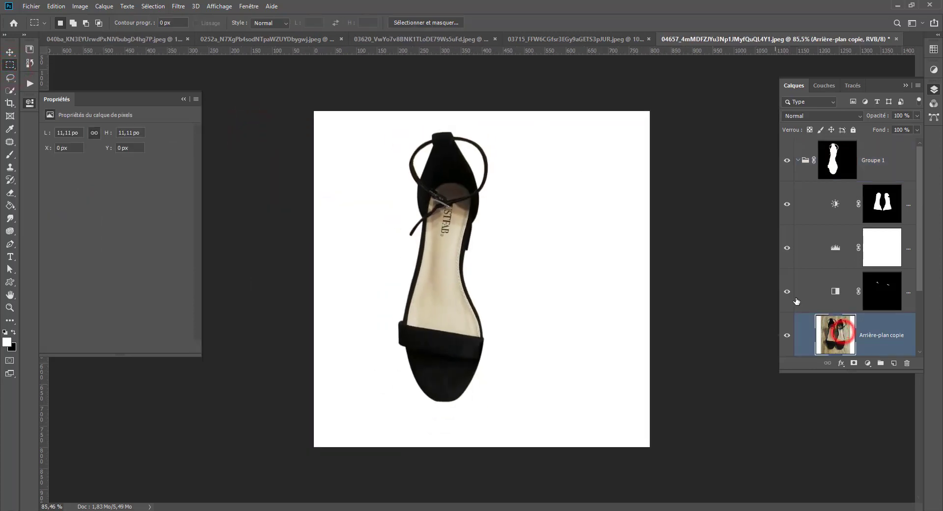
{"action": "left_click", "coordinate": [788, 160]}
{"action": "left_click", "coordinate": [788, 160]}
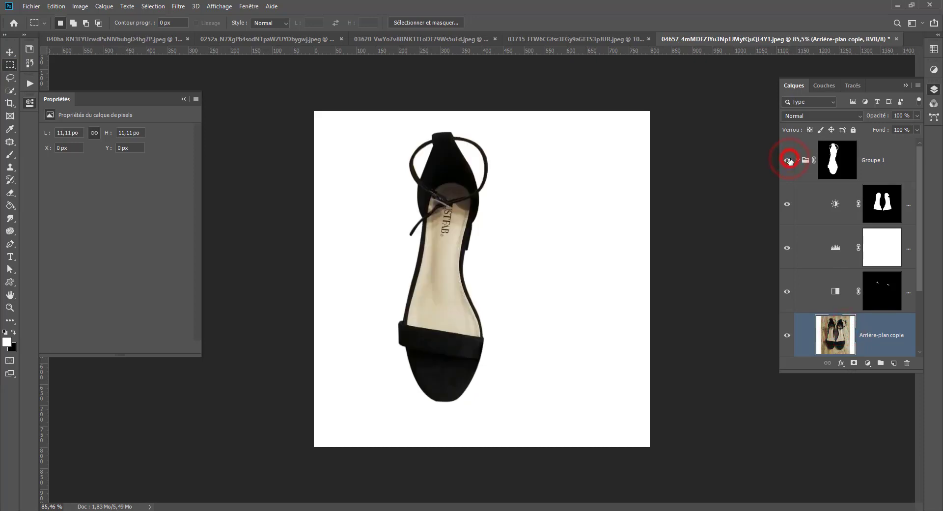
{"action": "left_click", "coordinate": [886, 203]}
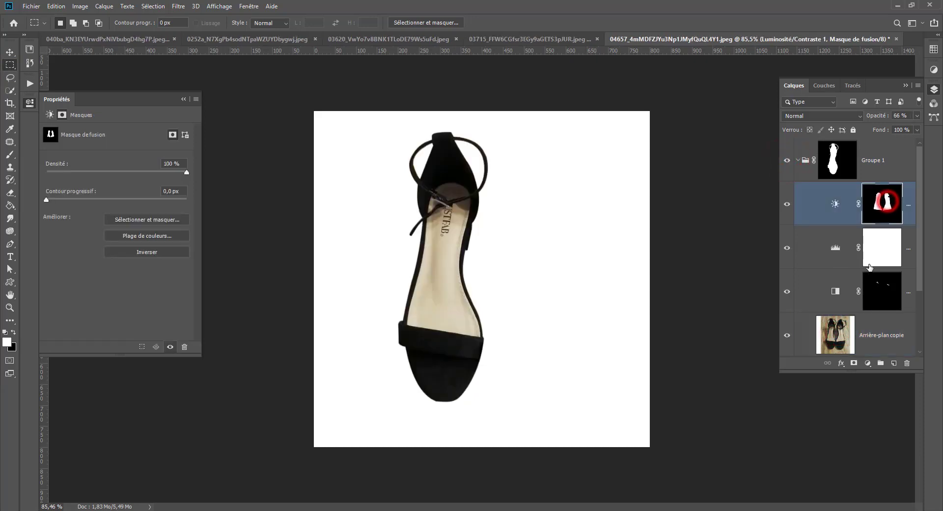
{"action": "left_click", "coordinate": [884, 159]}
{"action": "left_click", "coordinate": [799, 160]}
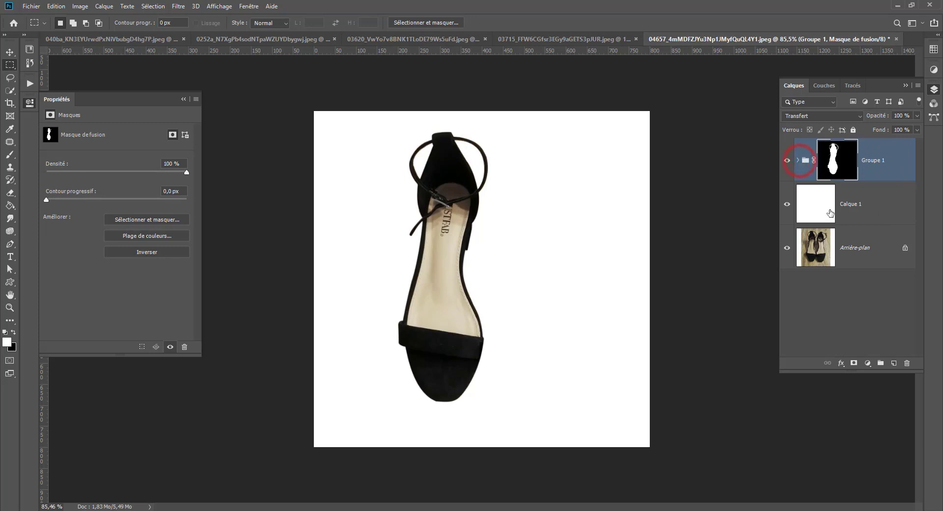
{"action": "key", "text": "ctrl+j"}
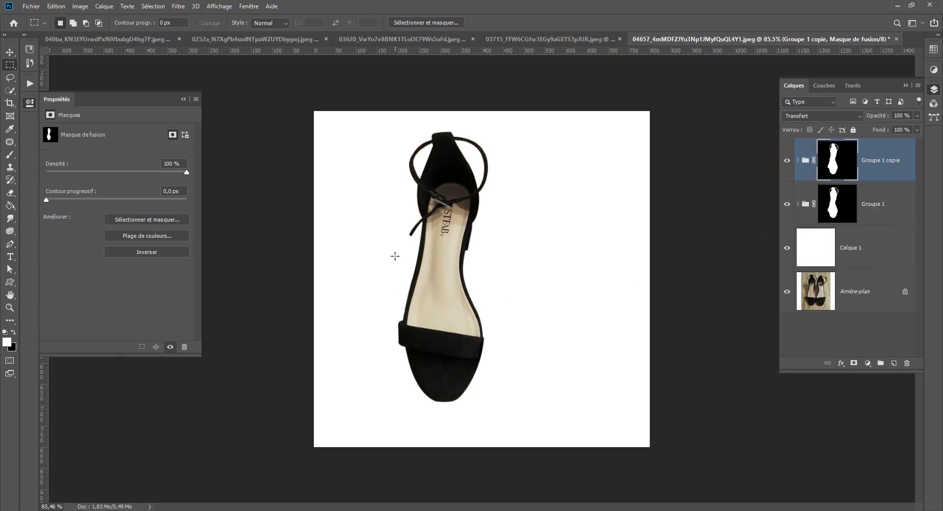
Flip the duplicated shoe group horizontally and place it to the right of the original as the second shoe.
{"action": "left_click", "coordinate": [9, 52]}
{"action": "left_click_drag", "start_coordinate": [441, 284], "coordinate": [544, 288]}
{"action": "key", "text": "ctrl"}
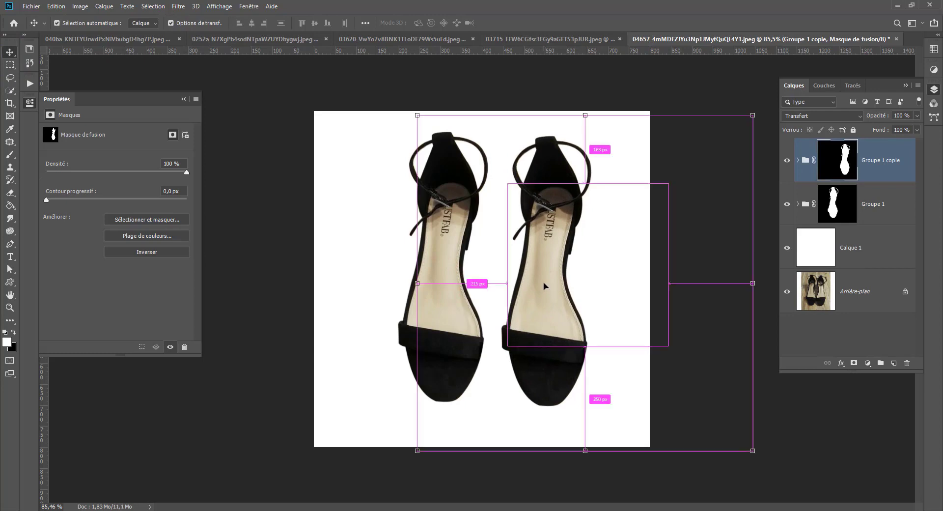
{"action": "key", "text": "ctrl+t"}
{"action": "right_click", "coordinate": [545, 267]}
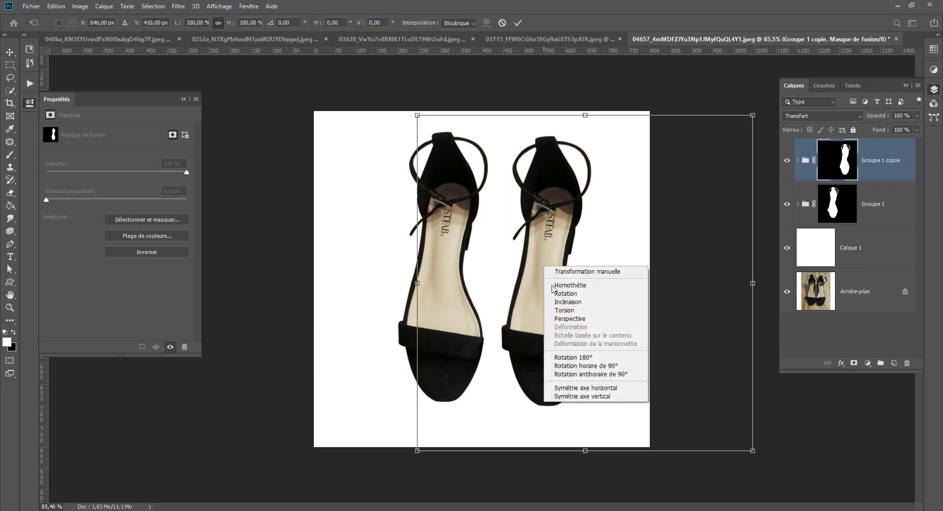
{"action": "left_click", "coordinate": [582, 389]}
{"action": "left_click_drag", "start_coordinate": [617, 320], "coordinate": [553, 339]}
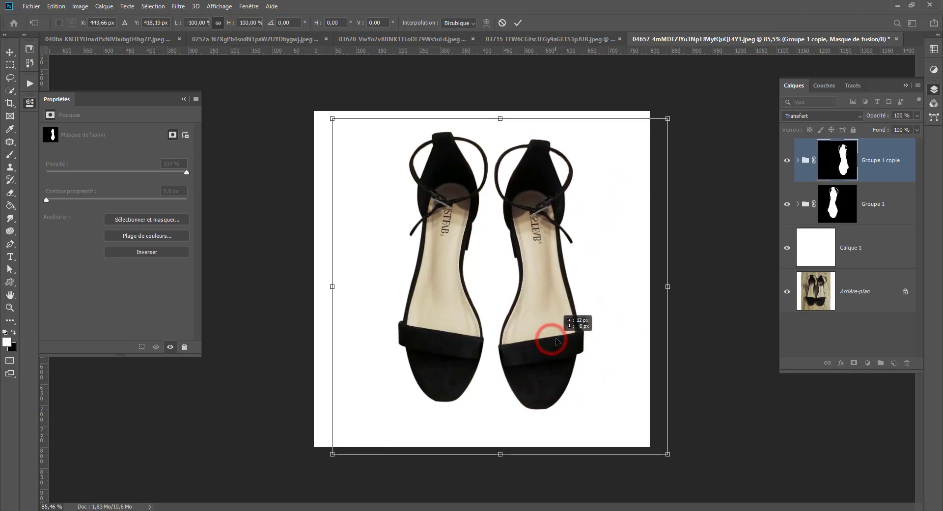
{"action": "key", "text": "Return"}
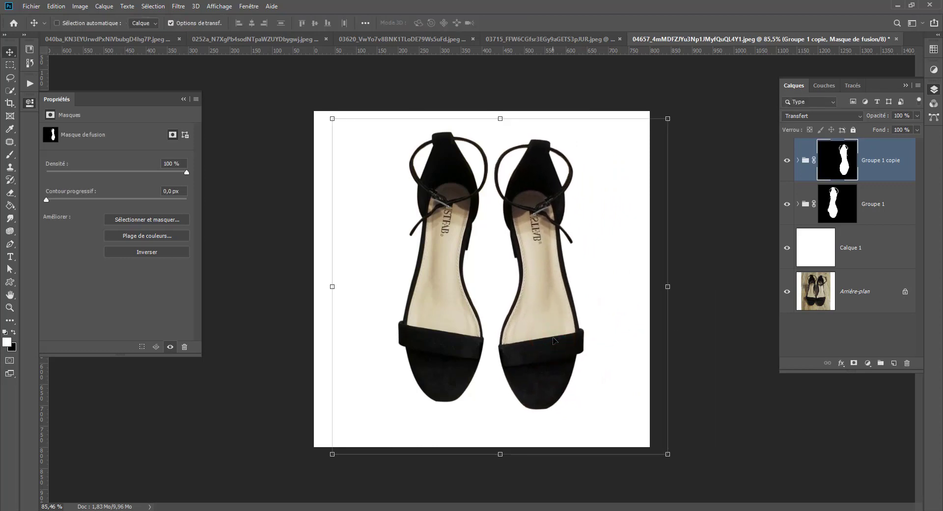
Rotate Groupe 1 slightly counterclockwise and level it with its copy, and shift both shoes slightly left together.
{"action": "left_click", "coordinate": [868, 204]}
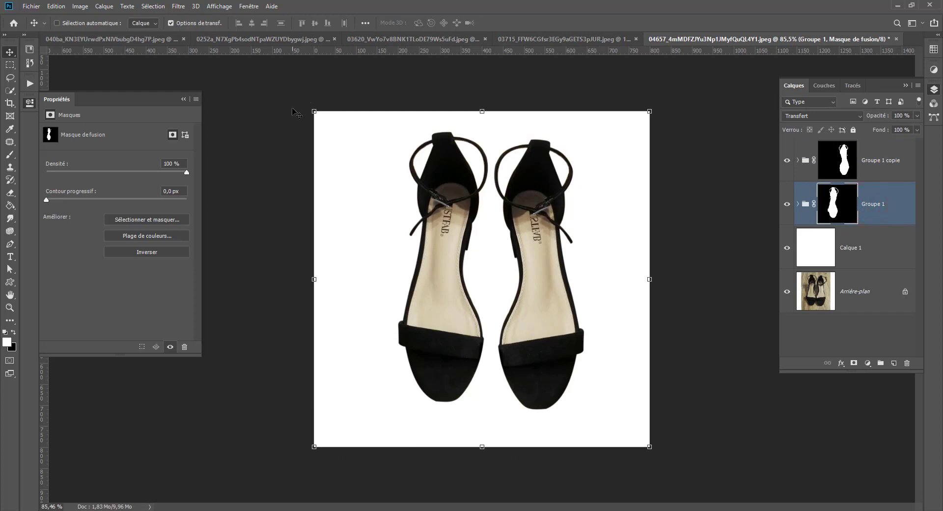
{"action": "left_click_drag", "start_coordinate": [305, 104], "coordinate": [289, 104]}
{"action": "mouse_move", "coordinate": [434, 264]}
{"action": "left_mouse_down"}
{"action": "mouse_move", "coordinate": [424, 260]}
{"action": "mouse_move", "coordinate": [429, 271]}
{"action": "left_mouse_up"}
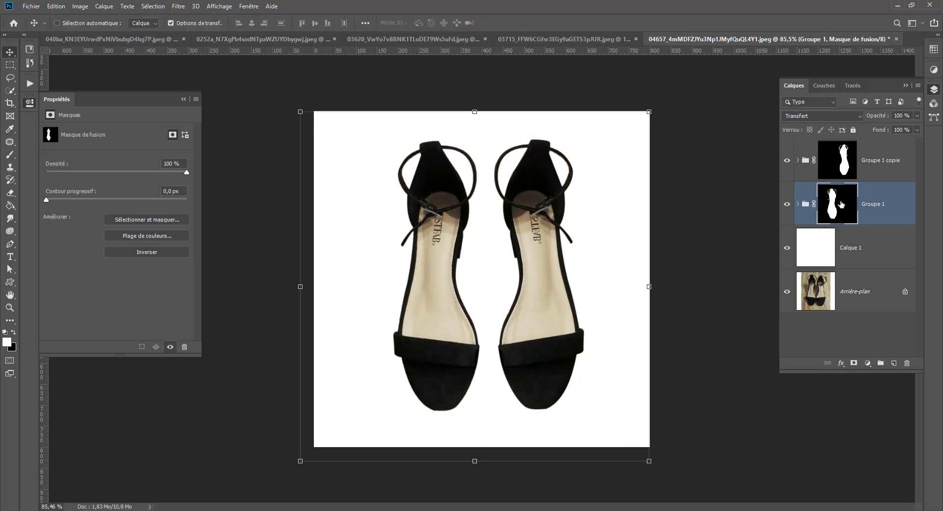
{"action": "left_click", "coordinate": [864, 163], "text": "shift"}
{"action": "mouse_move", "coordinate": [513, 282]}
{"action": "left_mouse_down"}
{"action": "mouse_move", "coordinate": [507, 271]}
{"action": "mouse_move", "coordinate": [508, 281]}
{"action": "left_mouse_up"}
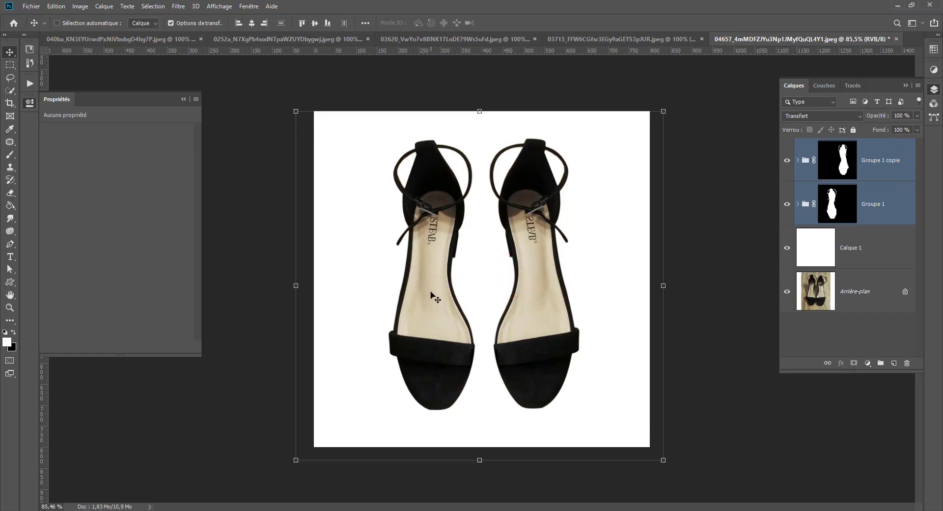
Group the two shoe groups together and rename the new group paire.
{"action": "key", "text": "ctrl"}
{"action": "key", "text": "ctrl+g"}
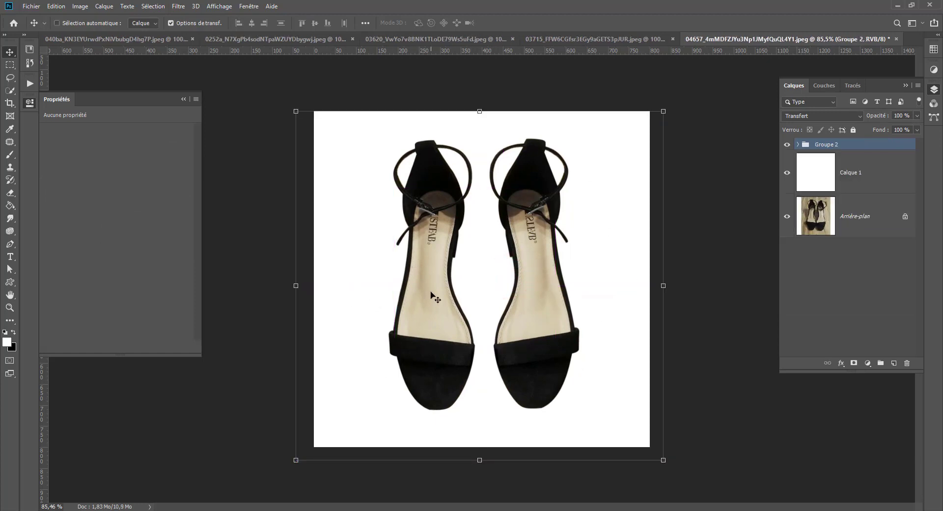
{"action": "double_click", "coordinate": [831, 144]}
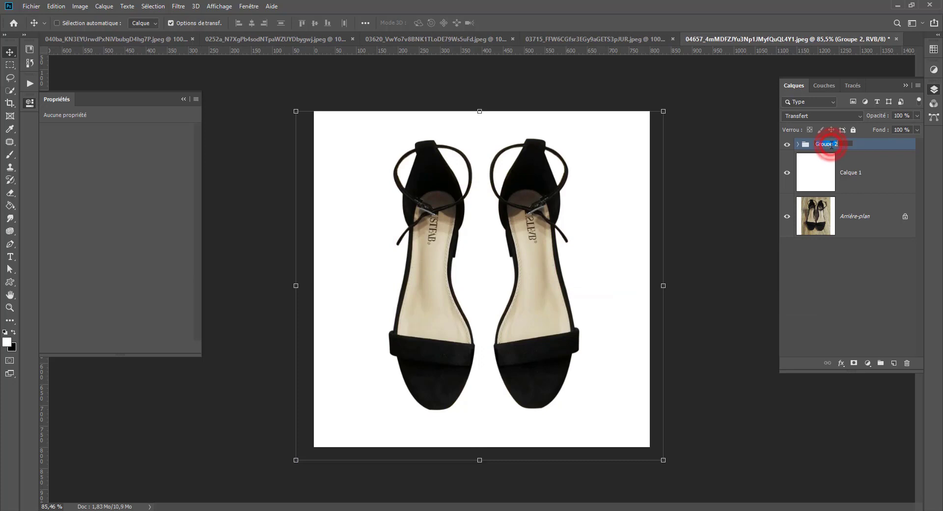
{"action": "type", "text": "Da"}
{"action": "key", "text": "Return"}
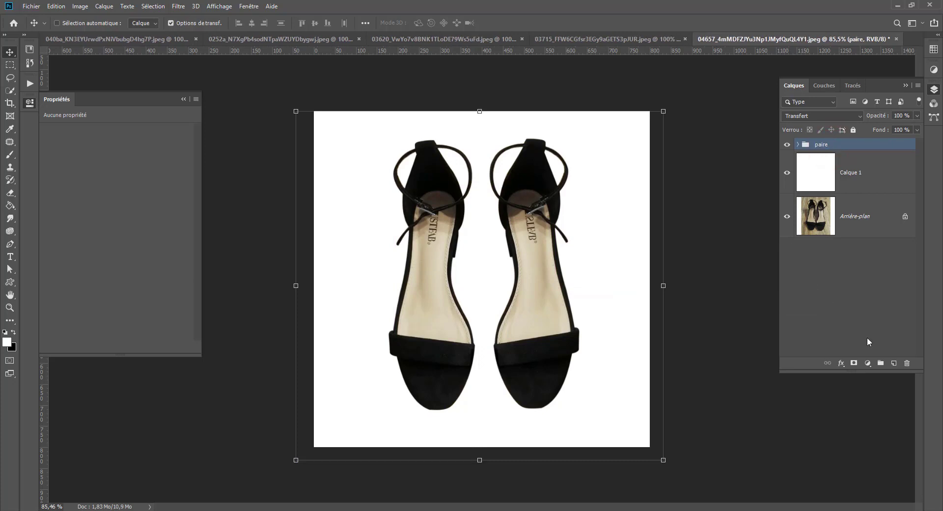
Add a Selective Color adjustment above the pair, setting Gris to Cyan -2, Magenta +20 and Jaune +20.
{"action": "left_click", "coordinate": [867, 363]}
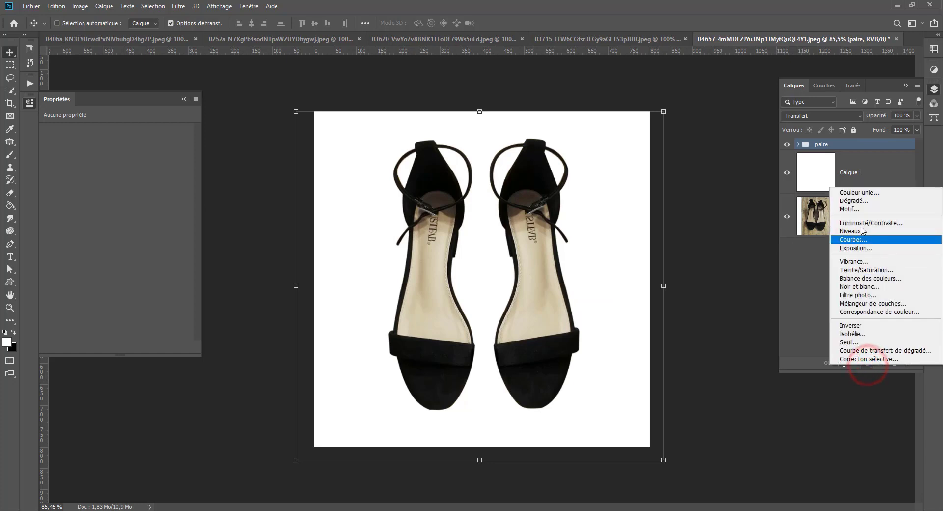
{"action": "left_click", "coordinate": [868, 359]}
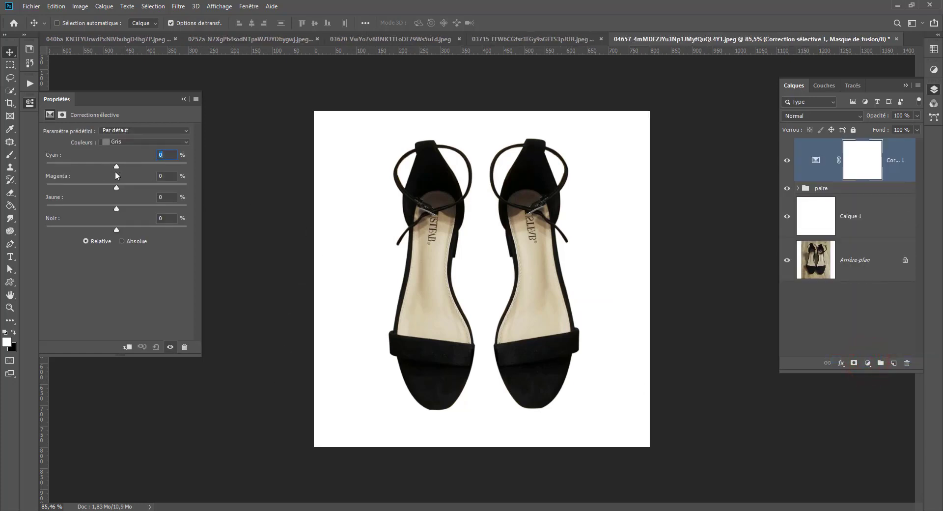
{"action": "mouse_move", "coordinate": [115, 166]}
{"action": "left_mouse_down"}
{"action": "mouse_move", "coordinate": [105, 163]}
{"action": "mouse_move", "coordinate": [132, 163]}
{"action": "mouse_move", "coordinate": [95, 163]}
{"action": "mouse_move", "coordinate": [114, 164]}
{"action": "left_mouse_up"}
{"action": "left_click_drag", "start_coordinate": [116, 208], "coordinate": [122, 206]}
{"action": "left_click", "coordinate": [818, 158]}
{"action": "left_click", "coordinate": [787, 161]}
{"action": "left_click", "coordinate": [786, 161]}
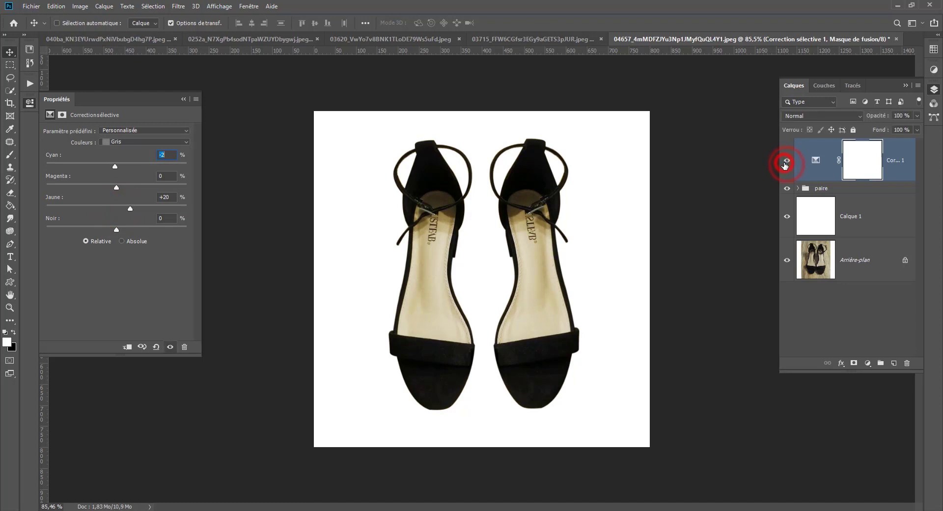
{"action": "left_click_drag", "start_coordinate": [116, 189], "coordinate": [129, 187]}
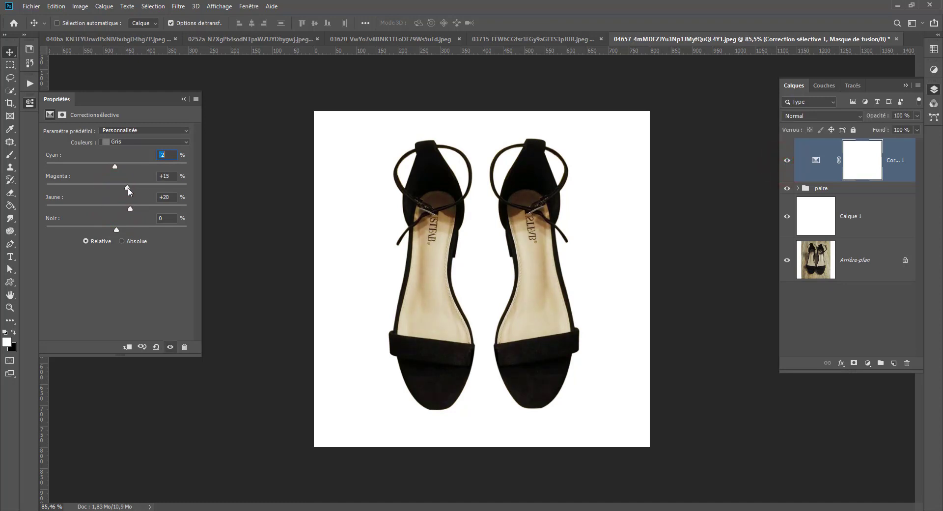
Compare the shoes' colours with and without the Selective Color adjustment.
{"action": "left_click", "coordinate": [787, 162]}
{"action": "left_click", "coordinate": [787, 161]}
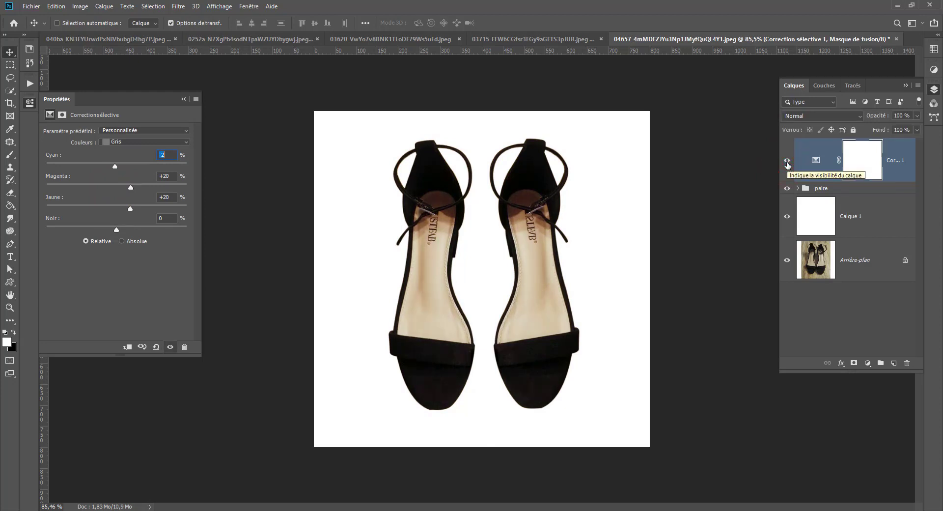
{"action": "left_click", "coordinate": [787, 162]}
{"action": "left_click", "coordinate": [787, 163]}
{"action": "left_click", "coordinate": [787, 162]}
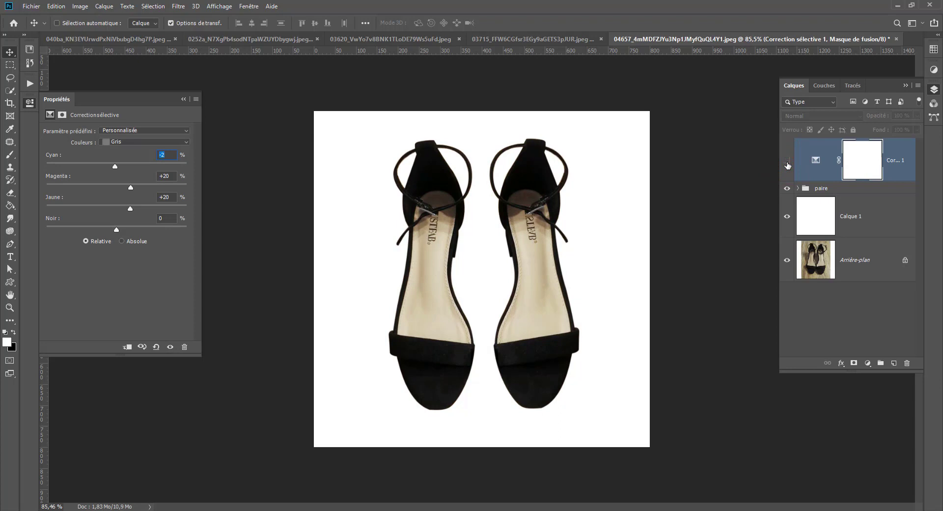
{"action": "left_click", "coordinate": [786, 162]}
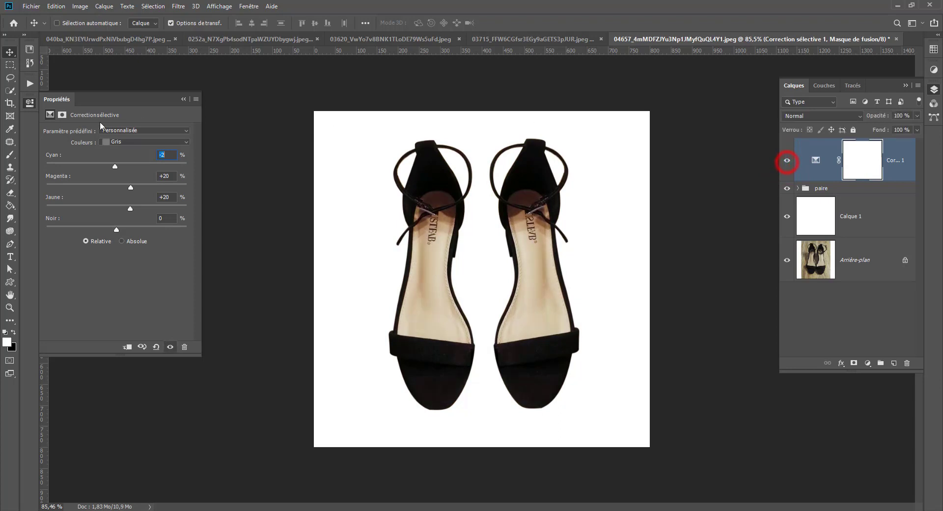
Set the Selective Color adjustment's Noirs to Cyan -1, Magenta -1, Jaune +1 and Noir -1.
{"action": "left_click", "coordinate": [148, 141]}
{"action": "left_click", "coordinate": [118, 219]}
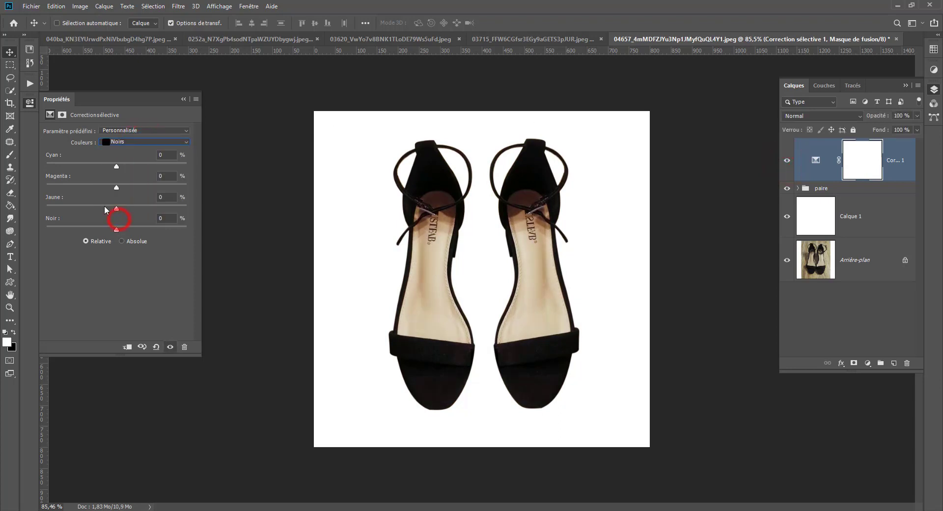
{"action": "left_click_drag", "start_coordinate": [119, 228], "coordinate": [116, 164]}
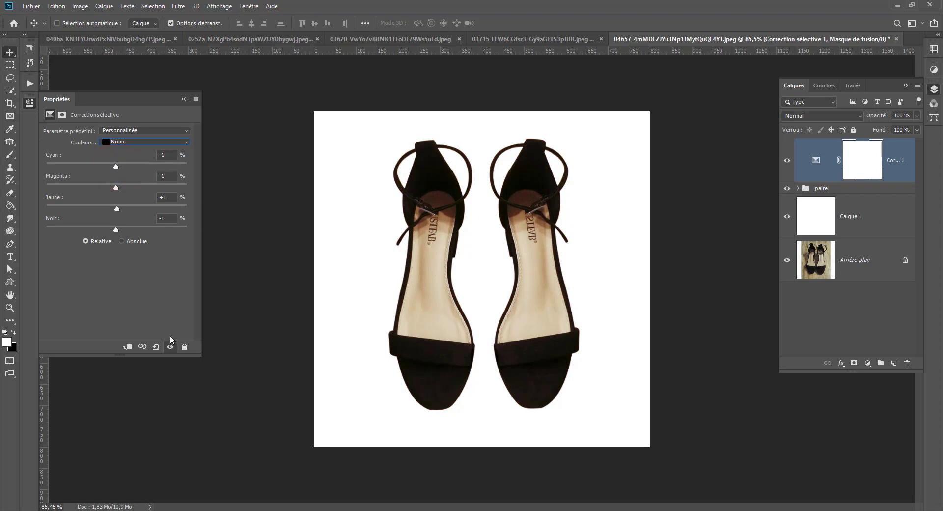
Compare the retouched pair with the original photo by hiding and showing the layers above the background.
{"action": "left_click", "coordinate": [788, 159]}
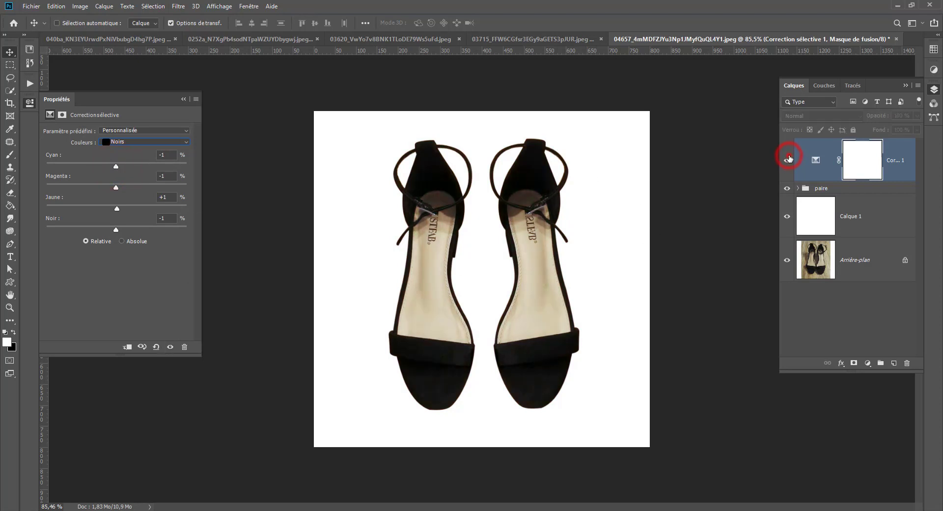
{"action": "left_click", "coordinate": [787, 159]}
{"action": "left_click", "coordinate": [787, 216]}
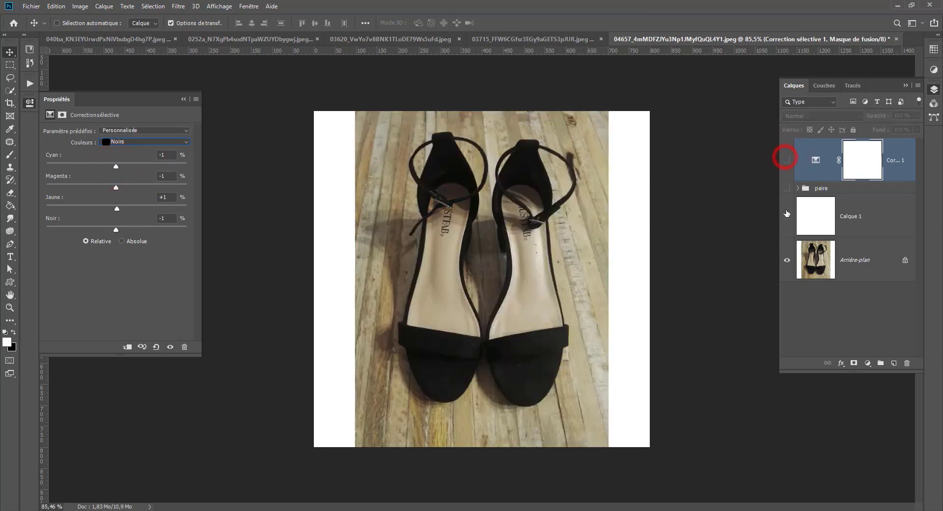
{"action": "left_click", "coordinate": [787, 216]}
{"action": "left_click_drag", "start_coordinate": [789, 158], "coordinate": [787, 216]}
{"action": "left_click_drag", "start_coordinate": [787, 159], "coordinate": [787, 216]}
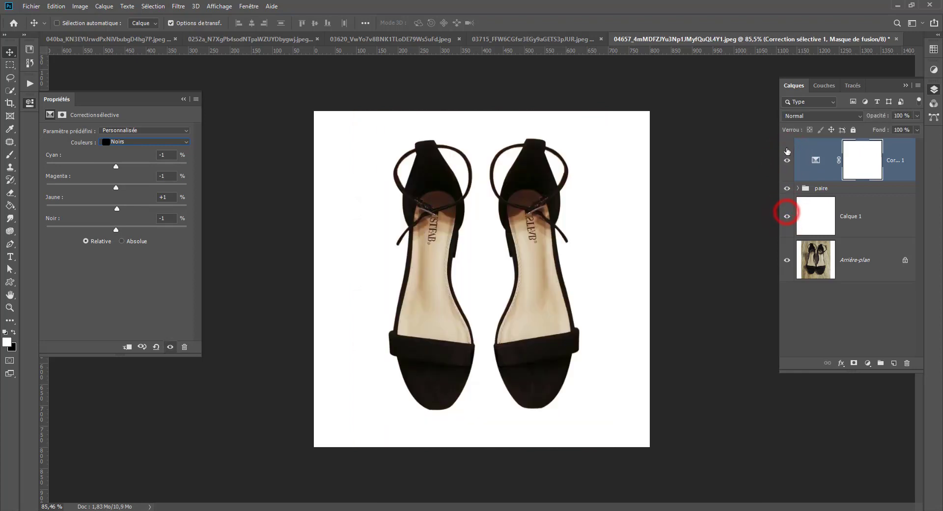
Hide and show the adjustment, pair group and white layer once more to view the untouched sandals photo.
{"action": "left_click_drag", "start_coordinate": [787, 181], "coordinate": [788, 225]}
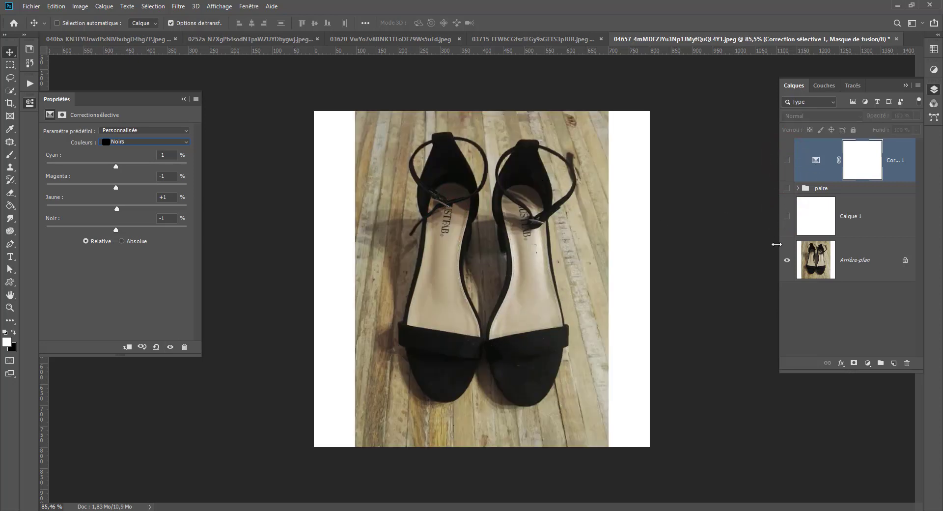
{"action": "left_click_drag", "start_coordinate": [788, 216], "coordinate": [788, 159]}
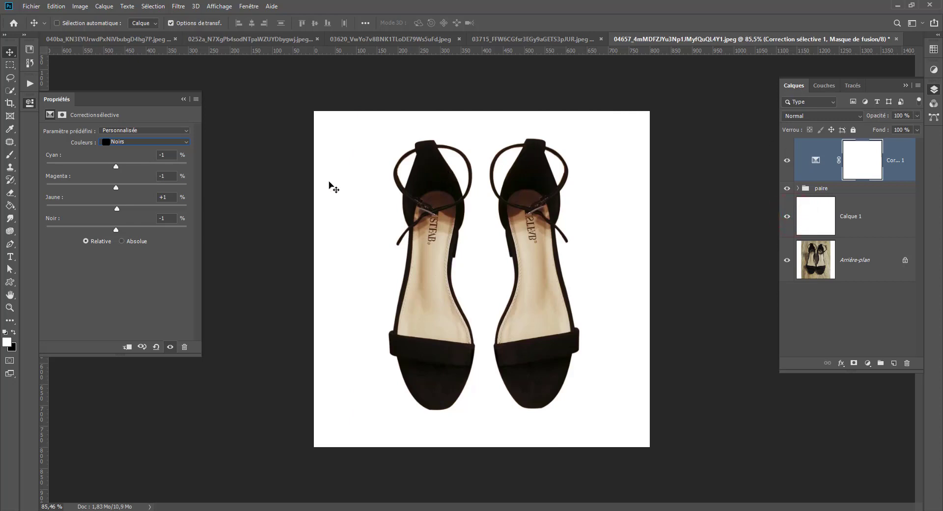
Add an empty layer above white layer Calque 1 and set up a soft black 281 px brush at 39% opacity.
{"action": "left_click", "coordinate": [845, 213]}
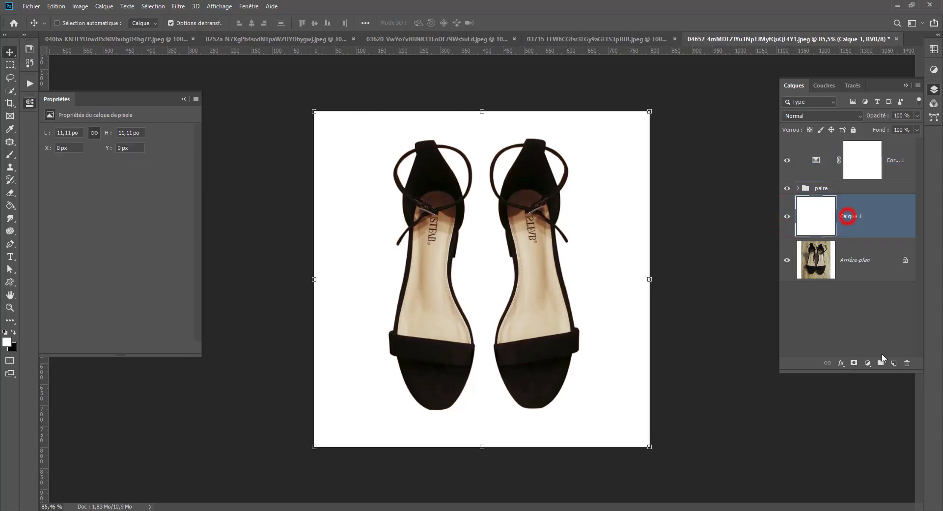
{"action": "left_click", "coordinate": [893, 363]}
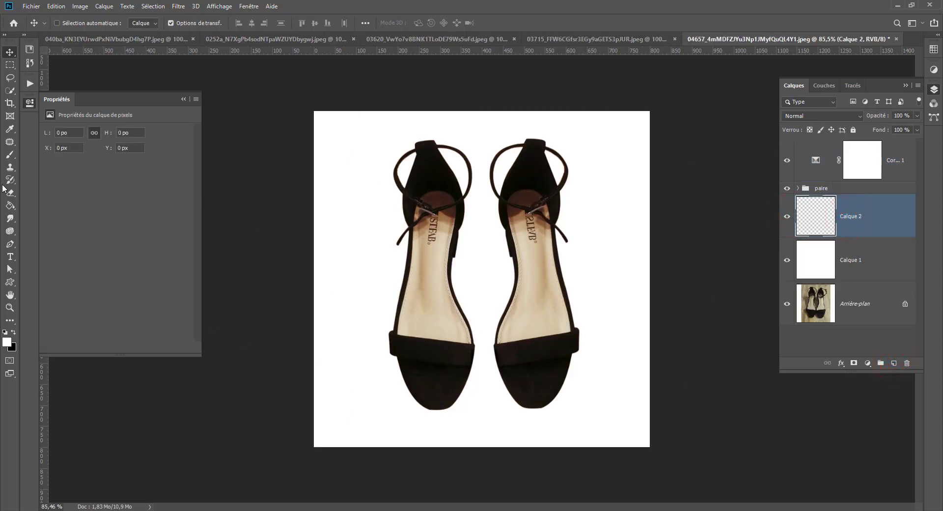
{"action": "left_click", "coordinate": [9, 154]}
{"action": "left_click", "coordinate": [14, 333]}
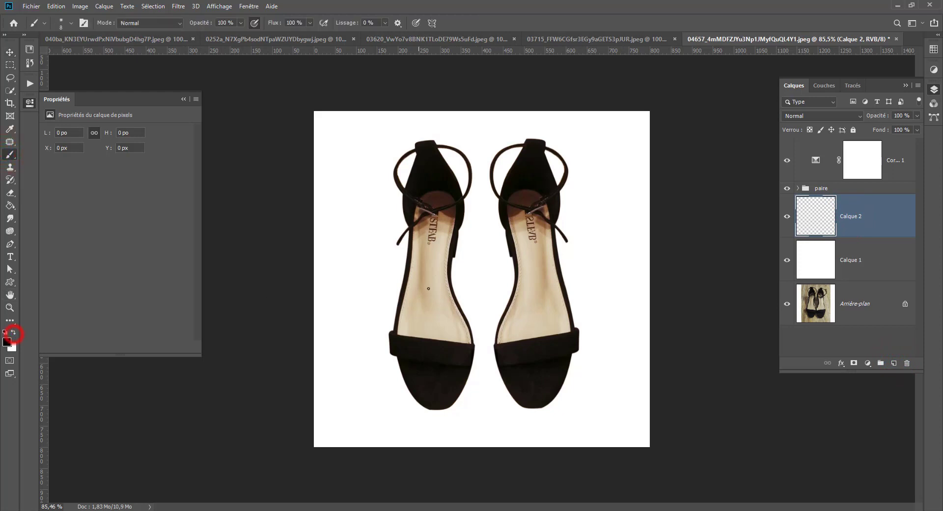
{"action": "mouse_move", "coordinate": [434, 283]}
{"action": "left_mouse_down"}
{"action": "mouse_move", "coordinate": [519, 281]}
{"action": "mouse_move", "coordinate": [467, 278]}
{"action": "left_mouse_up"}
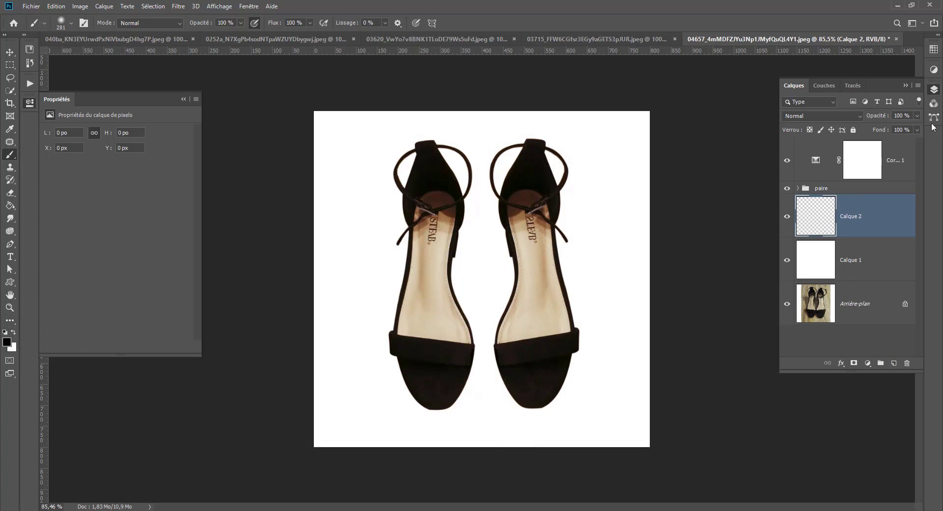
{"action": "left_click", "coordinate": [240, 23]}
{"action": "left_click_drag", "start_coordinate": [244, 39], "coordinate": [217, 39]}
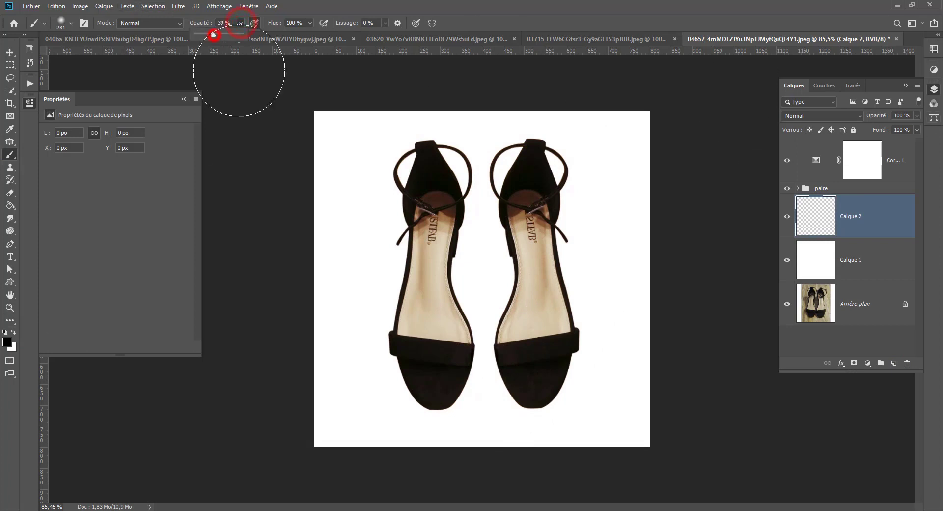
Paint a soft black shadow spot between the two shoes and check its colour without the Selective Color adjustment.
{"action": "left_click", "coordinate": [471, 271]}
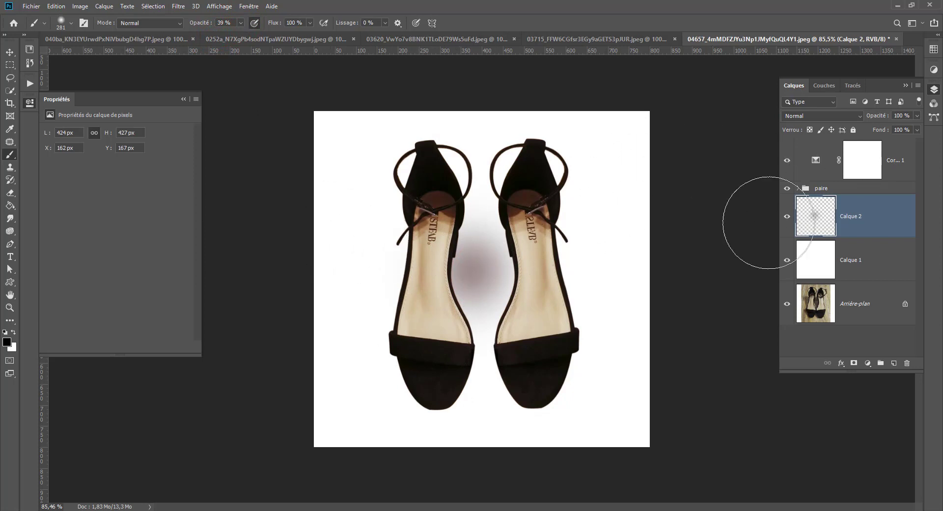
{"action": "left_click", "coordinate": [786, 161]}
{"action": "left_click", "coordinate": [786, 161]}
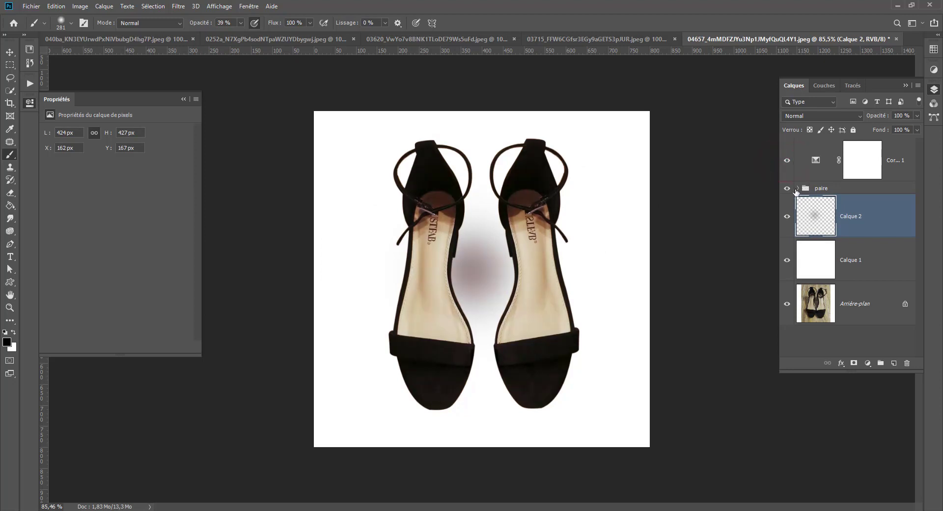
Load the masks of both shoe groups as one combined selection and apply it as a mask on Calque 2.
{"action": "left_click", "coordinate": [798, 188]}
{"action": "left_click", "coordinate": [862, 224], "text": "ctrl"}
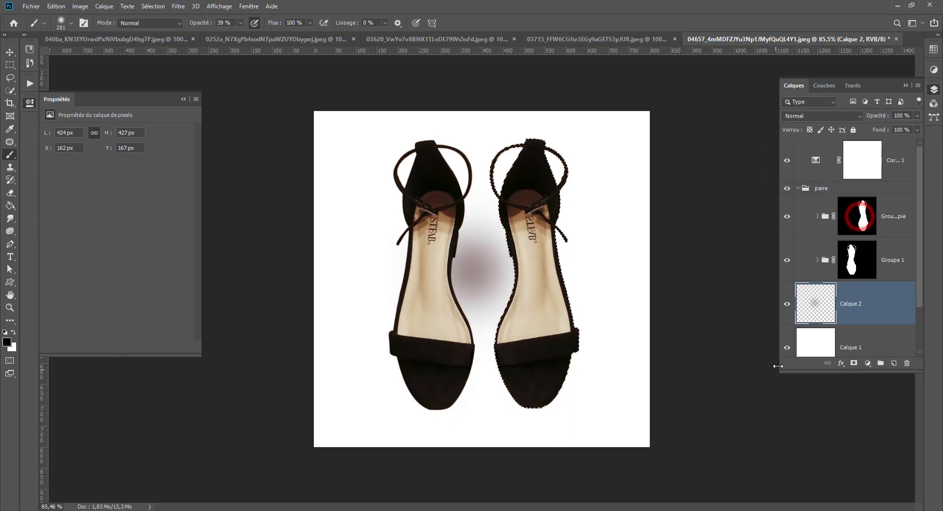
{"action": "left_click", "coordinate": [857, 258], "text": "ctrl+shift"}
{"action": "left_click", "coordinate": [818, 300]}
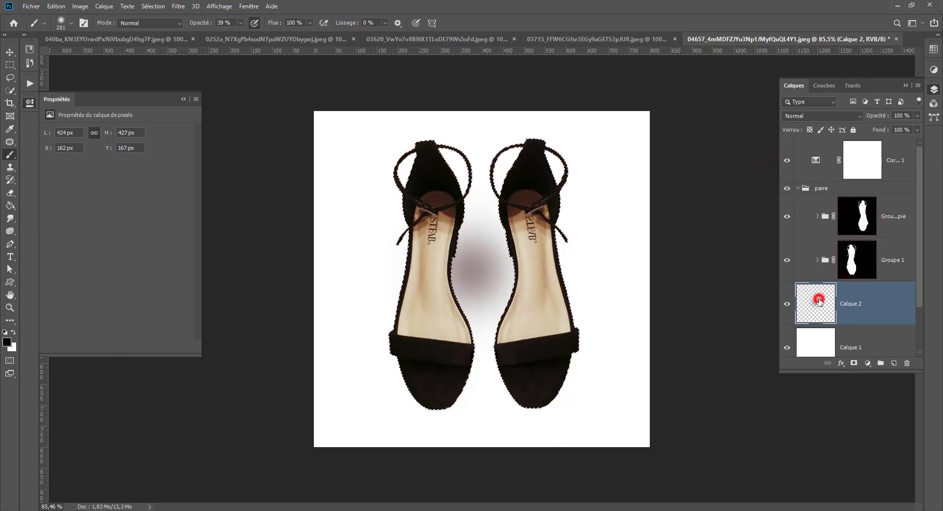
{"action": "left_click", "coordinate": [853, 363]}
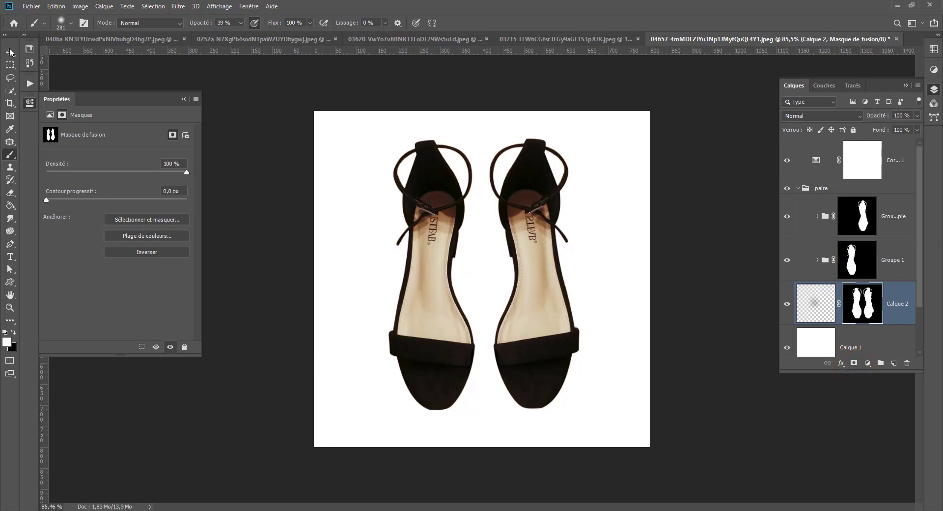
Invert the mask of Calque 2 so that it hides the layer over both shoes.
{"action": "left_click", "coordinate": [9, 64]}
{"action": "left_click", "coordinate": [216, 157]}
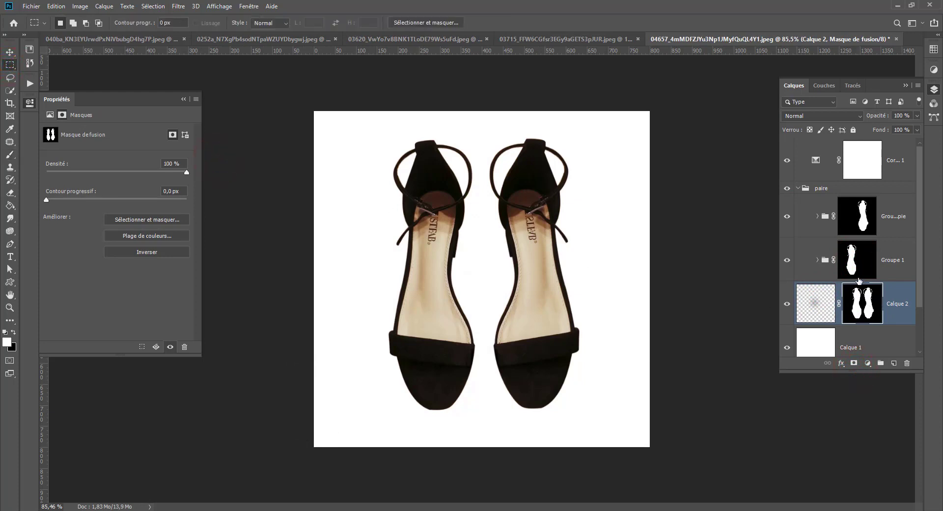
{"action": "left_click", "coordinate": [865, 297]}
{"action": "key", "text": "ctrl+i"}
Try moving Calque 2 above the Selective Color adjustment and painting broad black shadows between and around the shoes.
{"action": "left_click_drag", "start_coordinate": [800, 308], "coordinate": [802, 141]}
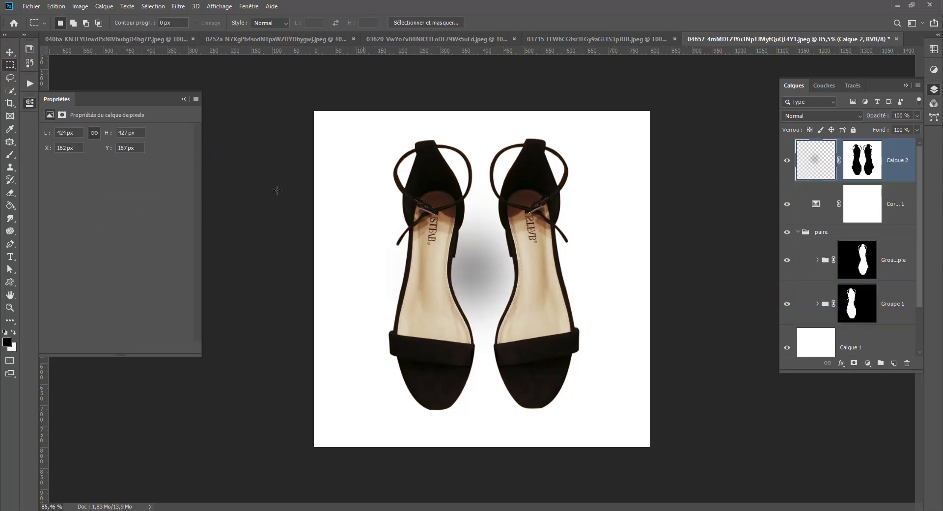
{"action": "left_click", "coordinate": [10, 154]}
{"action": "left_click", "coordinate": [455, 305]}
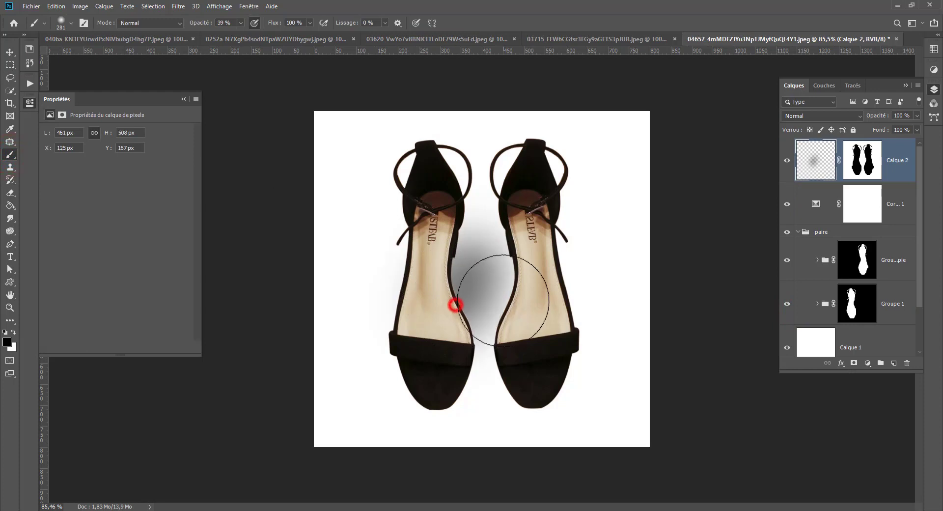
{"action": "left_click", "coordinate": [507, 301]}
{"action": "mouse_move", "coordinate": [537, 294]}
{"action": "left_mouse_down"}
{"action": "mouse_move", "coordinate": [548, 295]}
{"action": "mouse_move", "coordinate": [487, 246]}
{"action": "mouse_move", "coordinate": [1, 418]}
{"action": "left_mouse_up"}
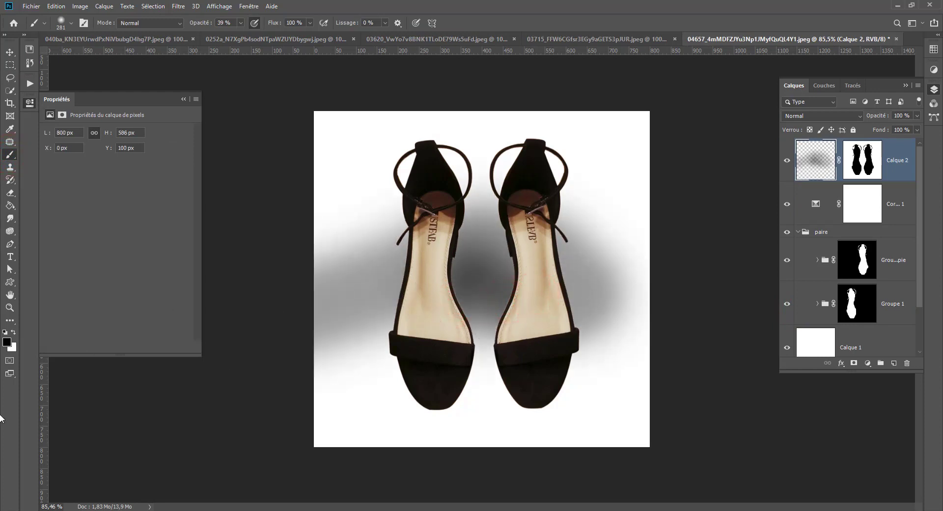
Undo the painted shadow strokes and the reordering of Calque 2.
{"action": "key", "text": "ctrl+z"}
{"action": "key", "text": "ctrl+z"}
{"action": "key", "text": "ctrl+z"}
{"action": "key", "text": "ctrl+z"}
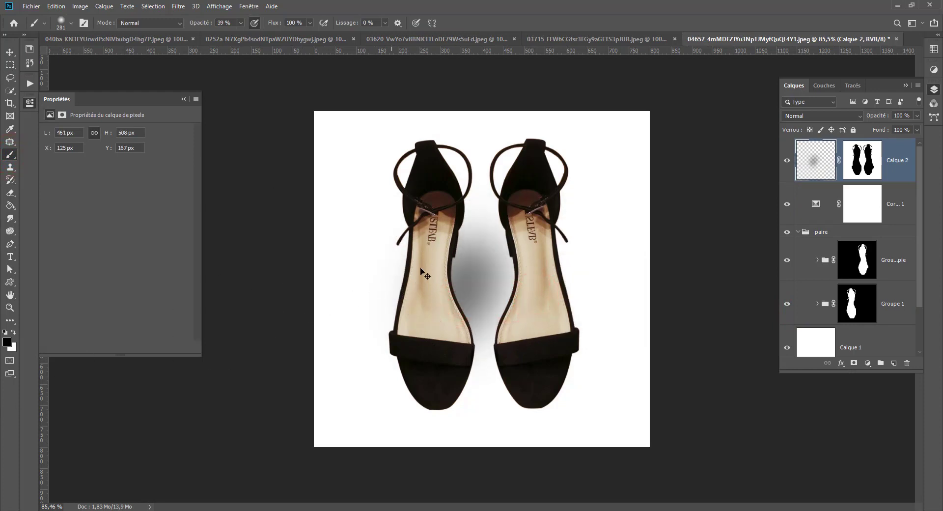
{"action": "key", "text": "ctrl+z"}
{"action": "key", "text": "shift+ctrl+z"}
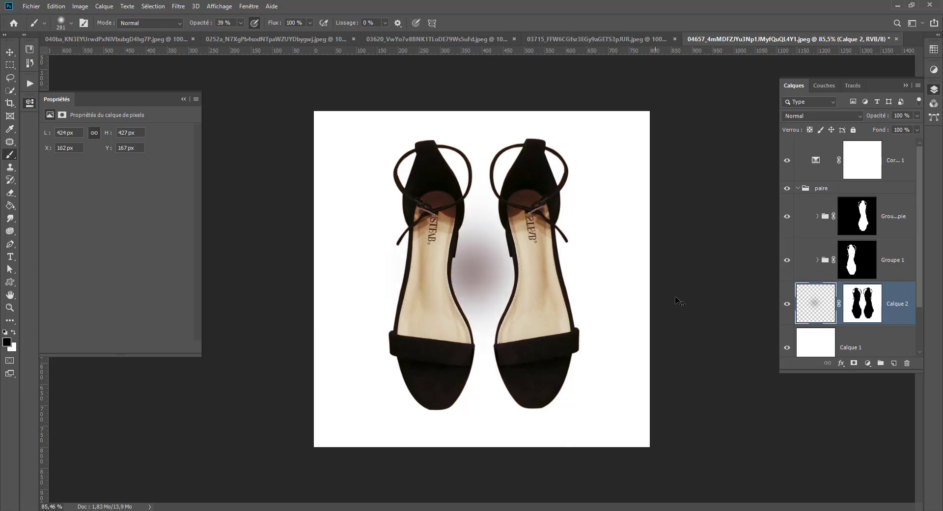
Move Calque 2 to the top of the layer stack, clear all its painted content and deselect.
{"action": "left_click_drag", "start_coordinate": [806, 309], "coordinate": [816, 147]}
{"action": "key", "text": "ctrl+a"}
{"action": "key", "text": "Delete"}
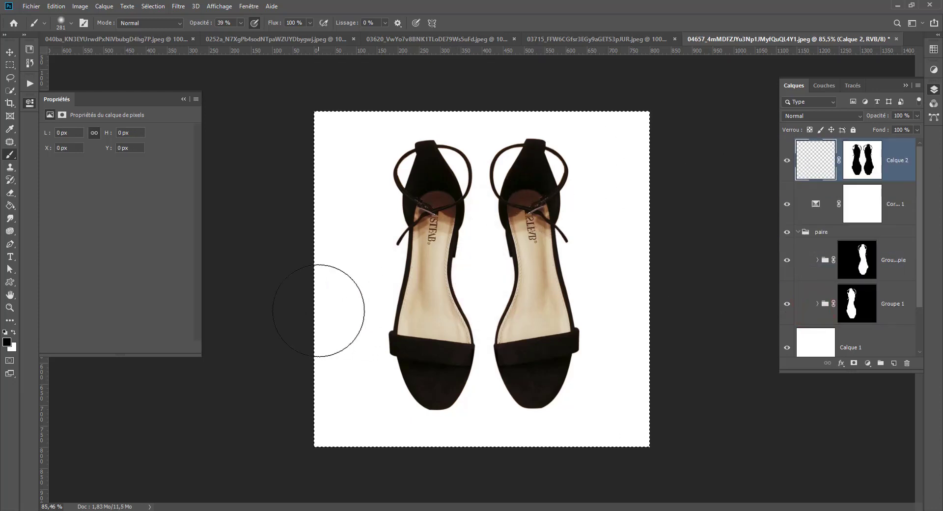
{"action": "key", "text": "ctrl+d"}
Try a soft black shadow dab with a 239 px brush along the inner edge of the left shoe.
{"action": "left_click_drag", "start_coordinate": [462, 308], "coordinate": [426, 309]}
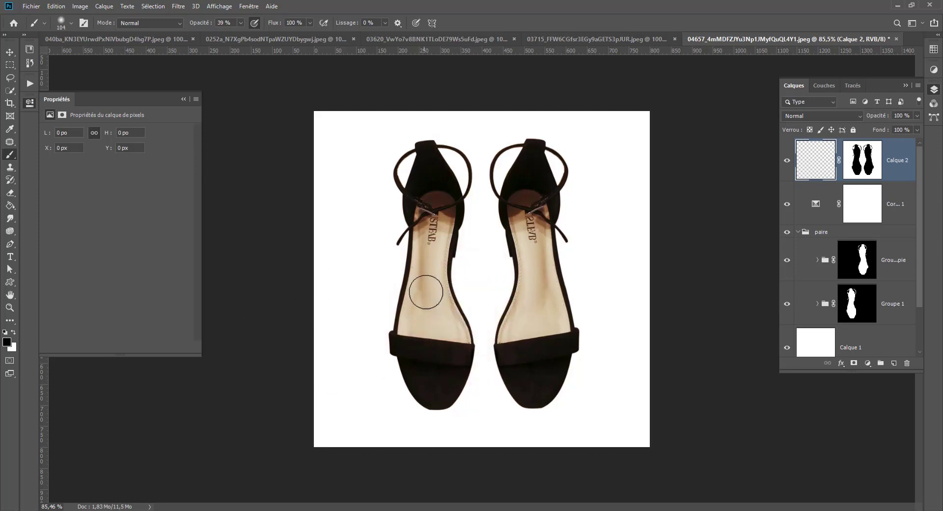
{"action": "mouse_move", "coordinate": [449, 277]}
{"action": "left_mouse_down"}
{"action": "mouse_move", "coordinate": [431, 273]}
{"action": "mouse_move", "coordinate": [456, 278]}
{"action": "left_mouse_up"}
{"action": "left_click", "coordinate": [455, 278]}
{"action": "key", "text": "ctrl+z"}
{"action": "left_click", "coordinate": [454, 276]}
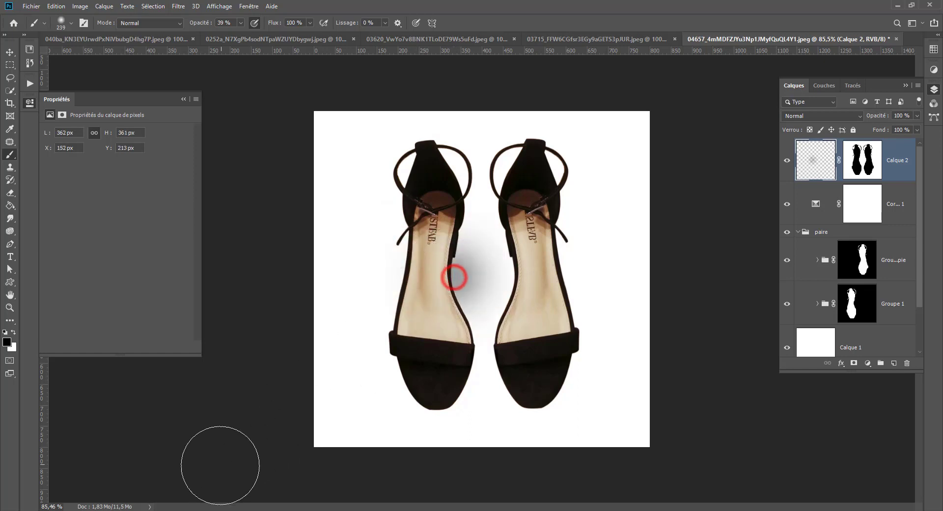
Try matching soft shadow dabs on the right shoe, including one at its outer side near the toe strap.
{"action": "left_click", "coordinate": [519, 277]}
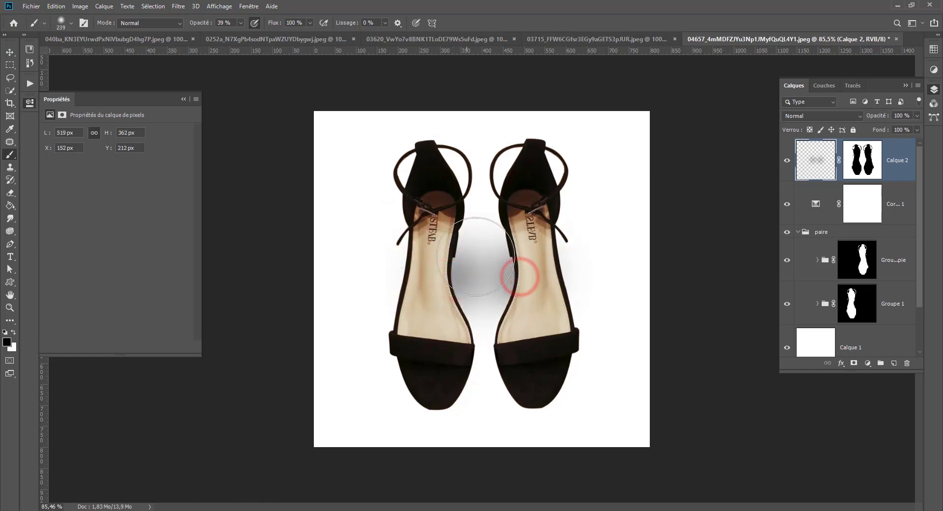
{"action": "left_click", "coordinate": [570, 264]}
{"action": "key", "text": "ctrl+z"}
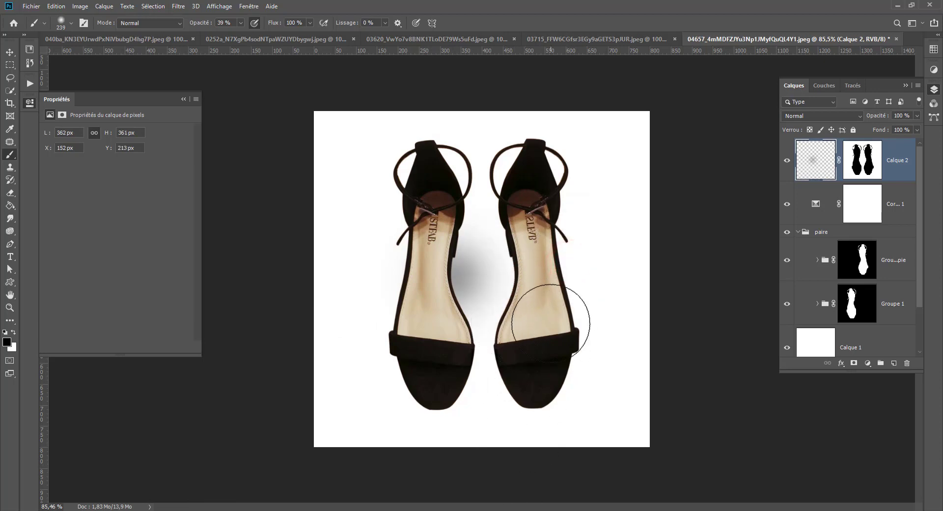
{"action": "left_click", "coordinate": [551, 325]}
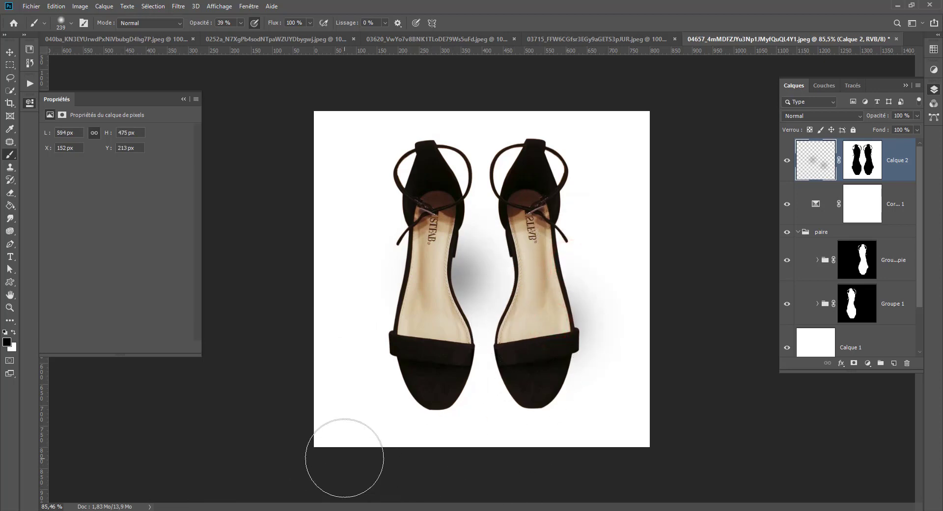
Undo the shadow dabs beside both shoes.
{"action": "scroll", "coordinate": [343, 457], "scroll_direction": "down", "scroll_amount": 3}
{"action": "scroll", "coordinate": [345, 455], "scroll_direction": "up", "scroll_amount": 2}
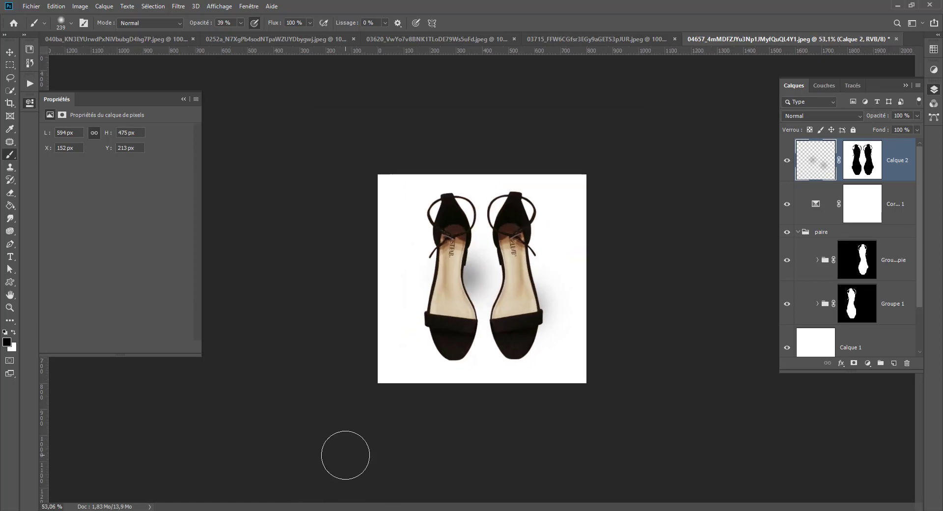
{"action": "key", "text": "ctrl+z"}
{"action": "key", "text": "ctrl+z"}
{"action": "key", "text": "ctrl+z"}
{"action": "key", "text": "ctrl+z"}
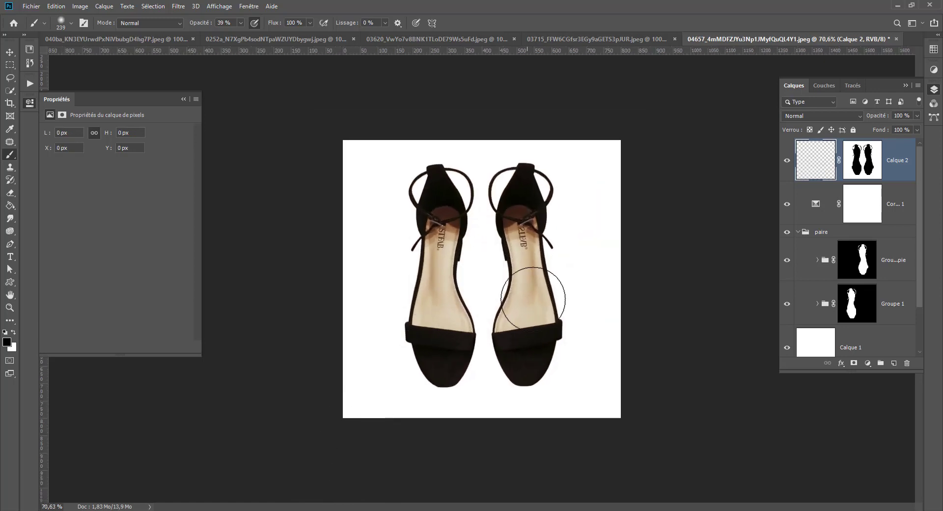
Select both shoe silhouettes from the mask of Calque 2, fill them with black on the layer and deselect.
{"action": "left_click", "coordinate": [860, 162], "text": "ctrl"}
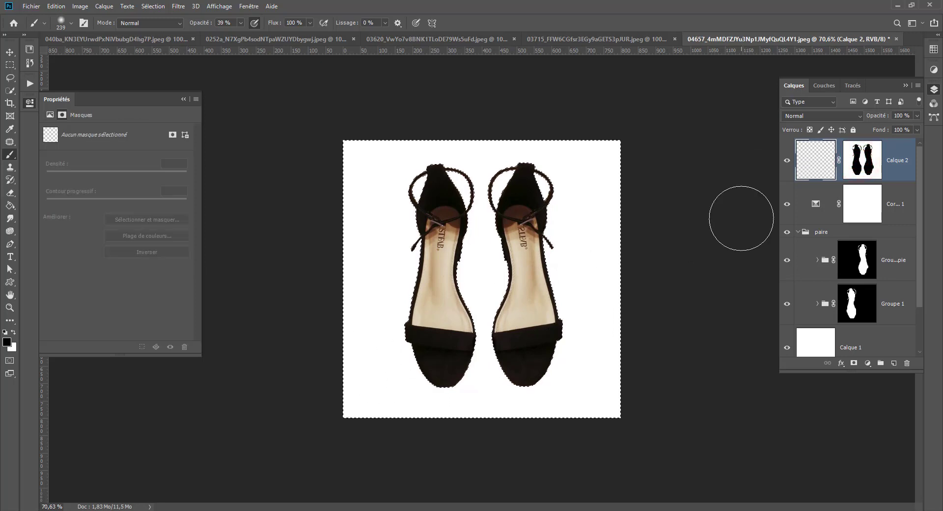
{"action": "left_click", "coordinate": [808, 167]}
{"action": "left_click", "coordinate": [9, 203]}
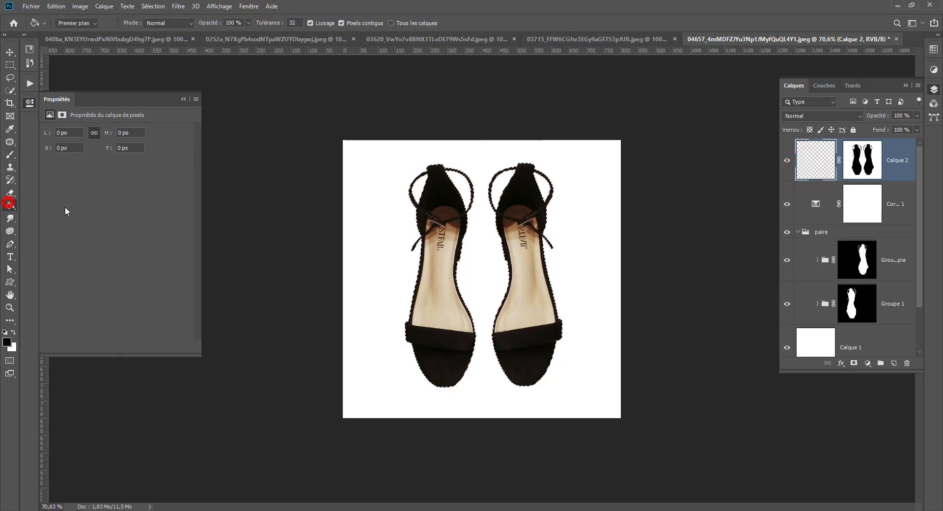
{"action": "left_click", "coordinate": [432, 231]}
{"action": "left_click", "coordinate": [10, 64]}
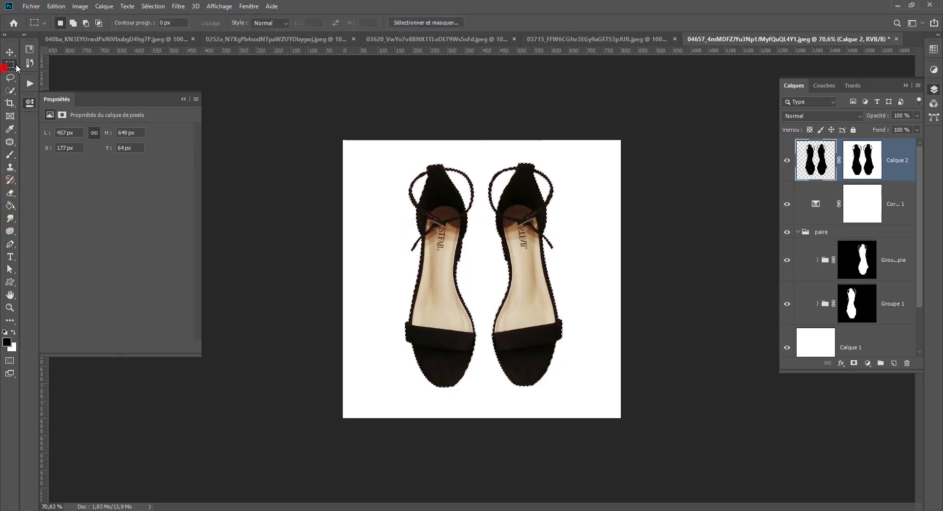
{"action": "left_click", "coordinate": [293, 131]}
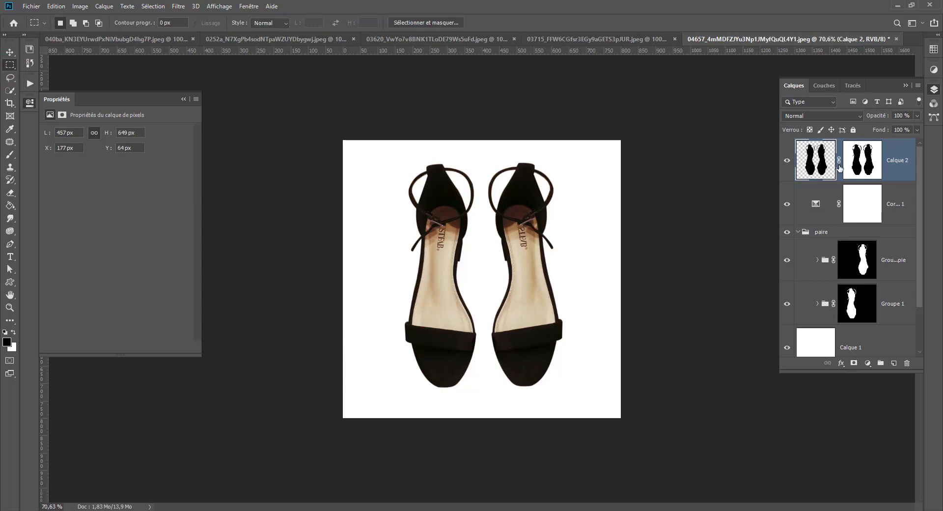
Unlink the mask of Calque 2 and shift the black silhouettes 20 px to the right and 20 px up.
{"action": "left_click", "coordinate": [10, 51]}
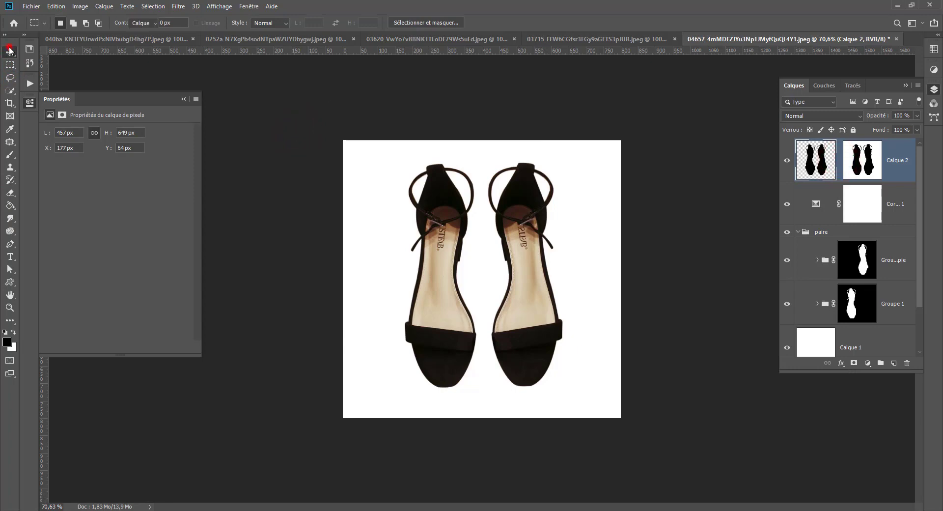
{"action": "key", "text": "shift+Right"}
{"action": "key", "text": "shift+Right"}
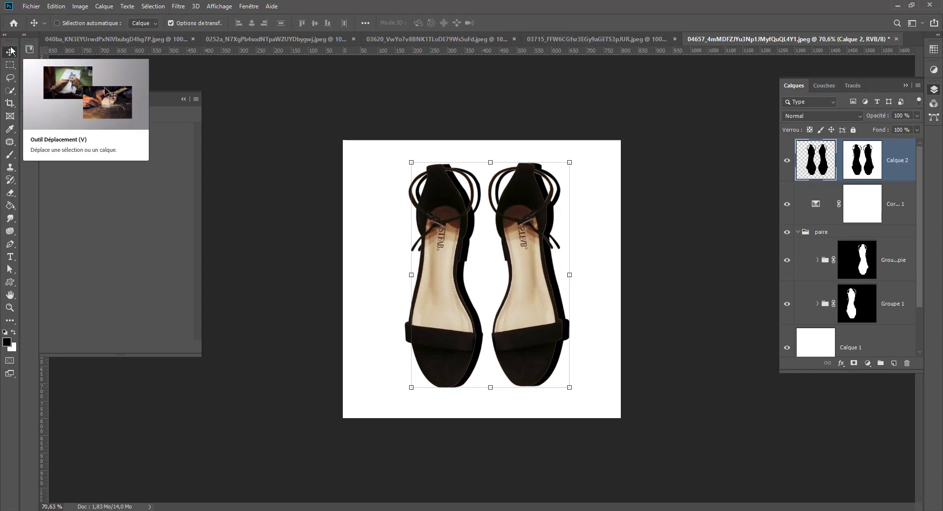
{"action": "key", "text": "shift+Up"}
{"action": "key", "text": "shift+Up"}
{"action": "key", "text": "shift+Right"}
{"action": "key", "text": "shift+Left"}
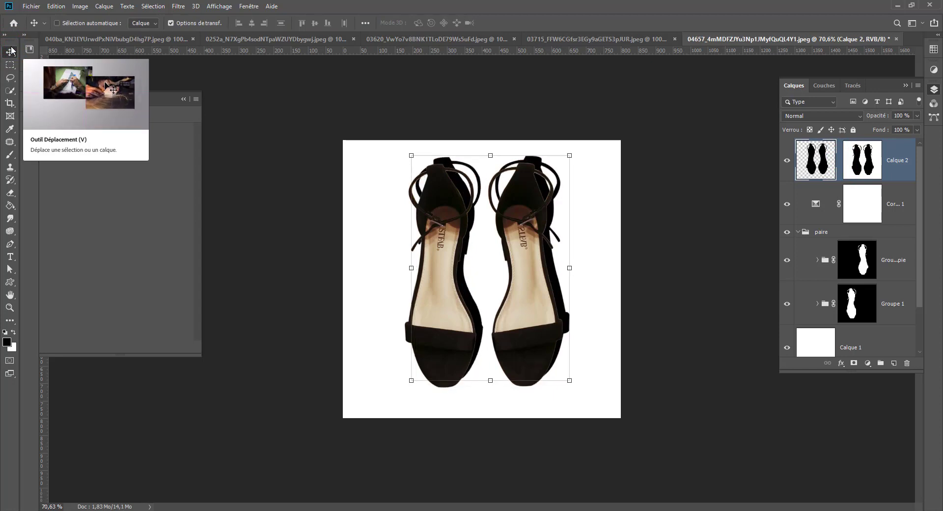
Convert Calque 2 with its mask to a smart object.
{"action": "left_click", "coordinate": [916, 116]}
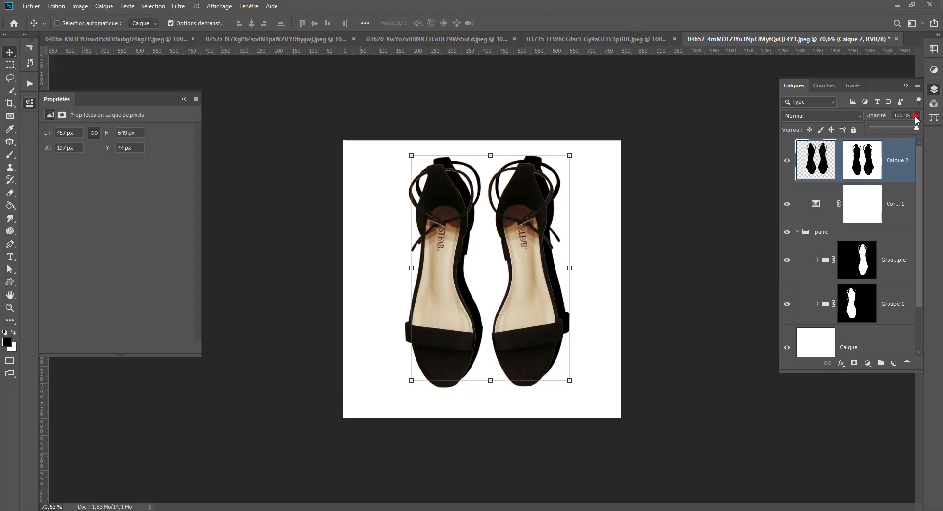
{"action": "right_click", "coordinate": [914, 169]}
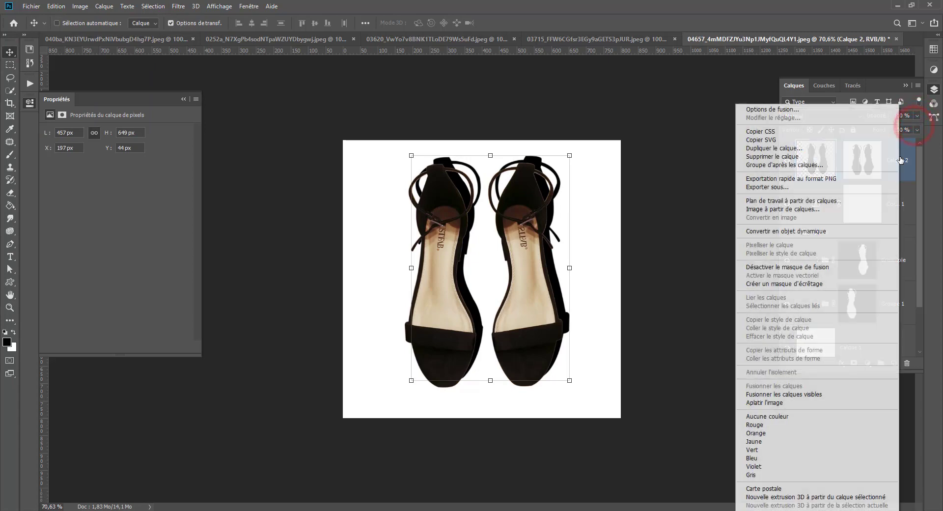
{"action": "left_click", "coordinate": [804, 233]}
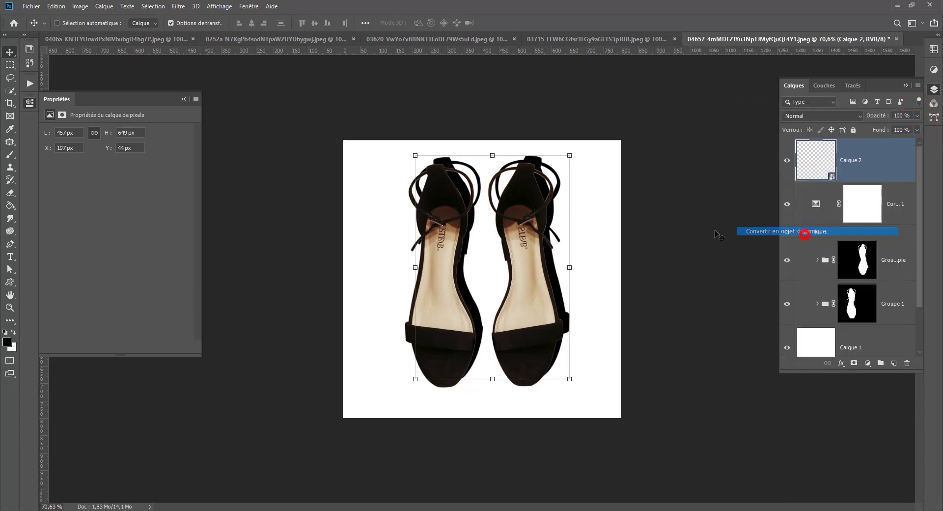
Apply a moderate Gaussian blur to the shadow smart object Calque 2 and compare the image with and without the shadow.
{"action": "left_click", "coordinate": [178, 6]}
{"action": "mouse_move", "coordinate": [196, 145]}
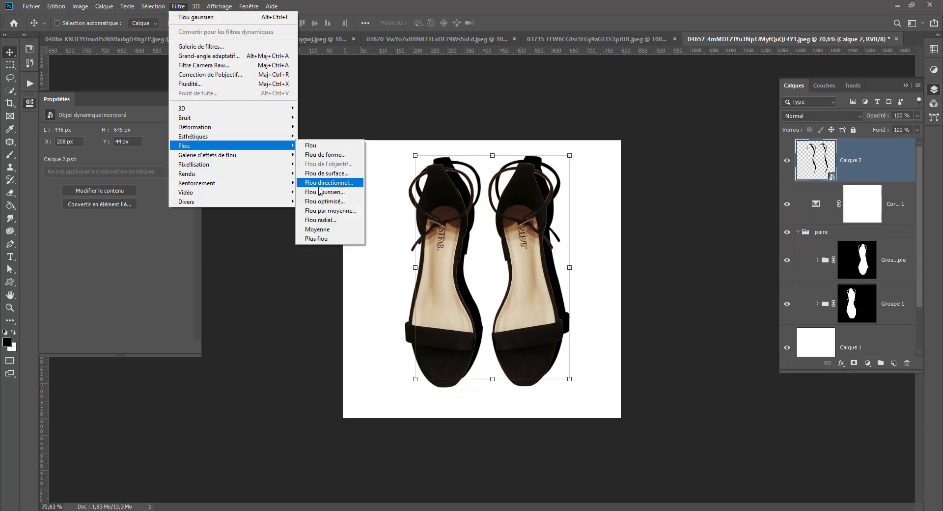
{"action": "left_click", "coordinate": [335, 191]}
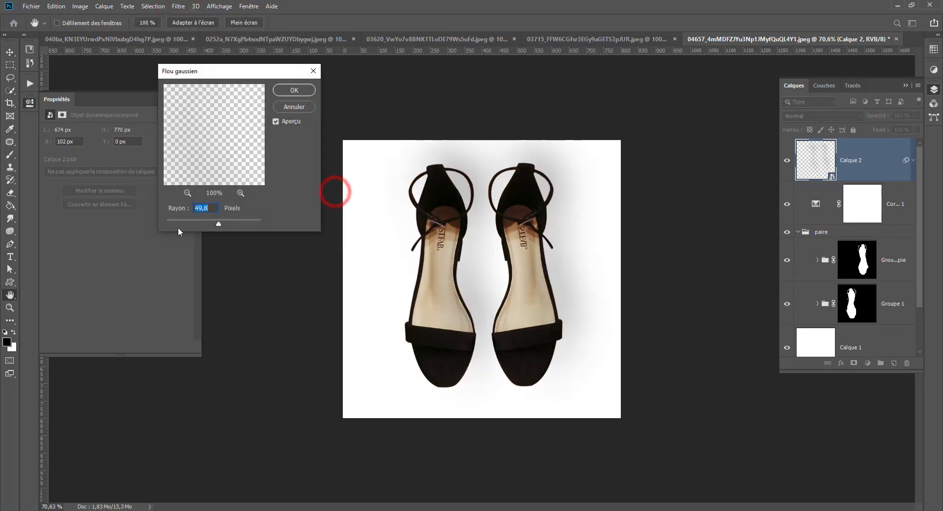
{"action": "left_click_drag", "start_coordinate": [184, 219], "coordinate": [181, 219]}
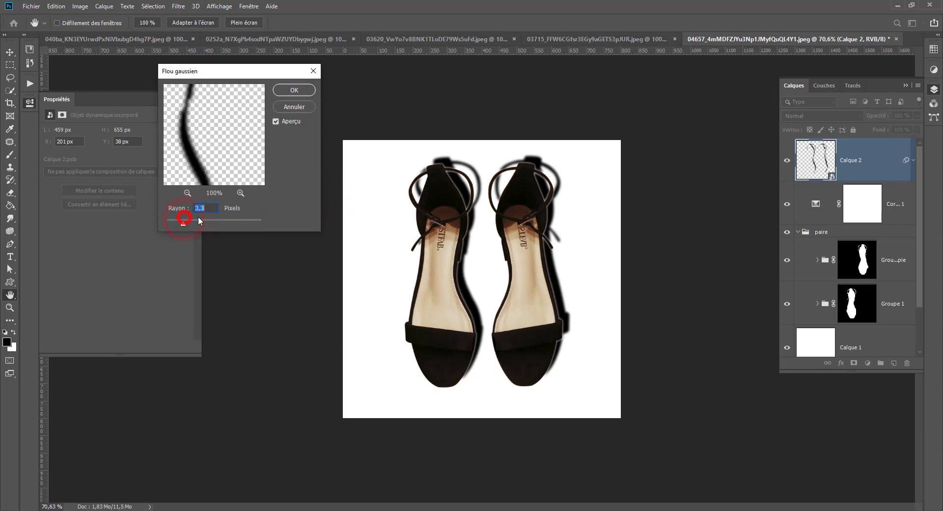
{"action": "left_click", "coordinate": [200, 219]}
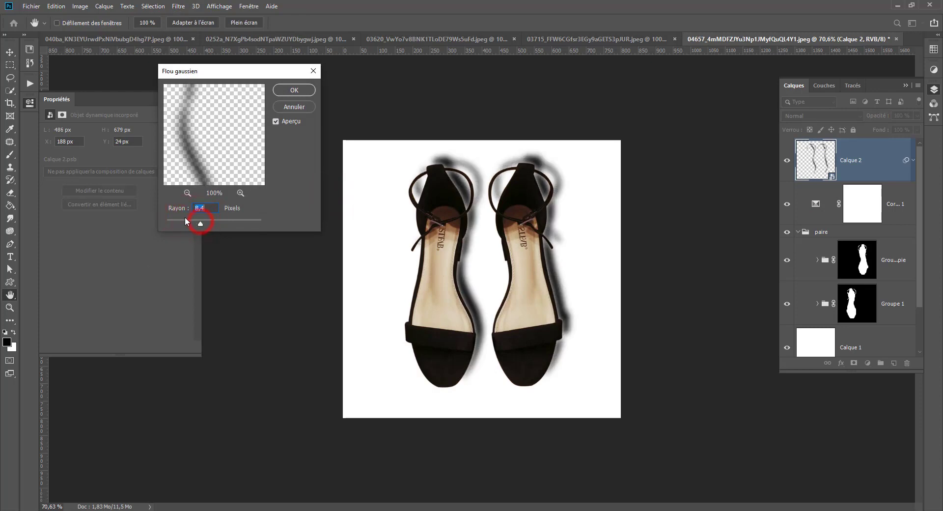
{"action": "left_click", "coordinate": [208, 221]}
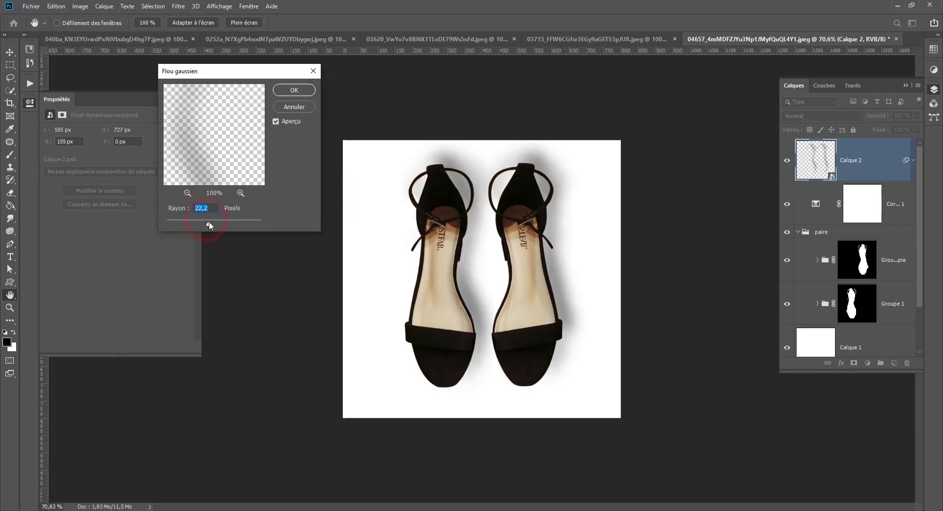
{"action": "left_click_drag", "start_coordinate": [218, 222], "coordinate": [207, 221]}
{"action": "left_click", "coordinate": [292, 91]}
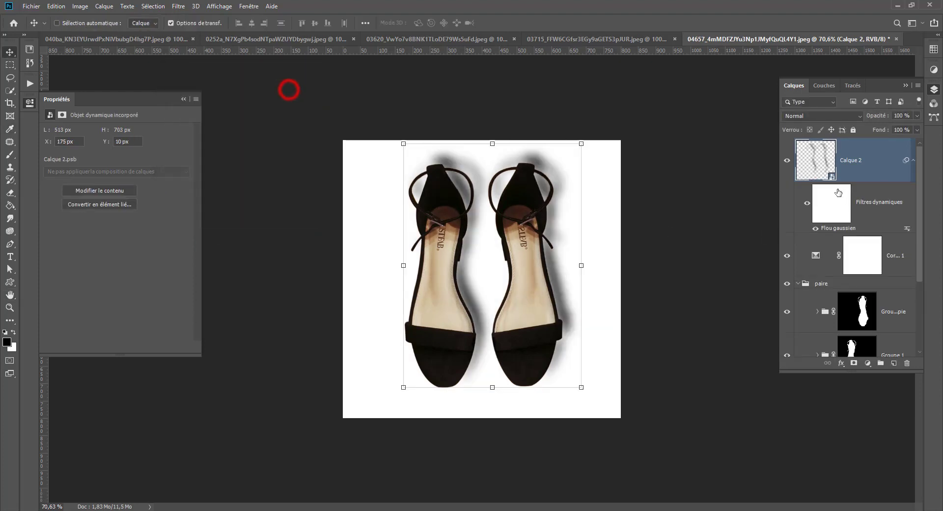
{"action": "left_click", "coordinate": [787, 161]}
{"action": "left_click", "coordinate": [787, 161]}
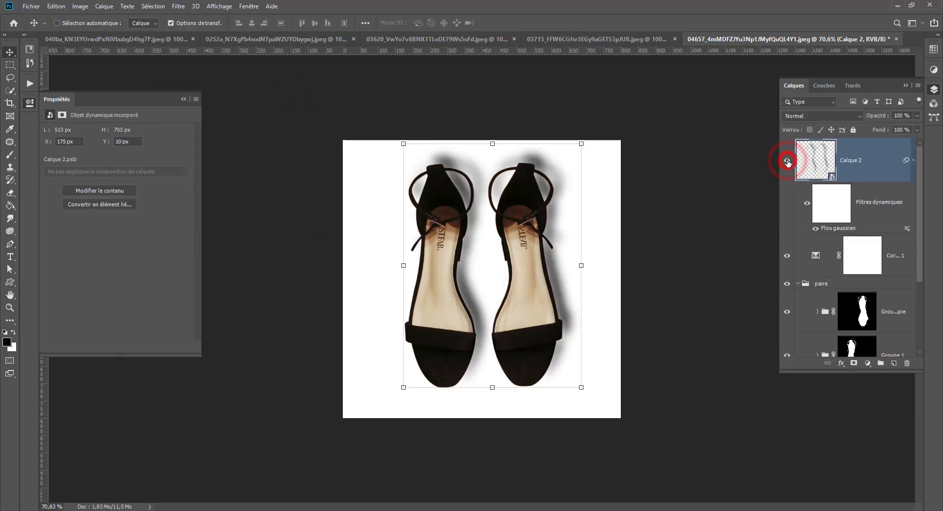
Lower the opacity of Calque 2 to 30% so the blurred shadow becomes faint.
{"action": "left_click", "coordinate": [916, 116]}
{"action": "left_click", "coordinate": [889, 129]}
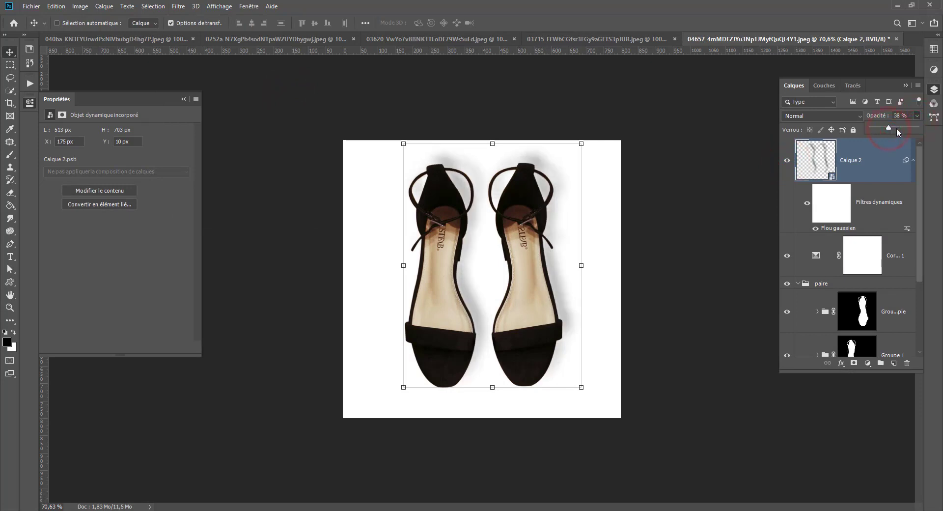
{"action": "left_click", "coordinate": [897, 128]}
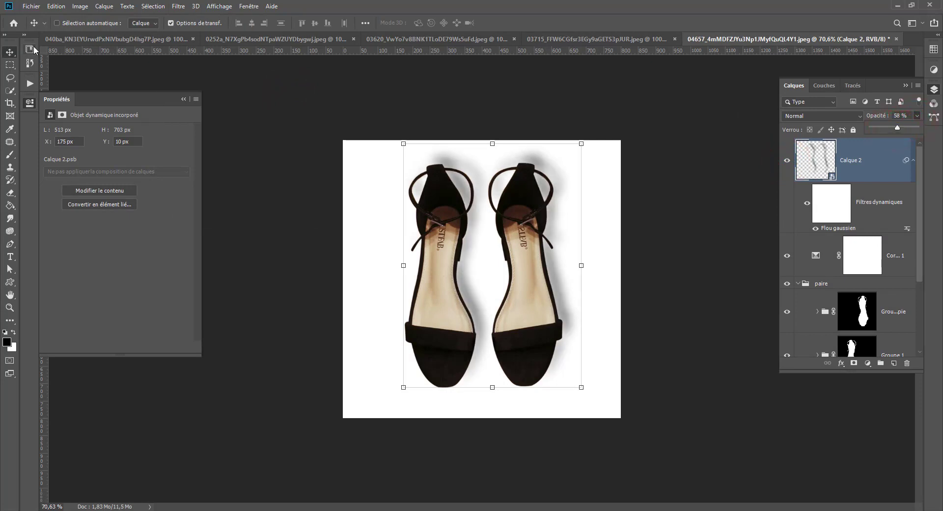
{"action": "key", "text": "4"}
{"action": "key", "text": "8"}
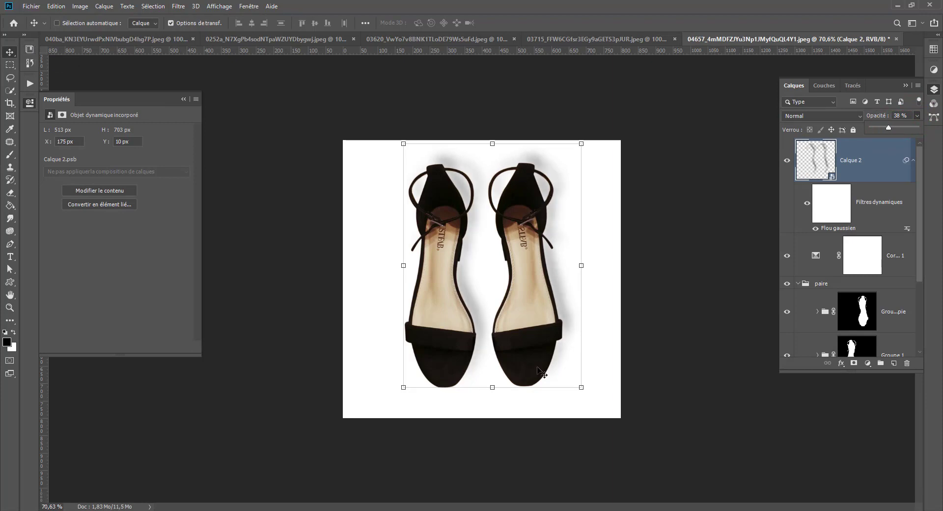
{"action": "left_click", "coordinate": [10, 64]}
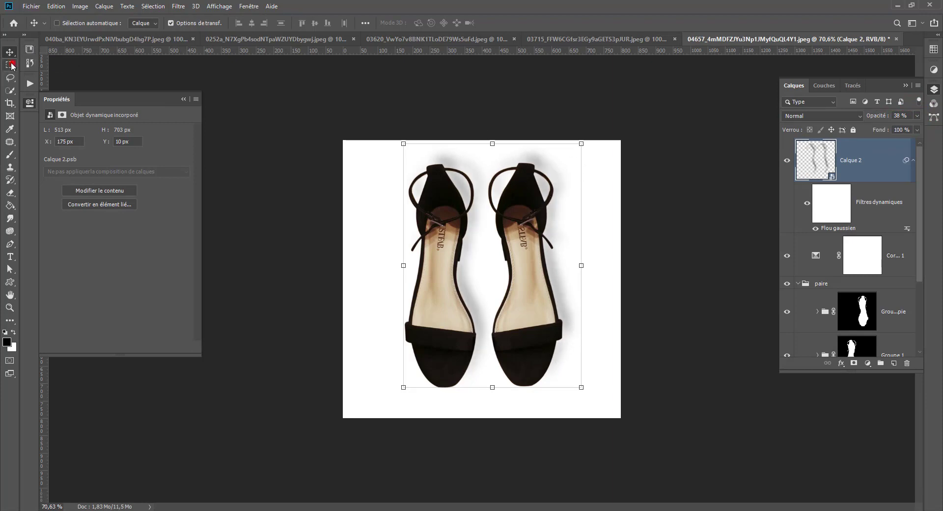
{"action": "left_click", "coordinate": [319, 110]}
{"action": "scroll", "coordinate": [312, 266], "scroll_direction": "down", "scroll_amount": 4}
{"action": "scroll", "coordinate": [310, 264], "scroll_direction": "up", "scroll_amount": 2}
{"action": "scroll", "coordinate": [311, 263], "scroll_direction": "up", "scroll_amount": 1}
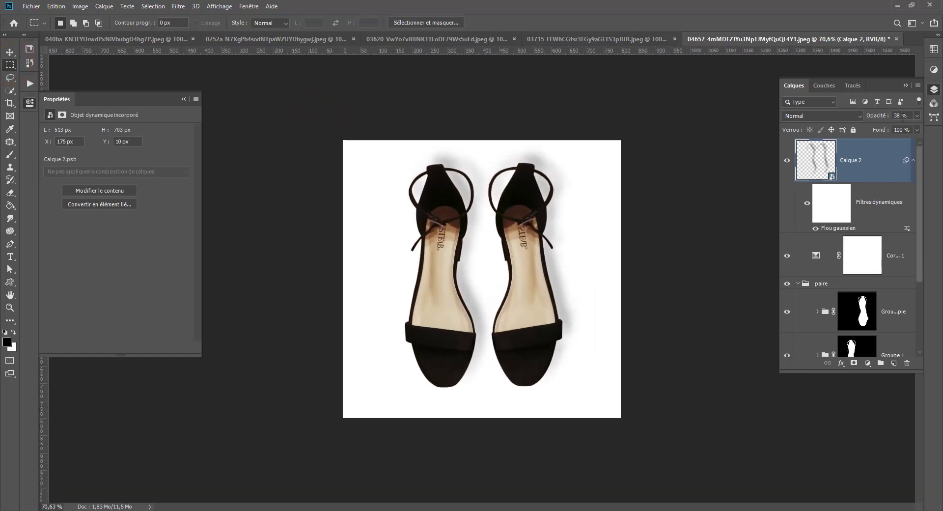
{"action": "left_click", "coordinate": [917, 115]}
{"action": "left_click", "coordinate": [883, 129]}
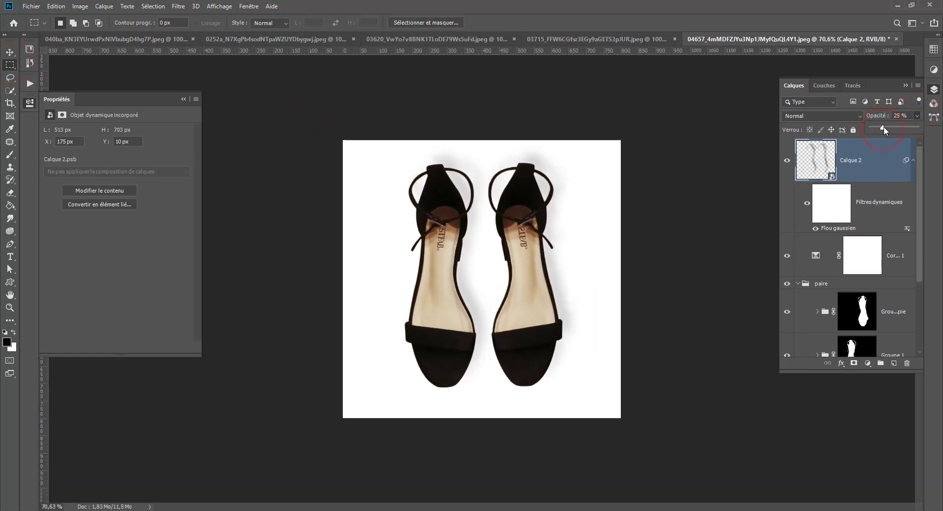
{"action": "left_click_drag", "start_coordinate": [883, 129], "coordinate": [885, 129]}
Select Calque 2, the correction layer and the collapsed group paire together, and rotate them a quarter turn counterclockwise so the toes face right.
{"action": "left_click", "coordinate": [798, 284]}
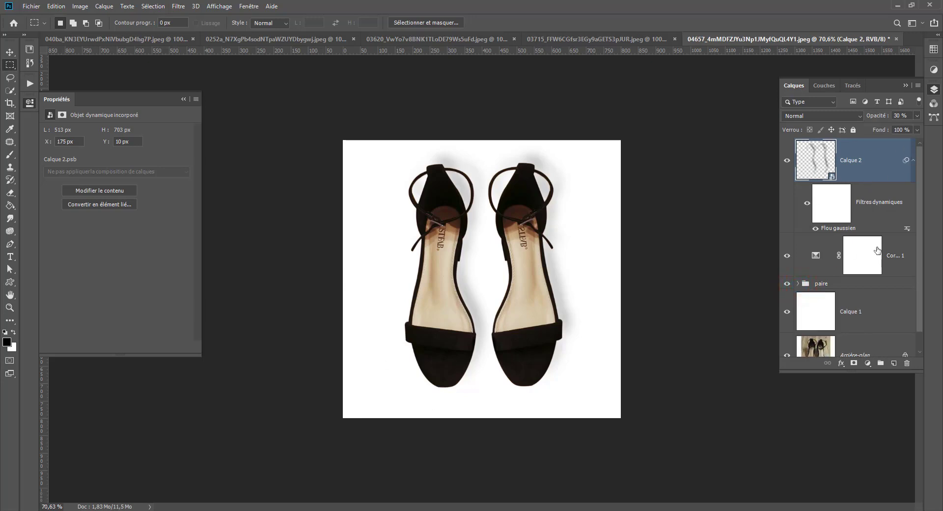
{"action": "left_click", "coordinate": [914, 159]}
{"action": "left_click", "coordinate": [844, 232], "text": "shift"}
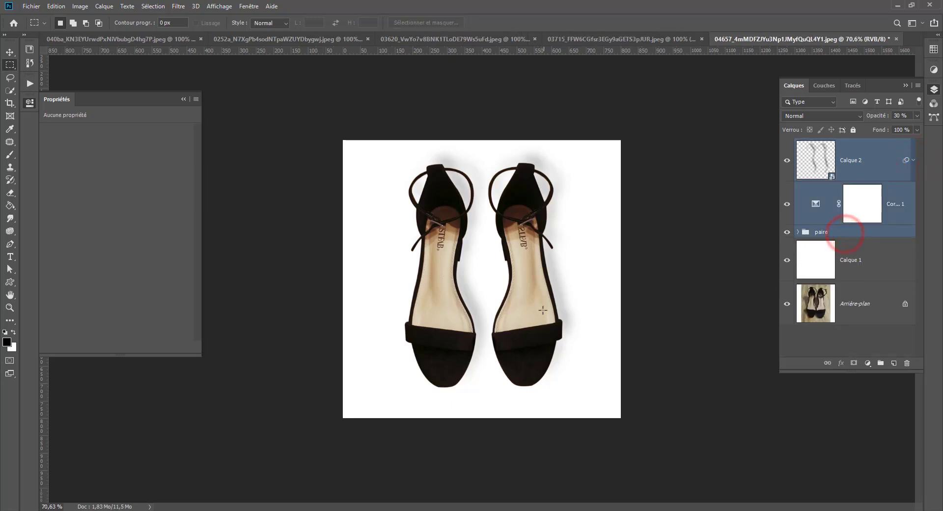
{"action": "left_click", "coordinate": [9, 52]}
{"action": "left_click", "coordinate": [320, 132]}
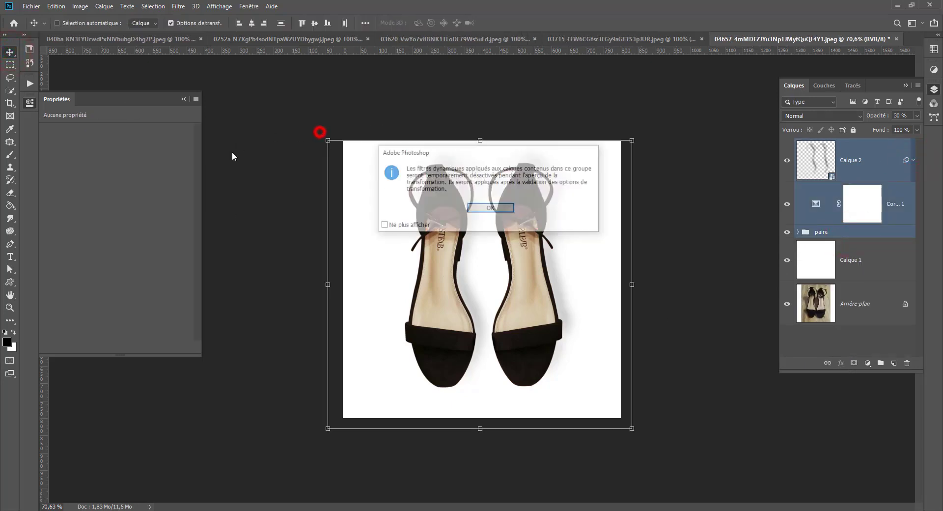
{"action": "left_click", "coordinate": [490, 207]}
{"action": "left_click_drag", "start_coordinate": [652, 136], "coordinate": [335, 132]}
{"action": "key", "text": "Return"}
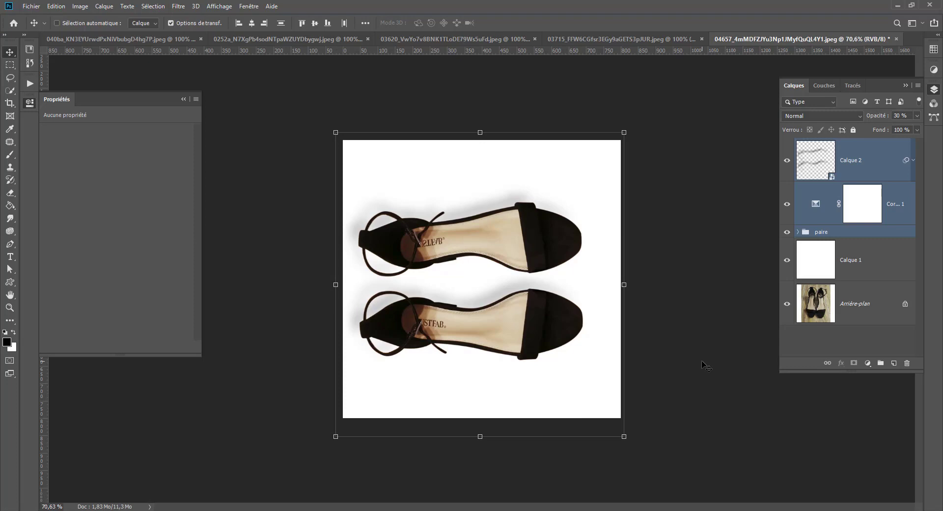
Rotate the selected shoe layers clockwise to a diagonal with the toes facing lower right, and turn off the smart-filter notice for future transforms.
{"action": "left_click", "coordinate": [326, 130]}
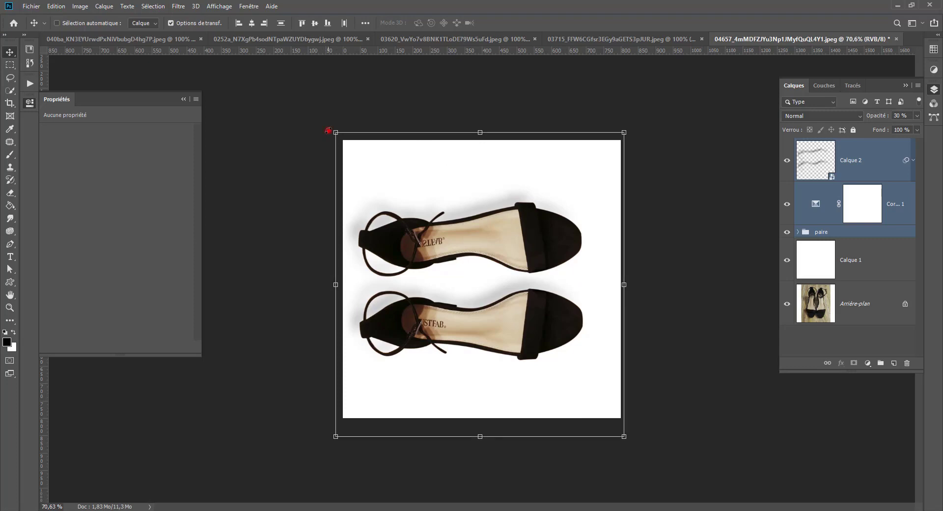
{"action": "left_click", "coordinate": [408, 224]}
{"action": "left_click", "coordinate": [485, 212]}
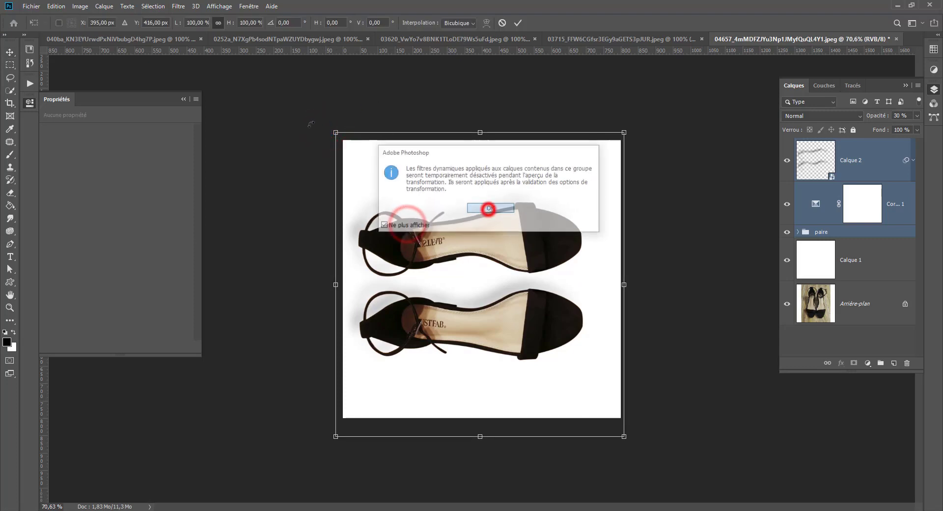
{"action": "left_click_drag", "start_coordinate": [310, 120], "coordinate": [521, 92]}
{"action": "key", "text": "Return"}
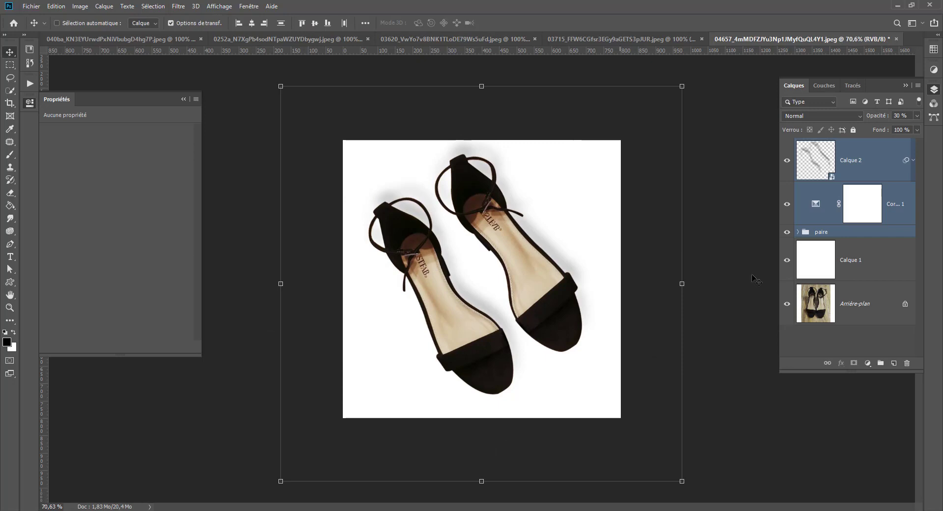
Compare the retouched pair with the original Arrière-plan photo by hiding and reshowing the layers above it, and inspect the shoes up close.
{"action": "left_click_drag", "start_coordinate": [787, 160], "coordinate": [785, 260]}
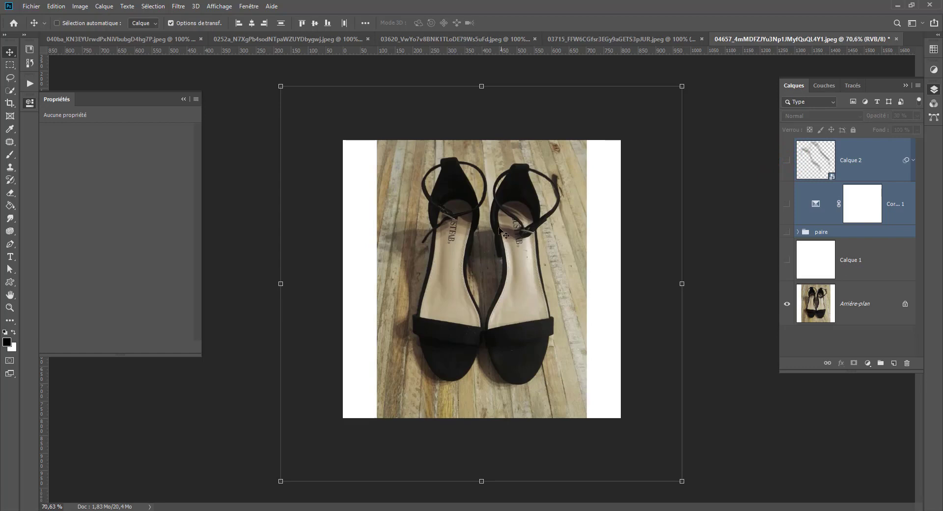
{"action": "left_click_drag", "start_coordinate": [789, 259], "coordinate": [787, 161]}
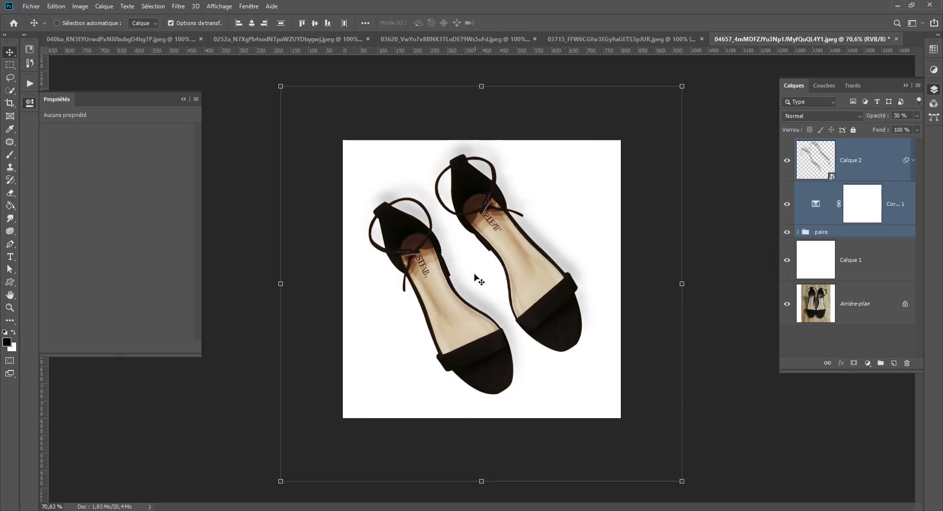
{"action": "scroll", "coordinate": [480, 276], "scroll_direction": "up", "scroll_amount": 8}
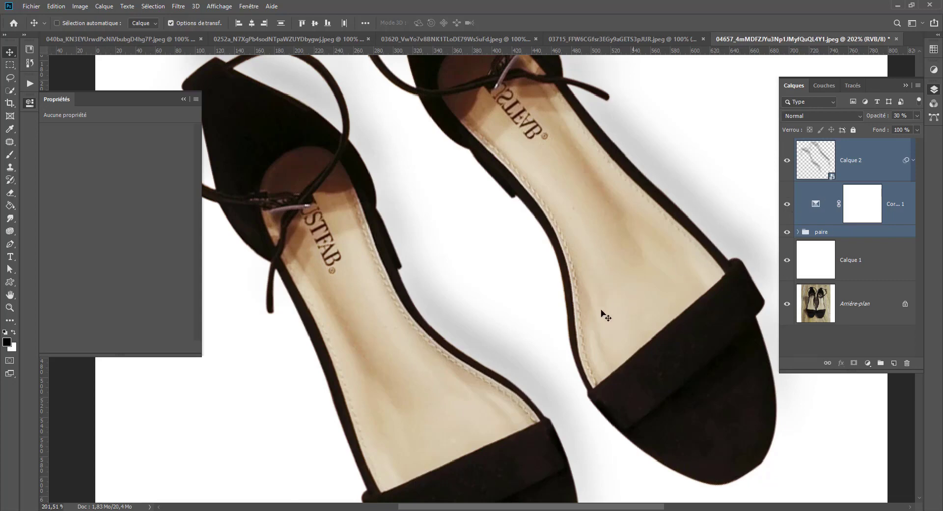
{"action": "scroll", "coordinate": [539, 353], "scroll_direction": "down", "scroll_amount": 9}
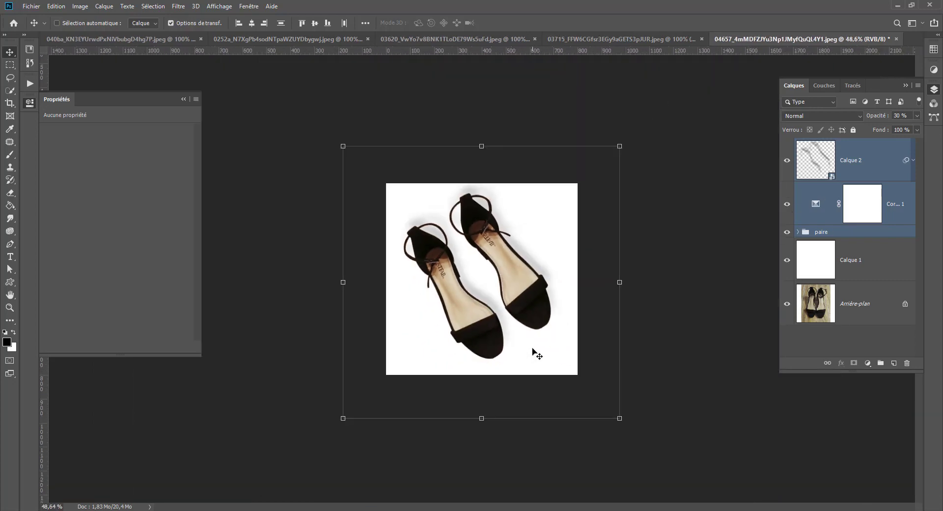
{"action": "scroll", "coordinate": [536, 352], "scroll_direction": "up", "scroll_amount": 1}
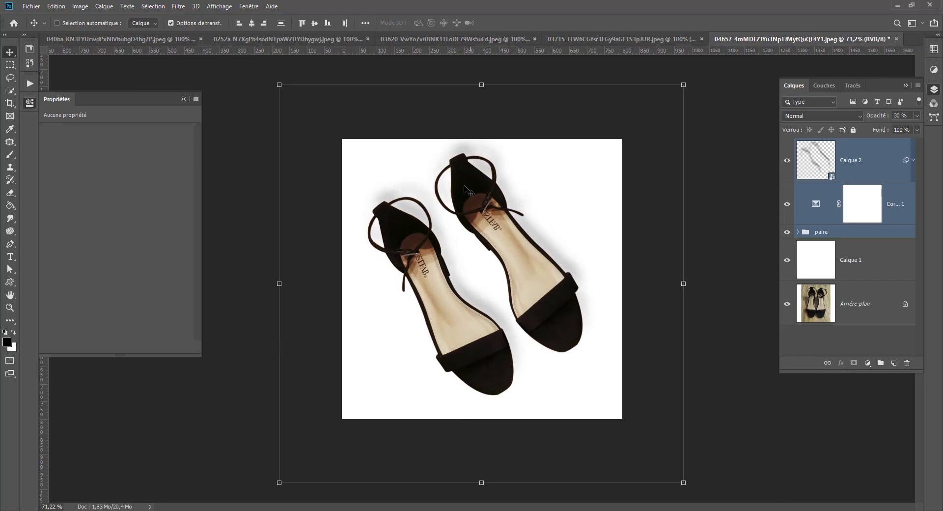